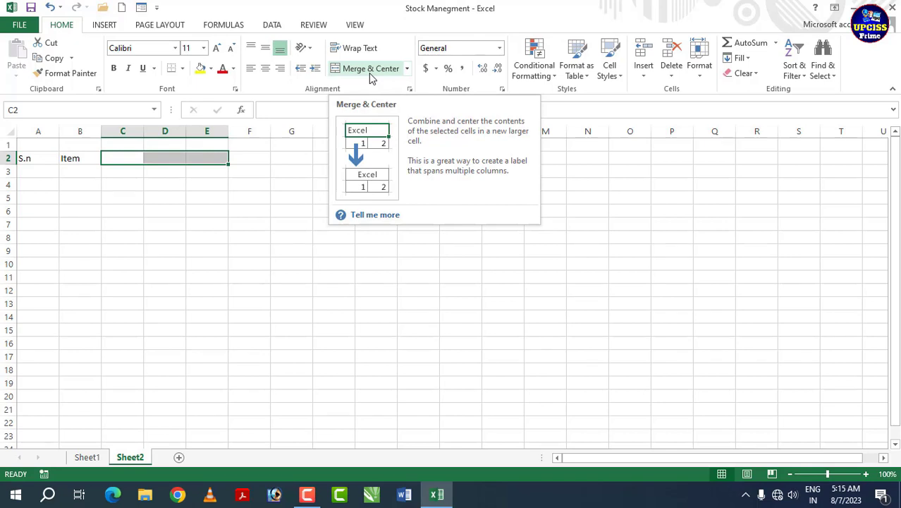
# Merge and center cells C2:E2 and enter the heading "Purchase" in the merged cell.
pyautogui.click(372, 74)
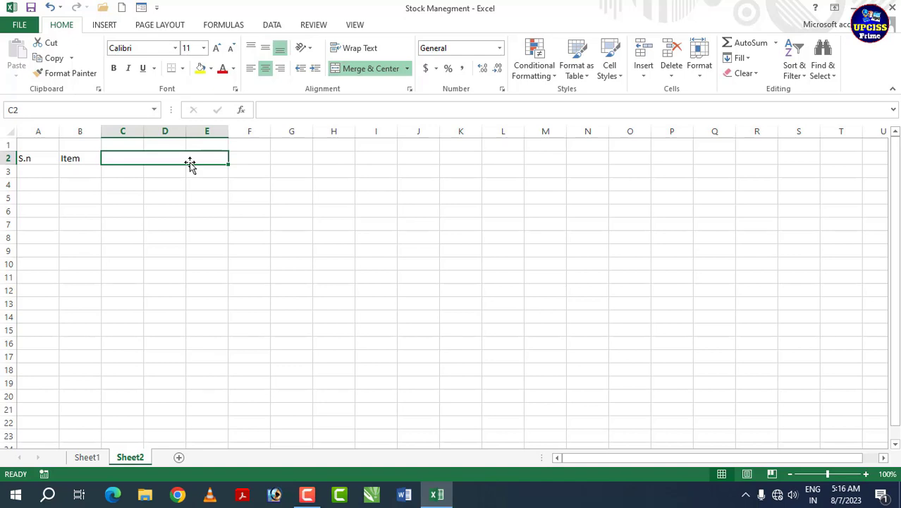
pyautogui.write('P')
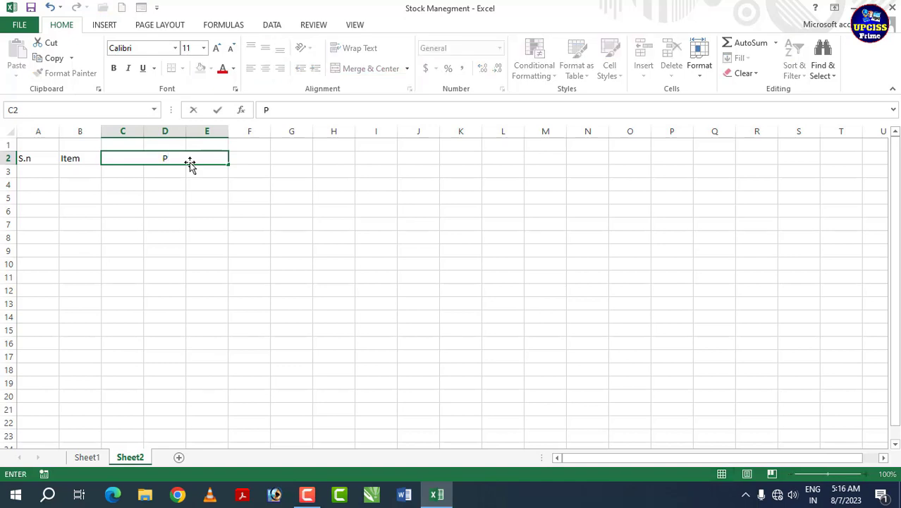
pyautogui.write('urchase')
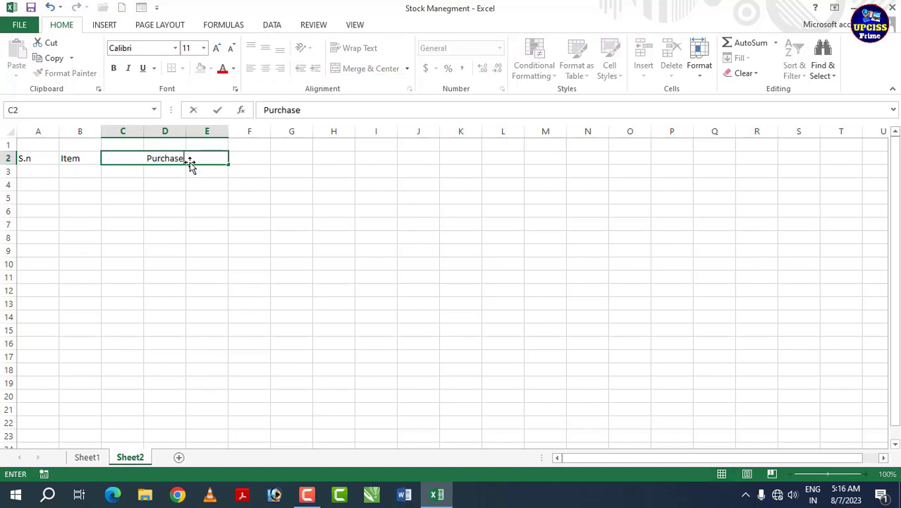
pyautogui.click(181, 184)
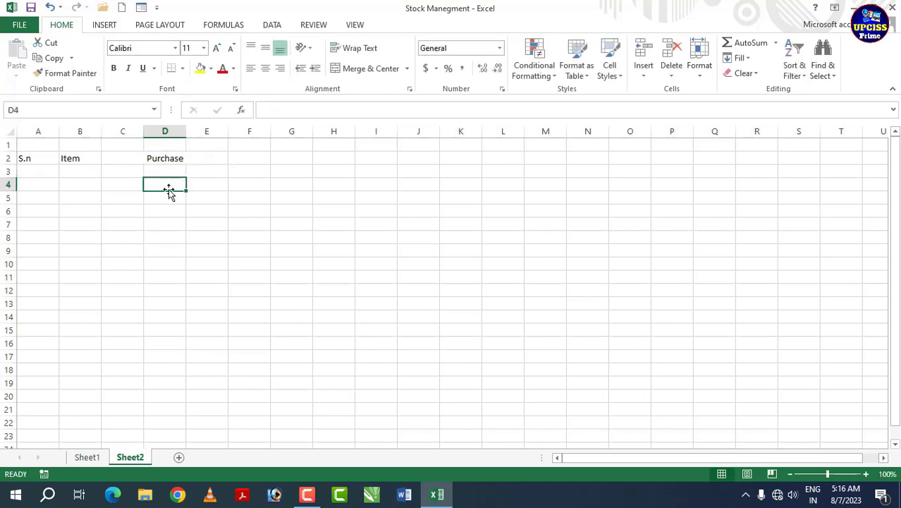
# Enter the subheadings "QTY", "Rate" and "Amount" in cells C3 to E3 under the Purchase heading.
pyautogui.click(123, 172)
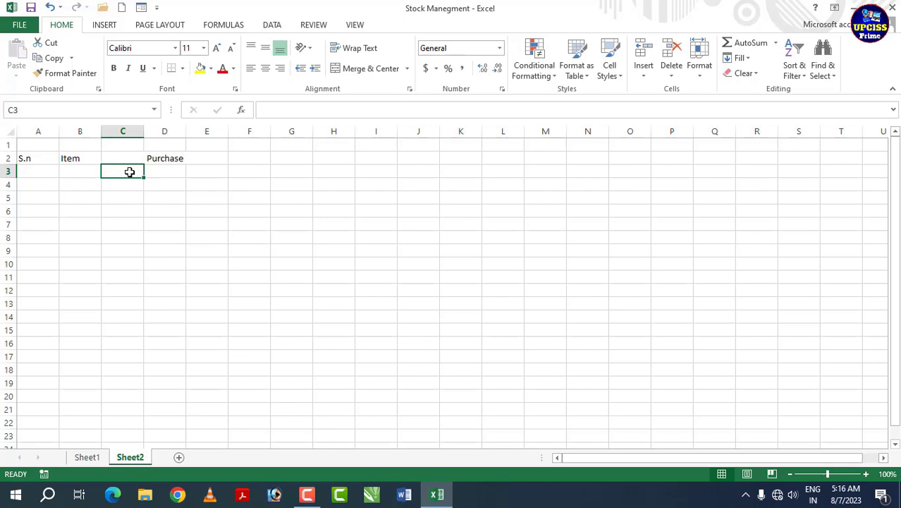
pyautogui.write('QTY')
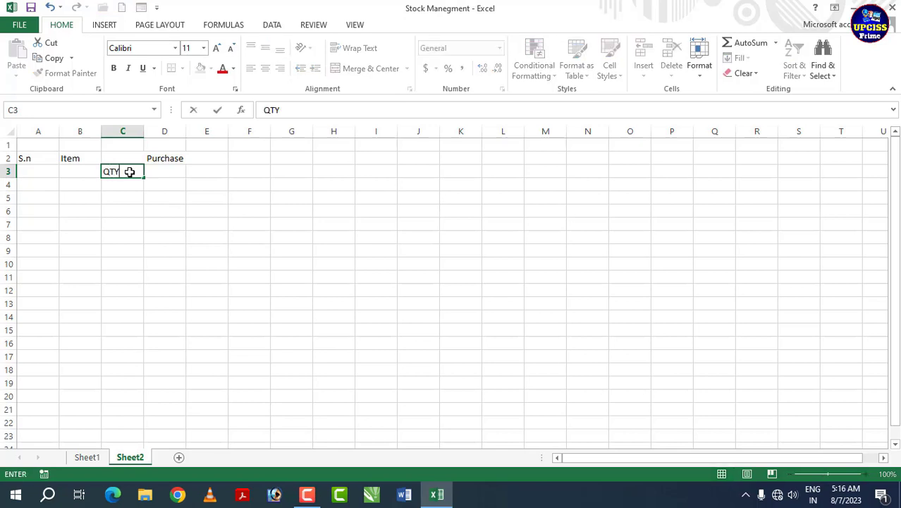
pyautogui.press('Tab')
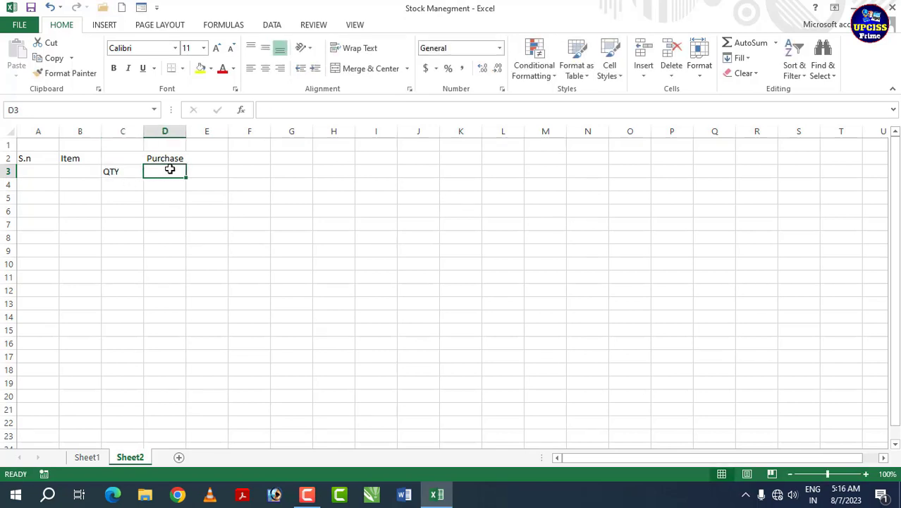
pyautogui.write('R')
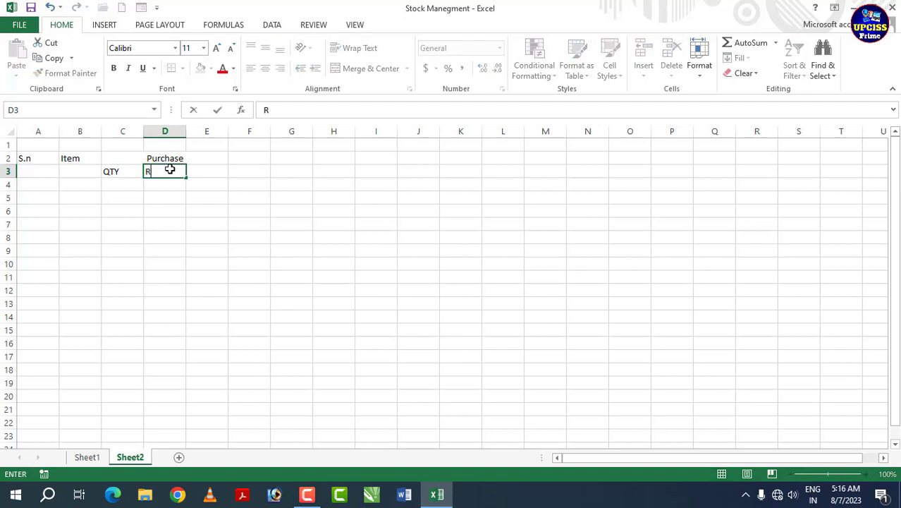
pyautogui.write('ate')
pyautogui.press('Tab')
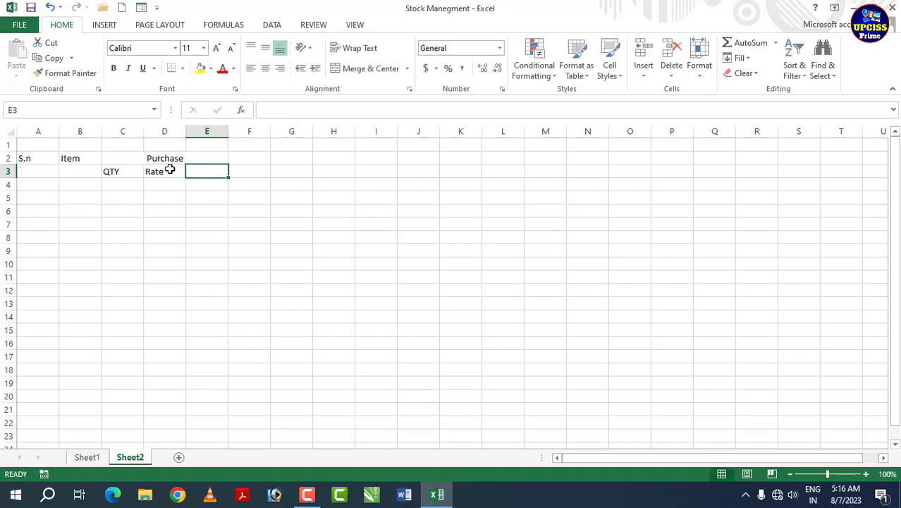
pyautogui.write('Amount')
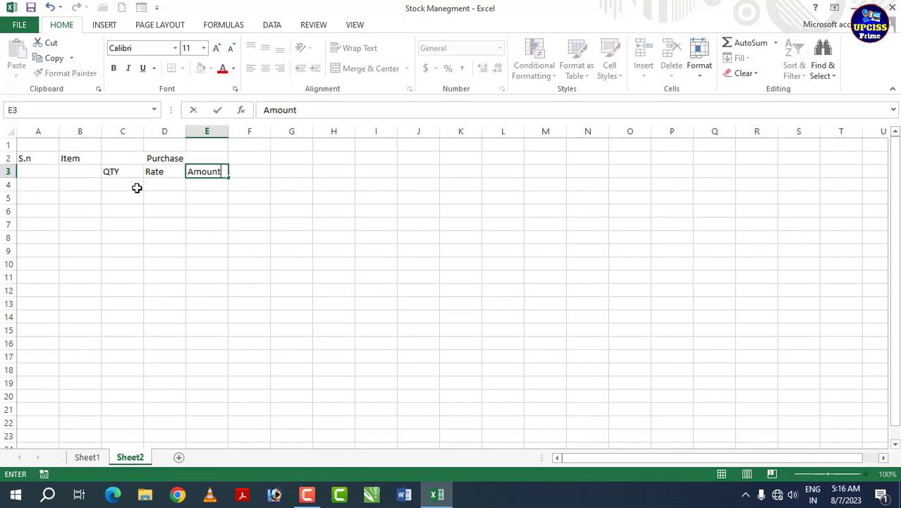
pyautogui.click(109, 197)
# Merge and center A2:A3 for S.n and B2:B3 for Item, and align both headings vertically to the middle.
pyautogui.moveTo(41, 157); pyautogui.dragTo(40, 167)
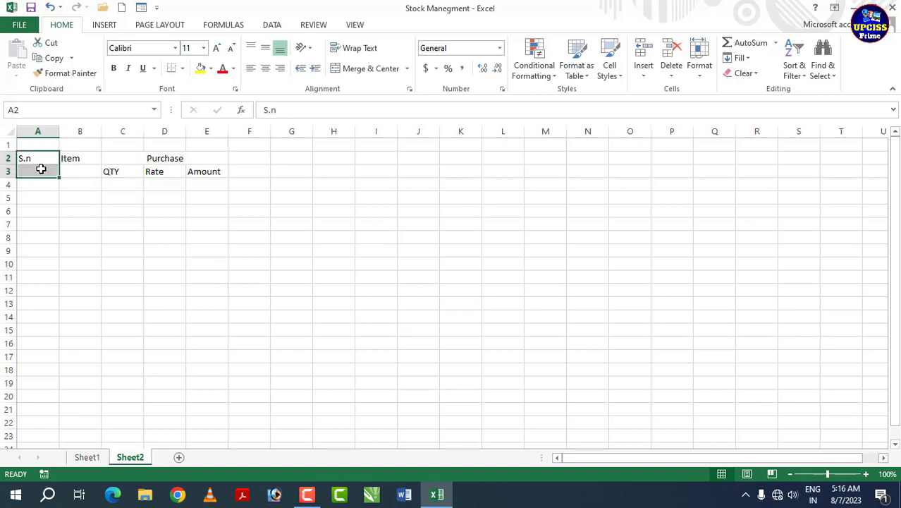
pyautogui.click(364, 68)
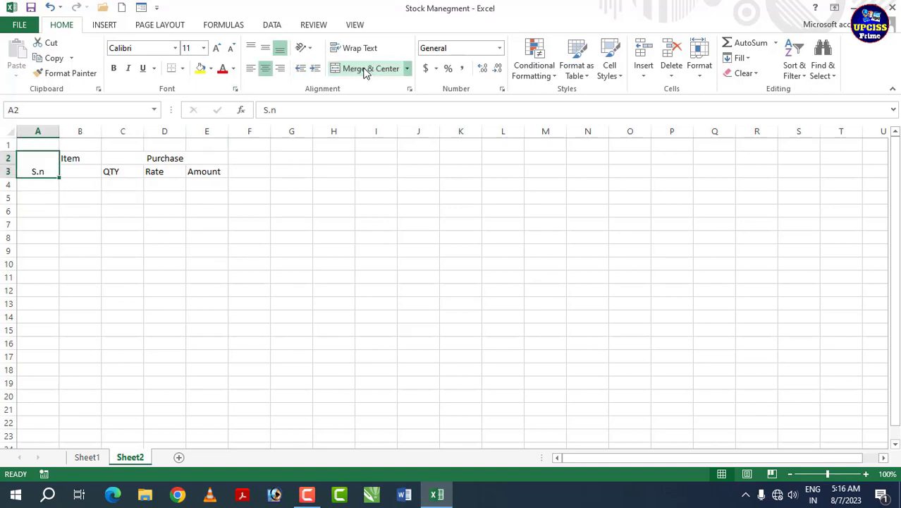
pyautogui.click(265, 48)
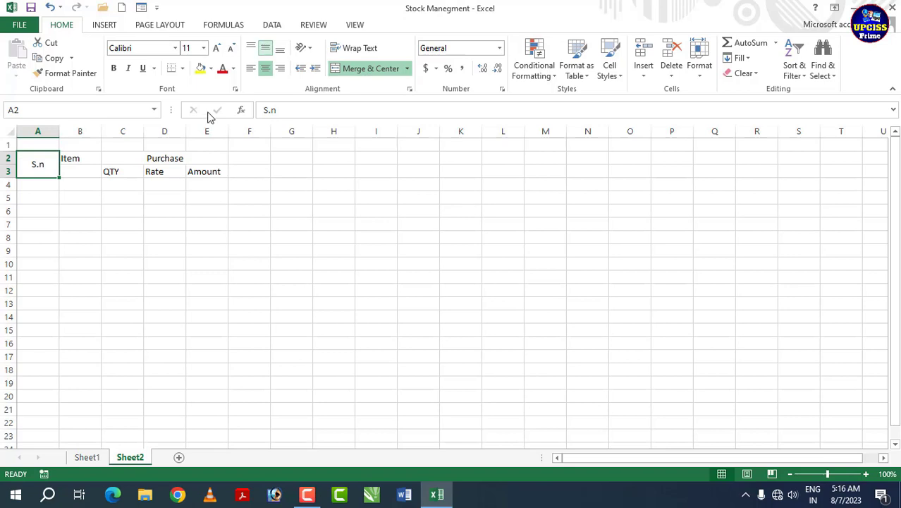
pyautogui.click(82, 161)
pyautogui.moveTo(83, 161); pyautogui.dragTo(82, 171)
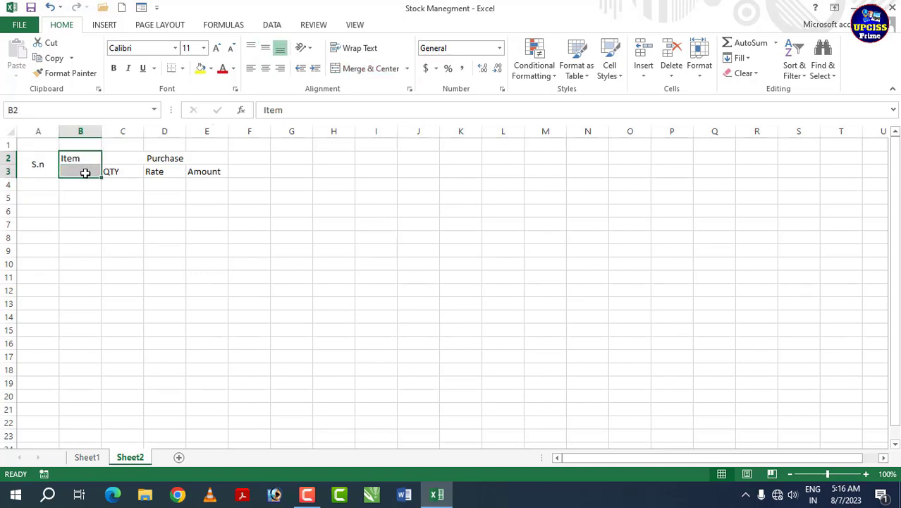
pyautogui.click(365, 74)
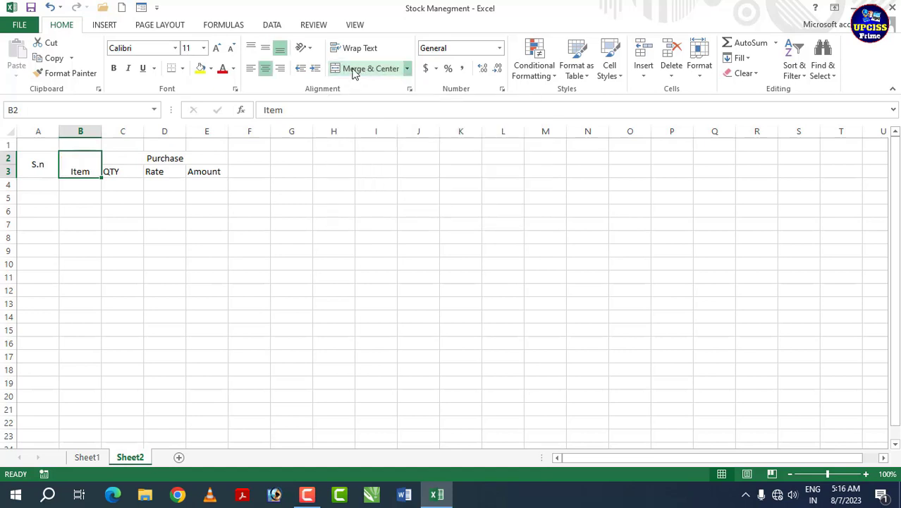
pyautogui.click(265, 51)
# Merge and center cells F2:H2 and enter the heading "Sales" in the merged cell.
pyautogui.click(245, 173)
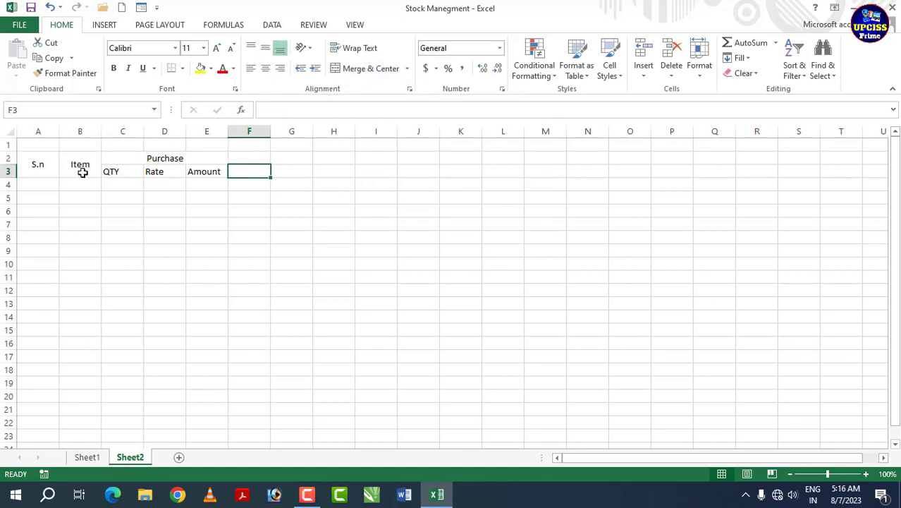
pyautogui.click(245, 157)
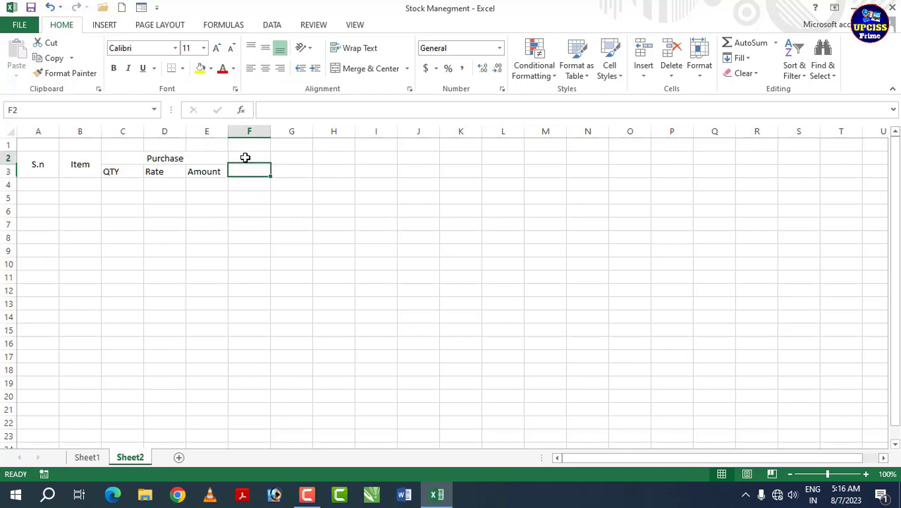
pyautogui.moveTo(245, 157); pyautogui.dragTo(320, 156)
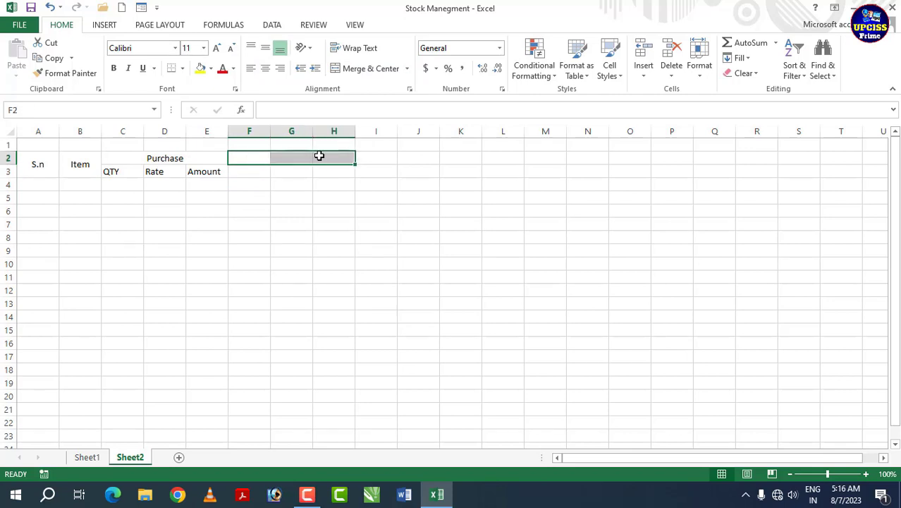
pyautogui.click(380, 71)
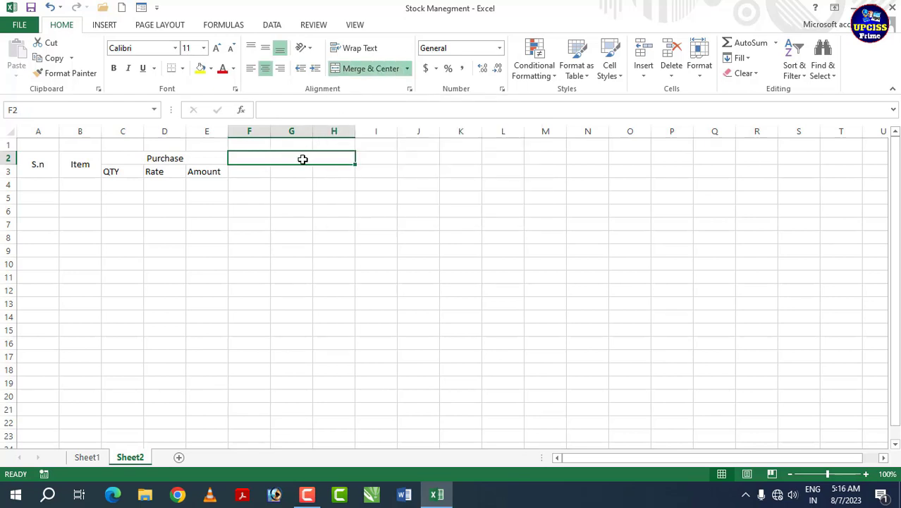
pyautogui.write('Sales')
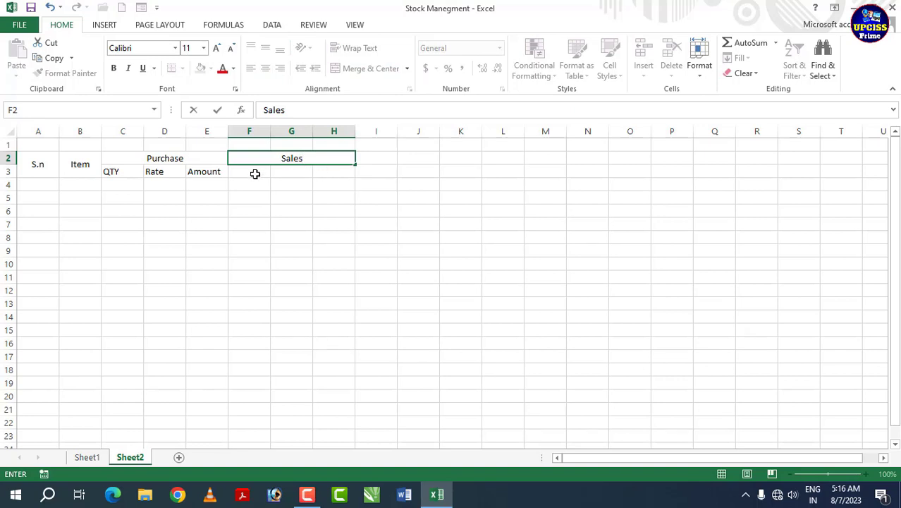
pyautogui.hotkey('ctrl', 'Return')
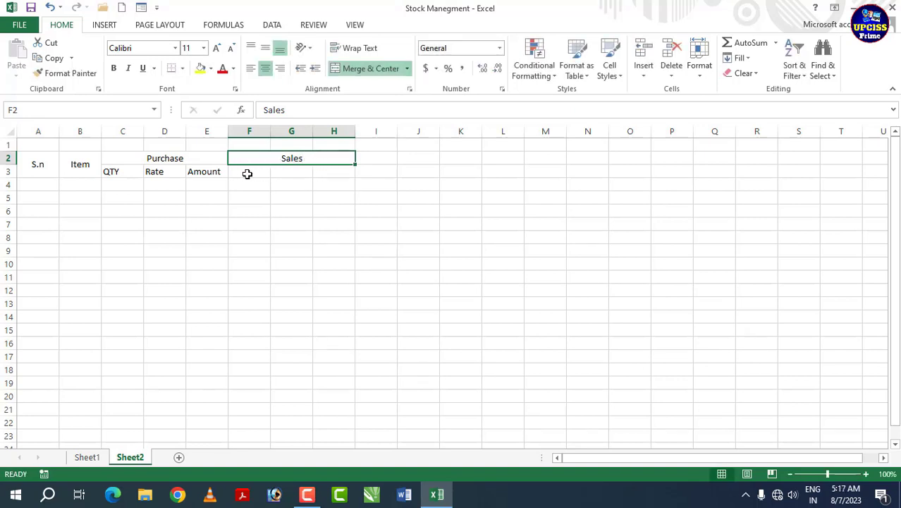
# Enter the subheadings "Qty", "Rate" and "Amount" in cells F3 to H3 under the Sales heading.
pyautogui.click(247, 174)
pyautogui.write('Qty')
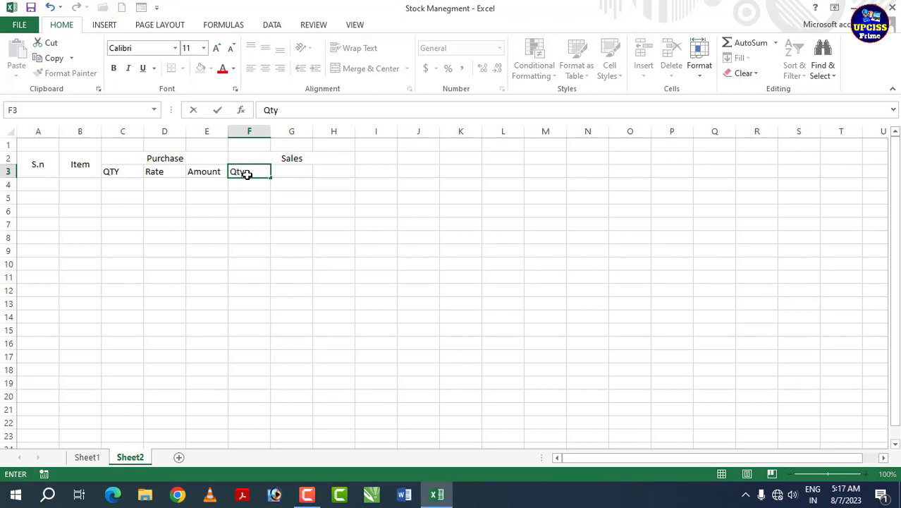
pyautogui.press('Tab')
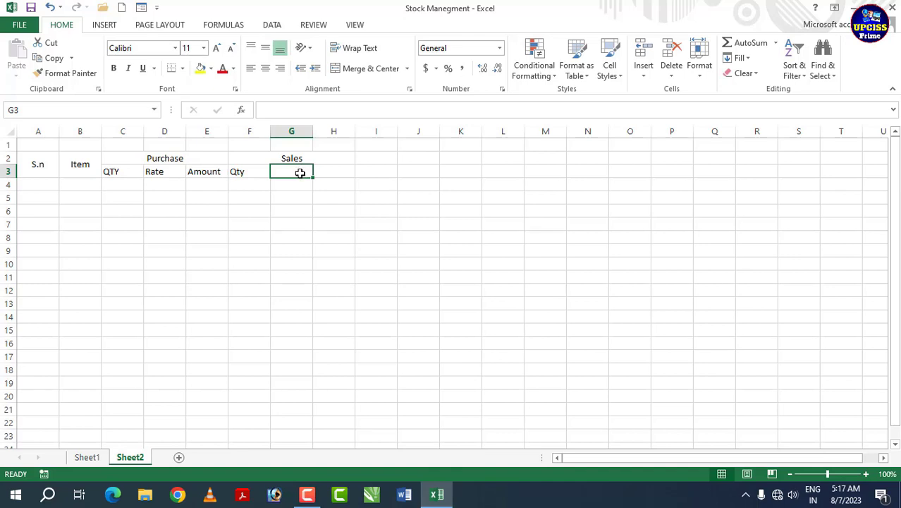
pyautogui.click(253, 174)
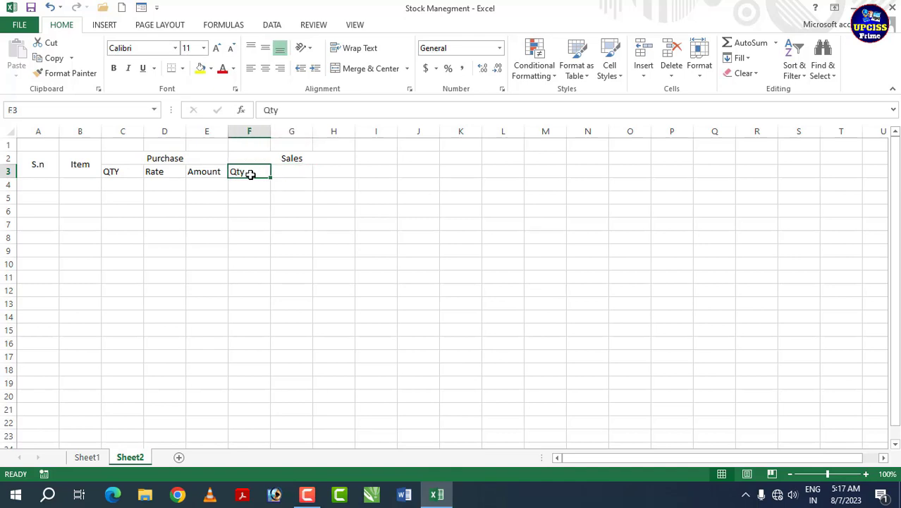
pyautogui.click(282, 173)
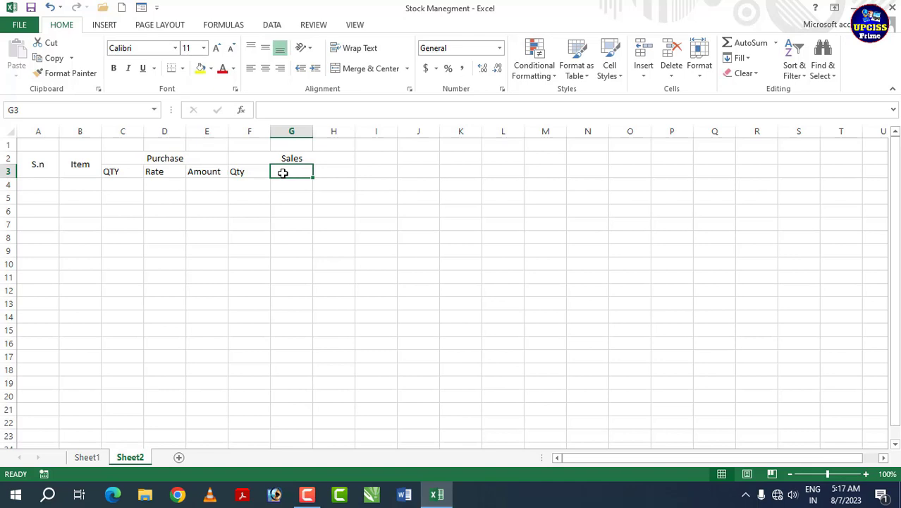
pyautogui.write('Rate')
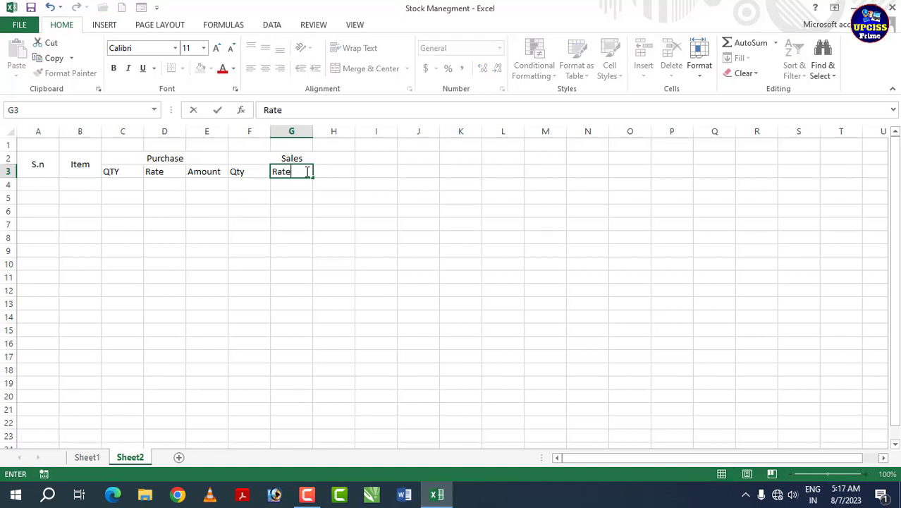
pyautogui.press('Tab')
pyautogui.write('A')
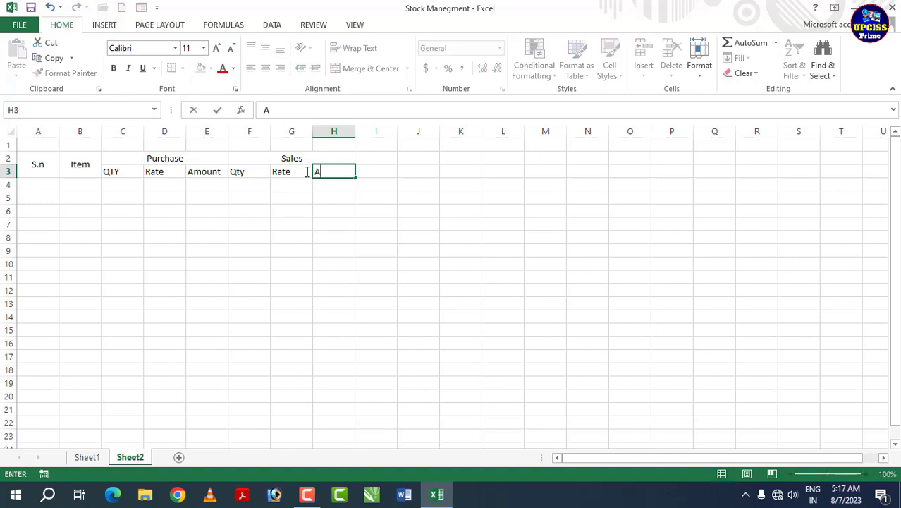
pyautogui.write('mount')
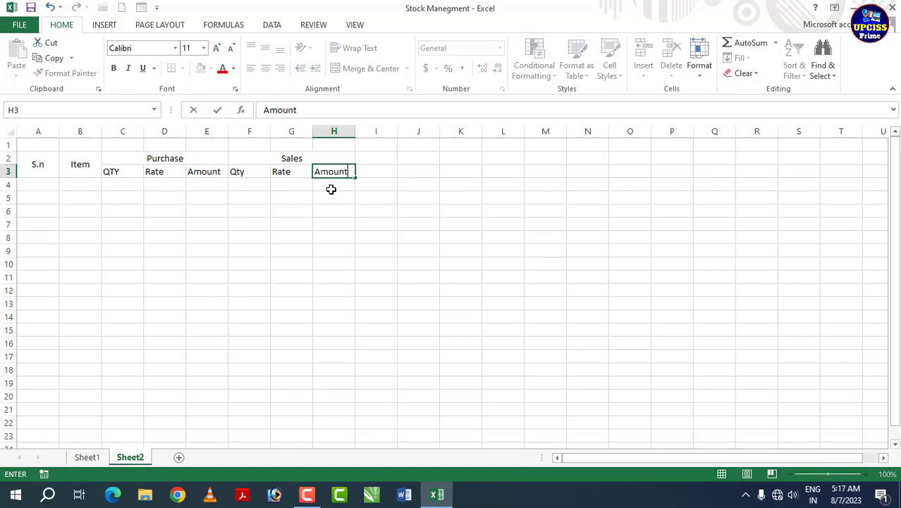
pyautogui.click(380, 168)
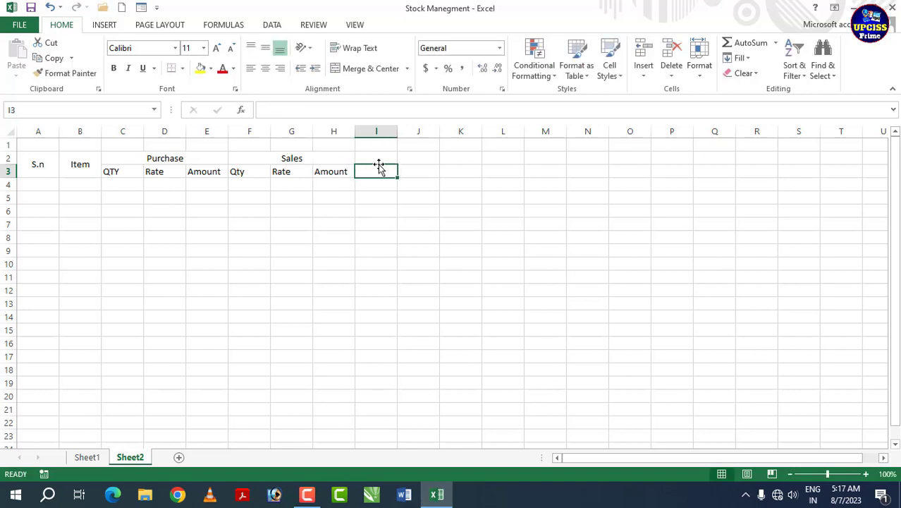
# Merge and center cells I2:J2 and enter the heading "Closing Stock" in the merged cell.
pyautogui.click(371, 158)
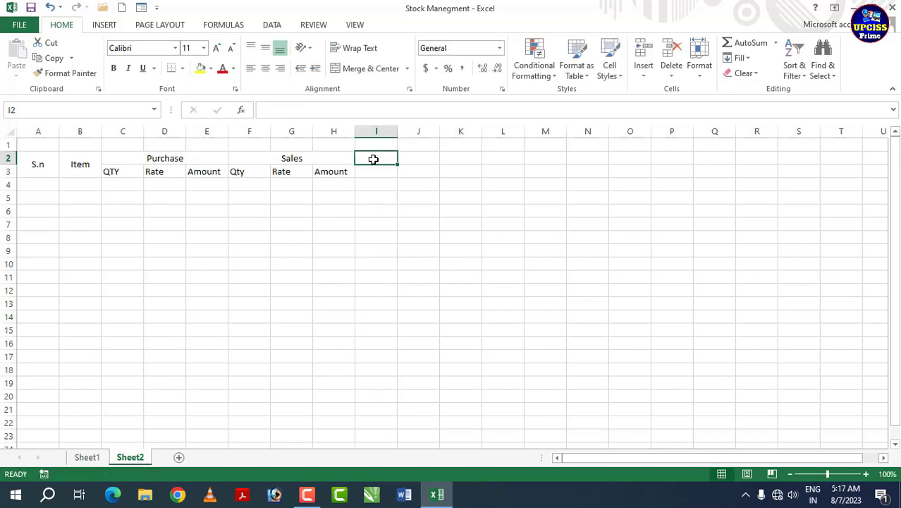
pyautogui.moveTo(385, 161); pyautogui.dragTo(410, 163)
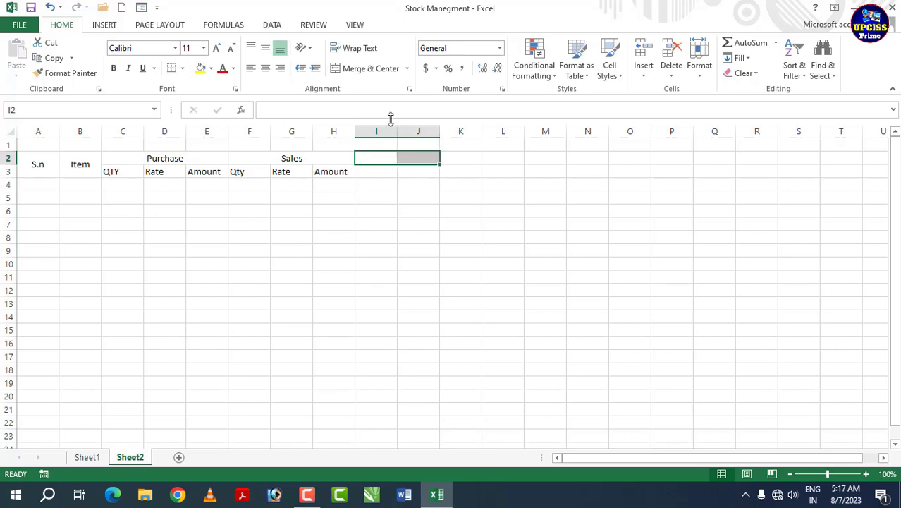
pyautogui.click(373, 69)
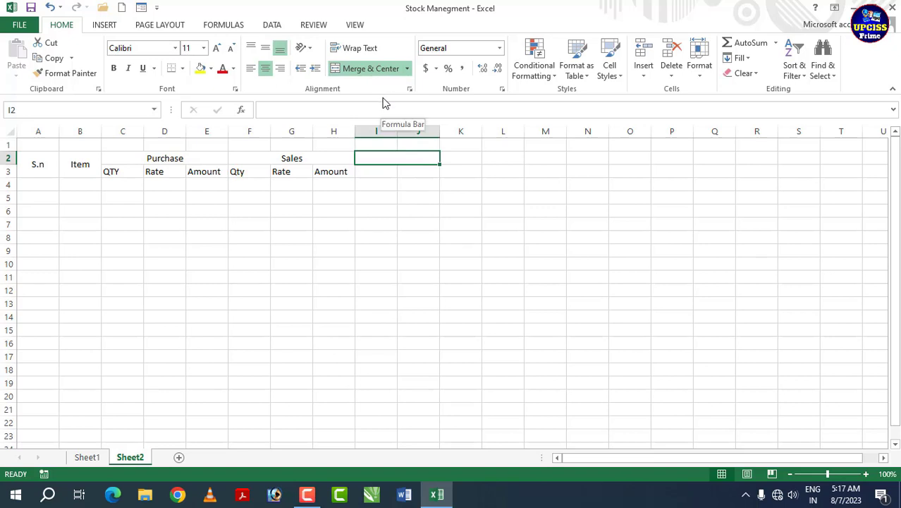
pyautogui.write('C')
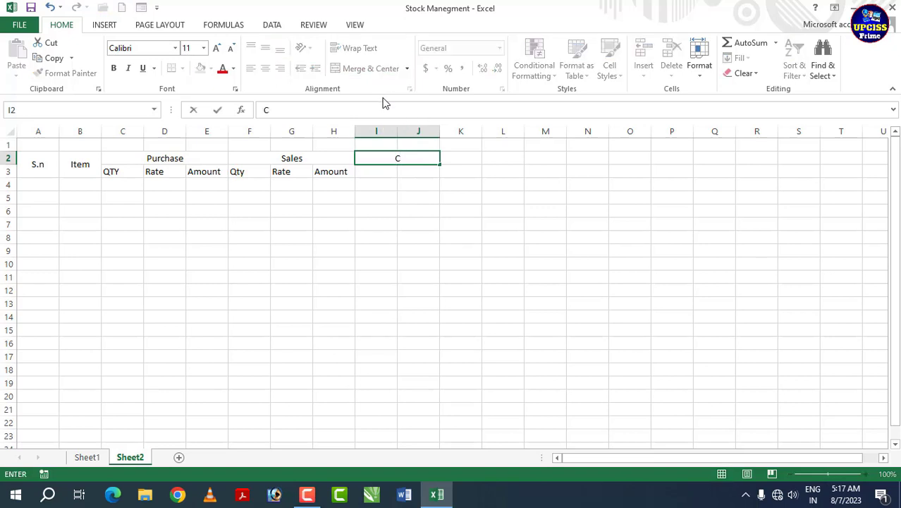
pyautogui.write('losing')
pyautogui.write('Stock')
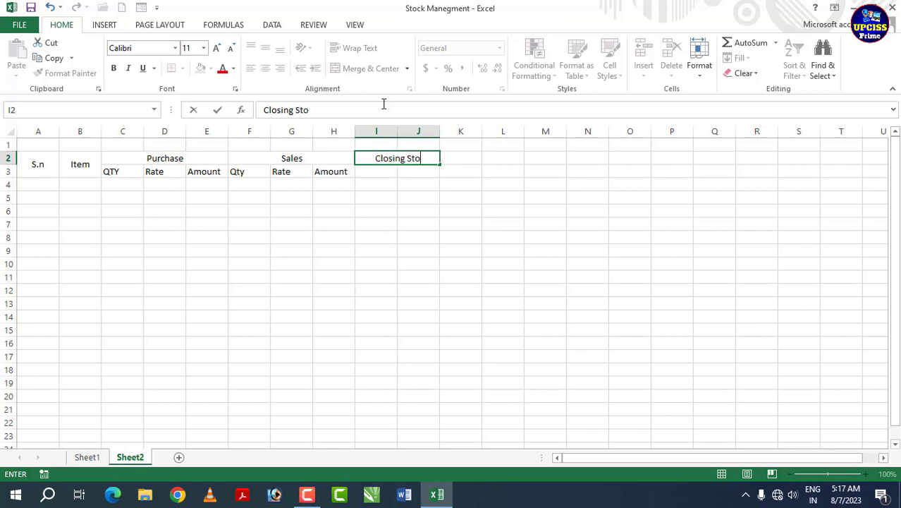
pyautogui.click(370, 172)
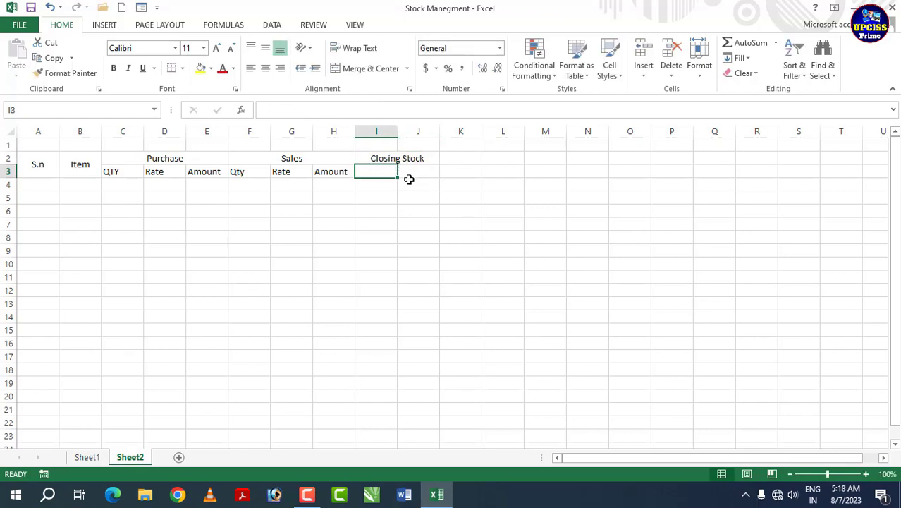
# Enter the subheadings "QTY" and "Amount" in cells I3 and J3 under the Closing Stock heading.
pyautogui.write('QTY')
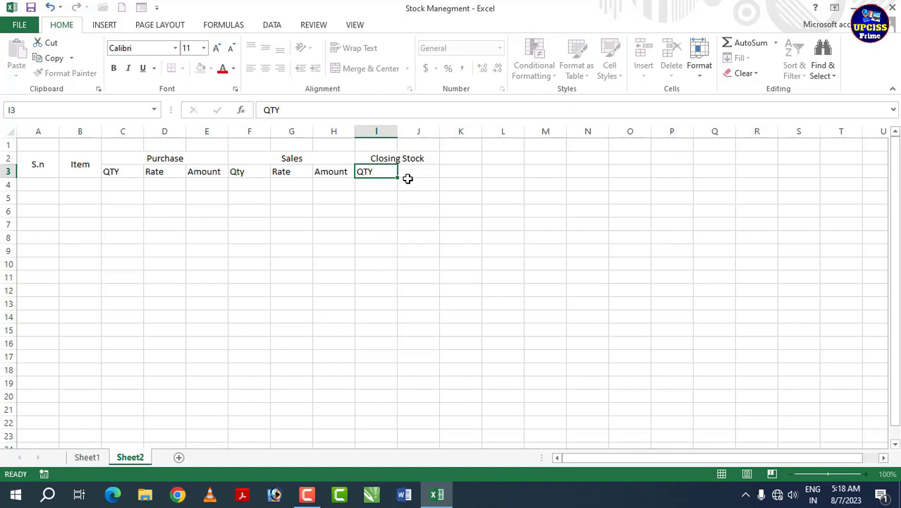
pyautogui.click(407, 179)
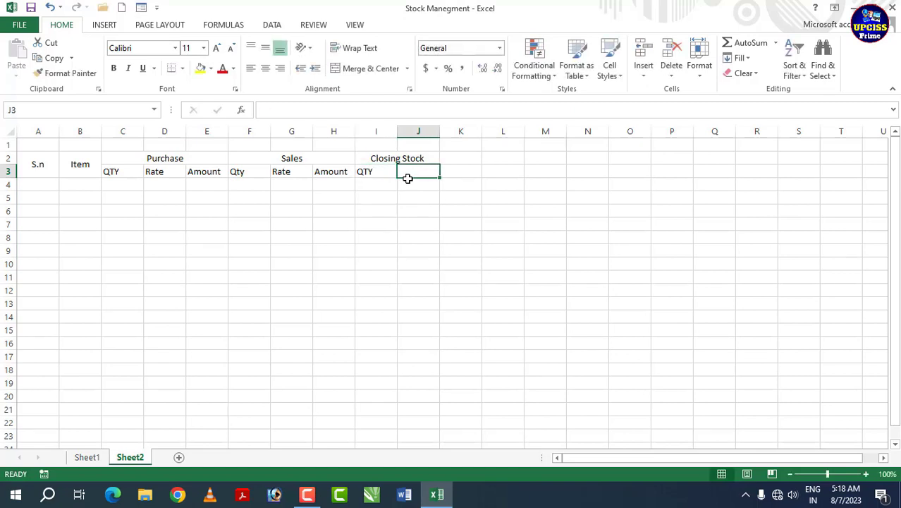
pyautogui.write('Amount')
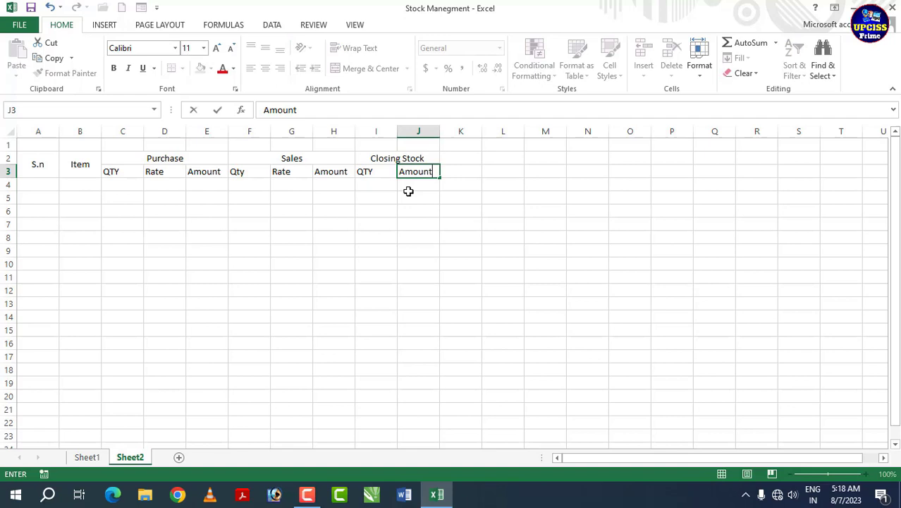
pyautogui.press('Return')
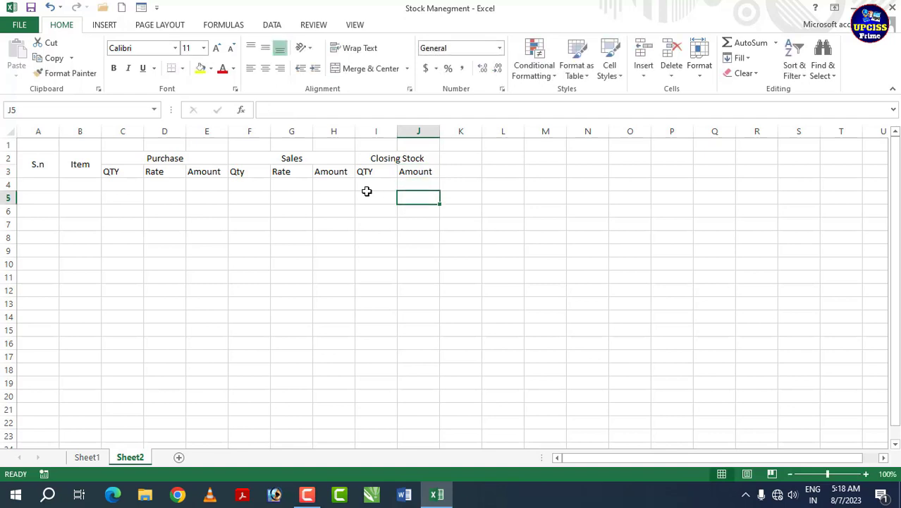
# Center the headings in A2:J3 horizontally and align them vertically to the middle.
pyautogui.click(52, 168)
pyautogui.moveTo(101, 164); pyautogui.dragTo(389, 170)
pyautogui.click(267, 74)
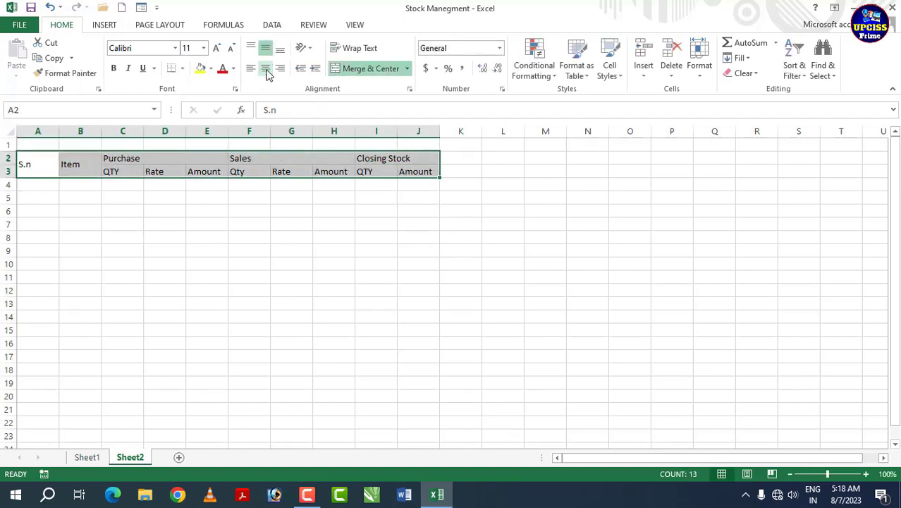
pyautogui.click(267, 74)
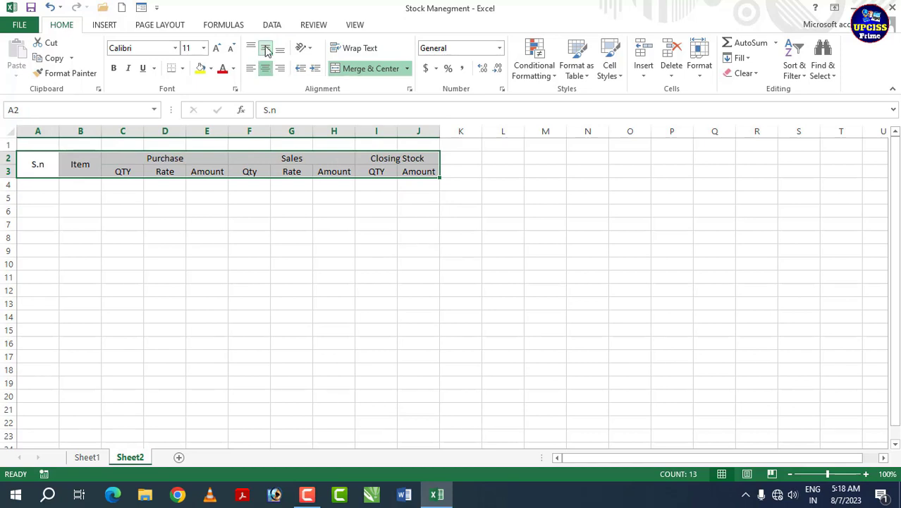
pyautogui.click(266, 49)
pyautogui.click(266, 48)
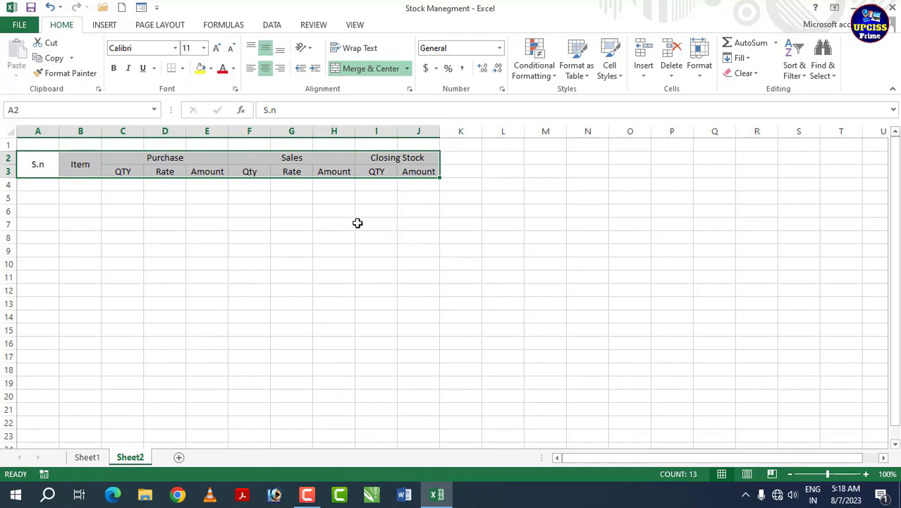
pyautogui.click(360, 196)
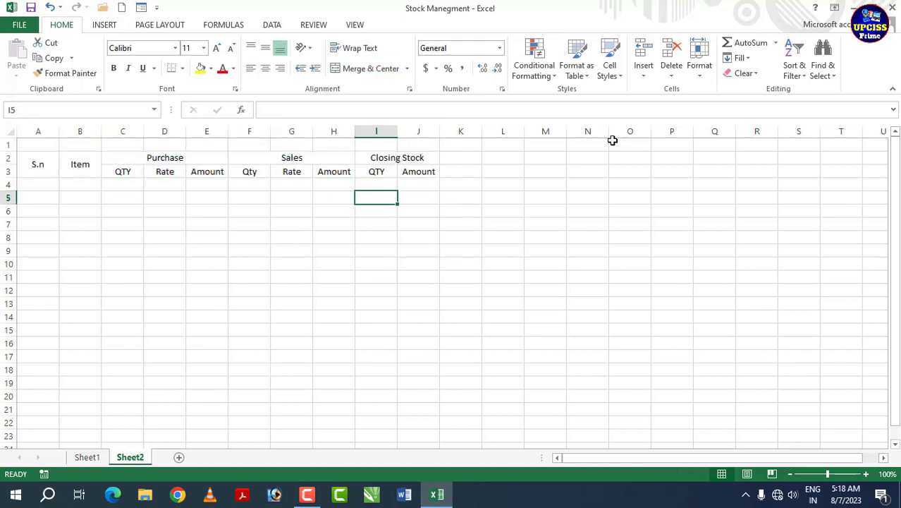
# Enter the heading "Profit & loss" in cell K2 and autofit the width of column K.
pyautogui.click(468, 159)
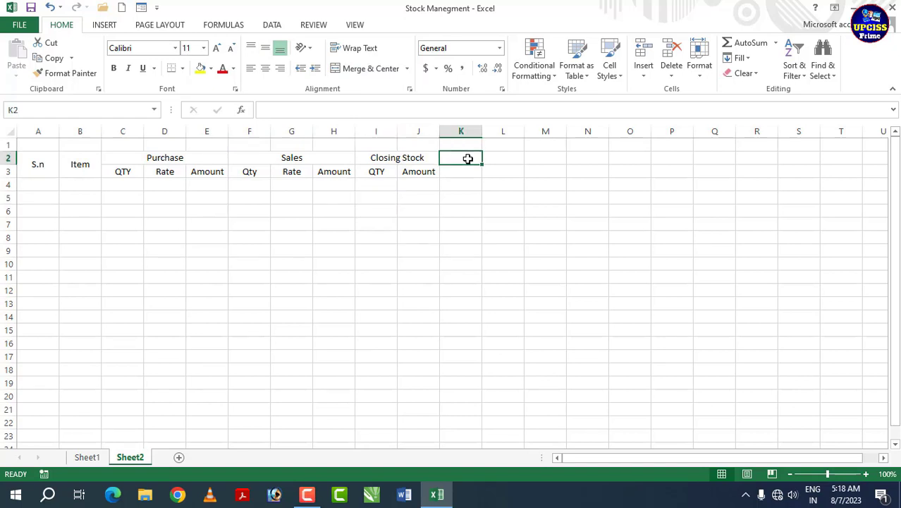
pyautogui.write('Profit')
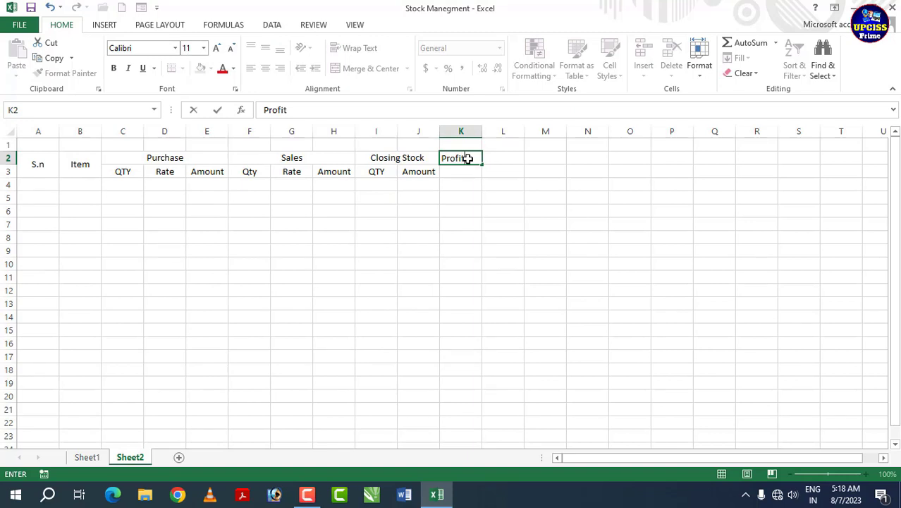
pyautogui.write(' & loss')
pyautogui.click(474, 186)
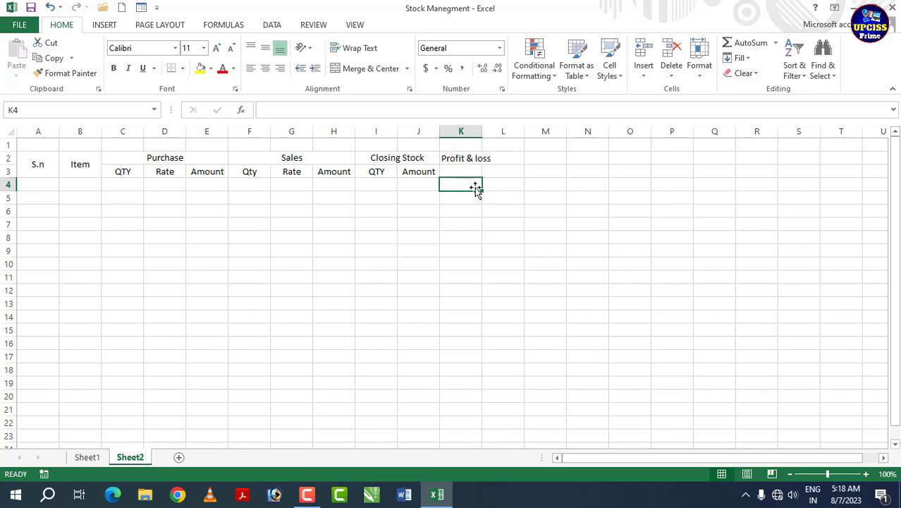
pyautogui.doubleClick(482, 131)
# Merge and center K2:K3 for the Profit & loss heading and align it vertically to the middle.
pyautogui.click(480, 160)
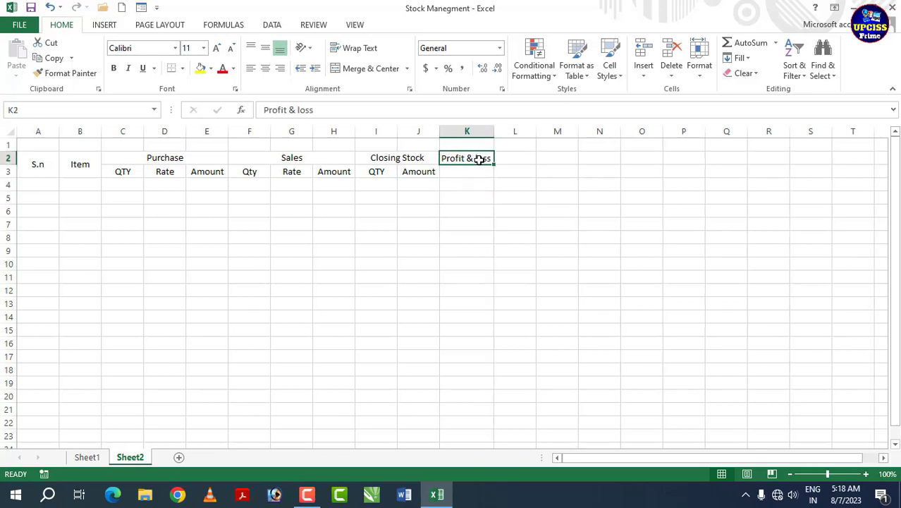
pyautogui.moveTo(480, 160); pyautogui.dragTo(479, 171)
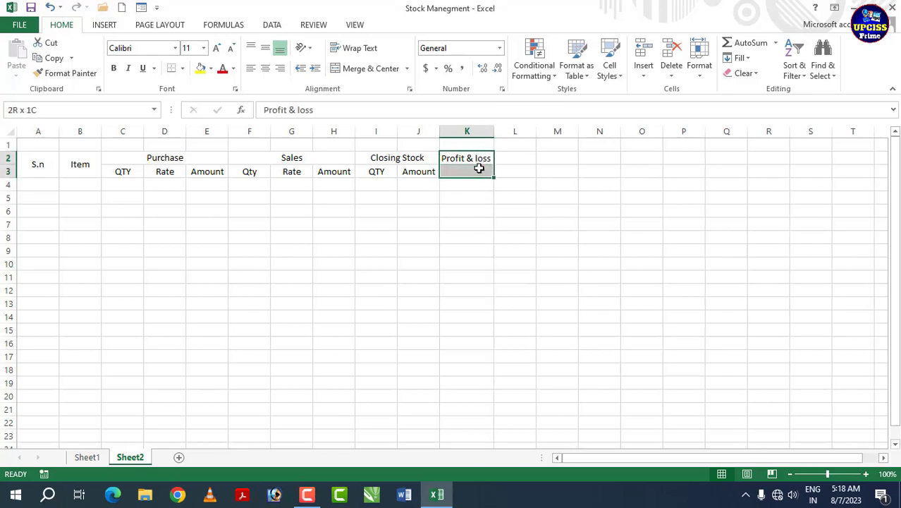
pyautogui.click(385, 74)
pyautogui.click(266, 47)
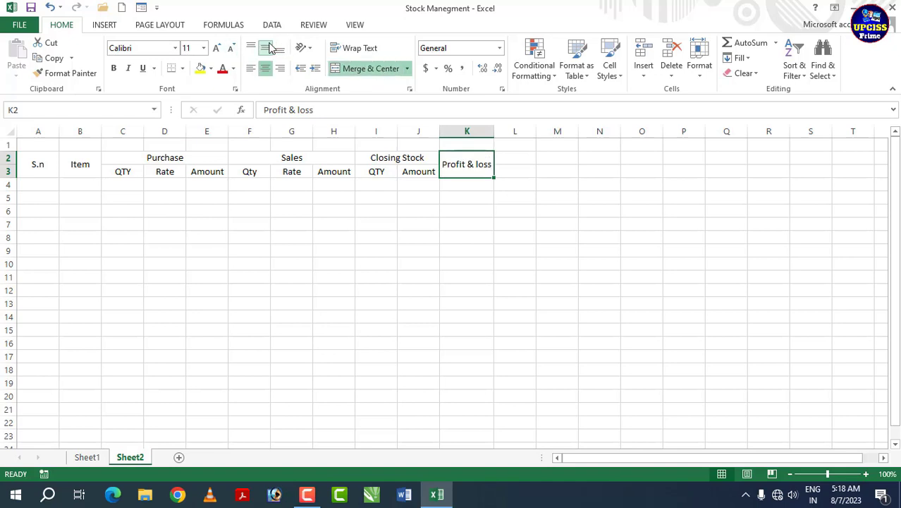
pyautogui.click(464, 206)
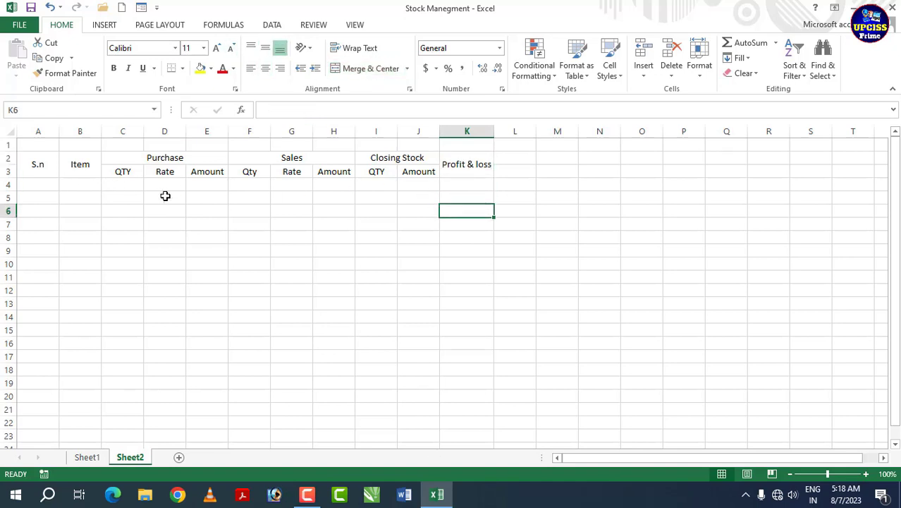
# Format the S.n and Item headings with a red fill and bold white text.
pyautogui.moveTo(35, 162); pyautogui.dragTo(68, 165)
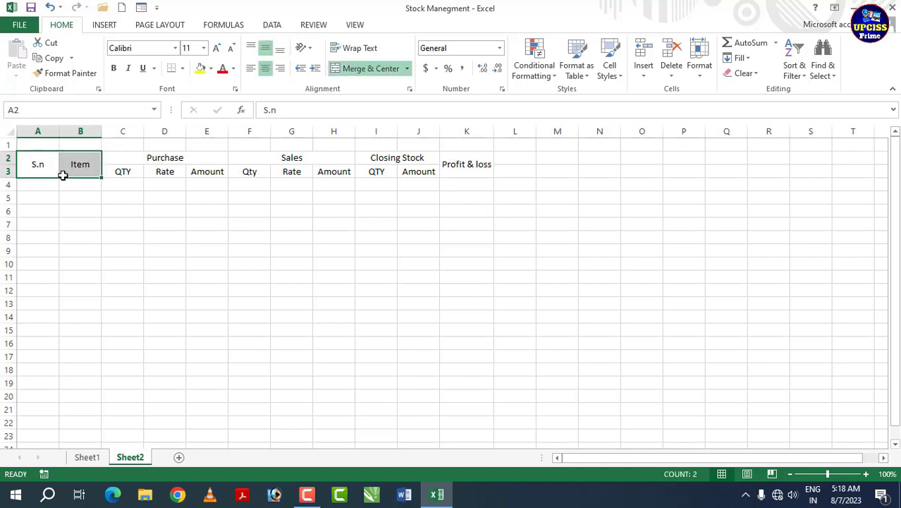
pyautogui.click(211, 69)
pyautogui.click(212, 172)
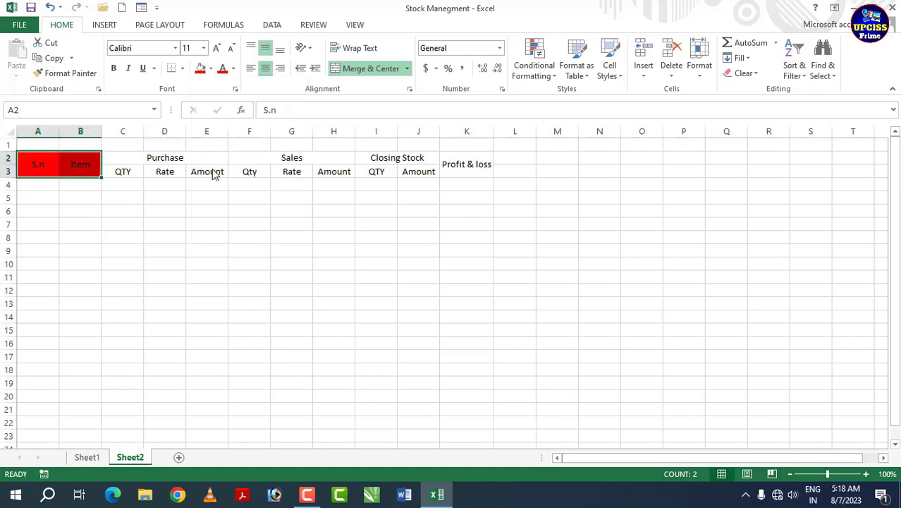
pyautogui.click(116, 70)
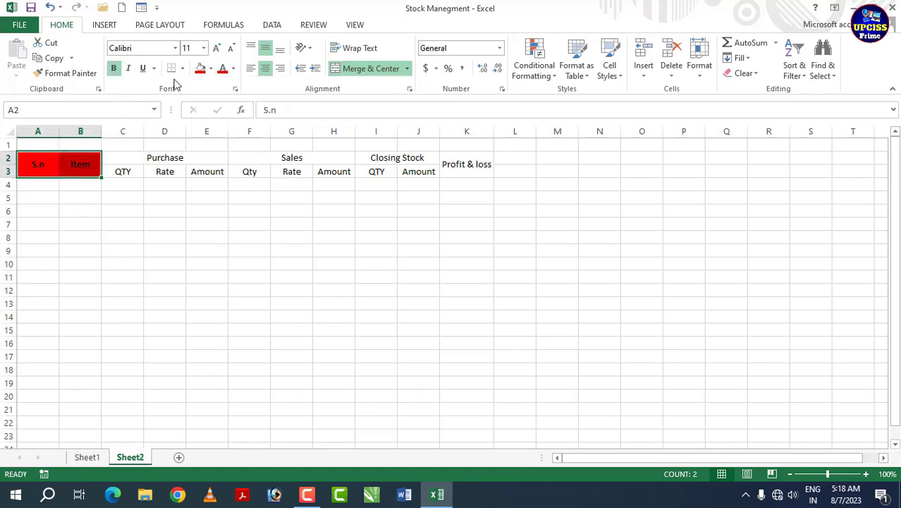
pyautogui.click(235, 69)
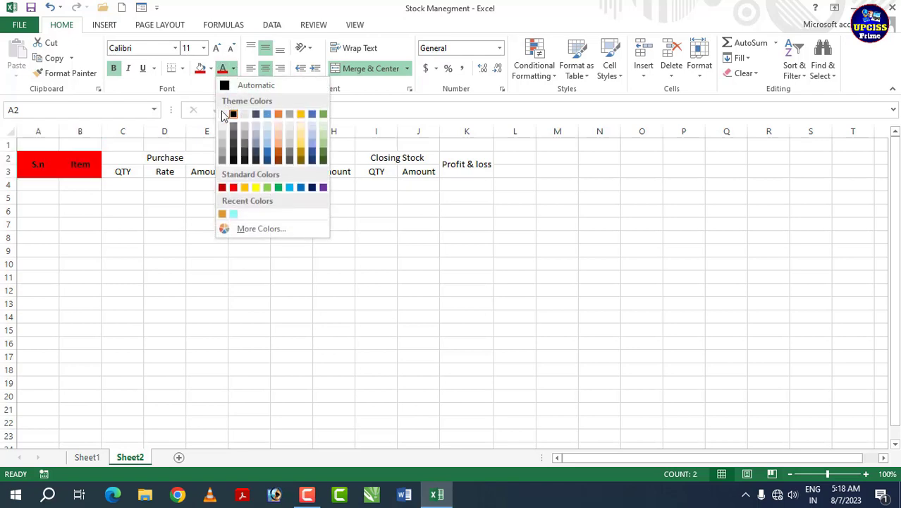
pyautogui.click(223, 117)
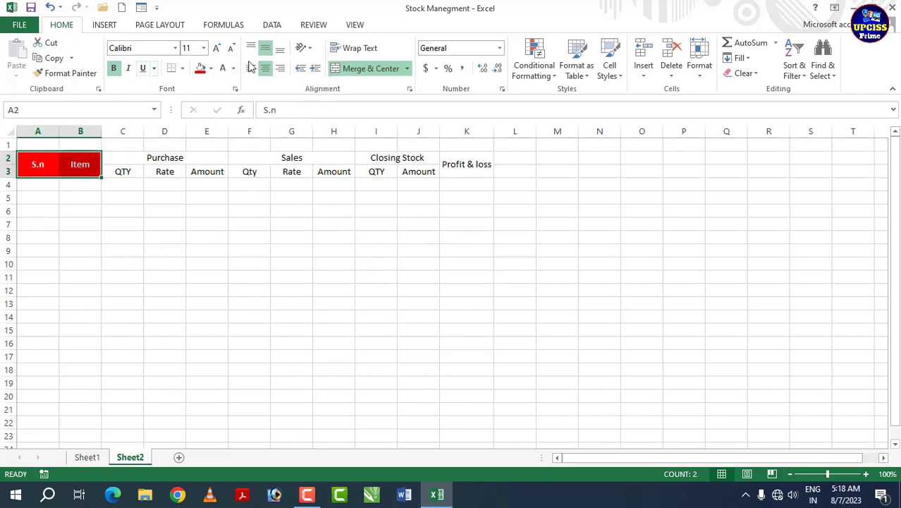
pyautogui.click(151, 181)
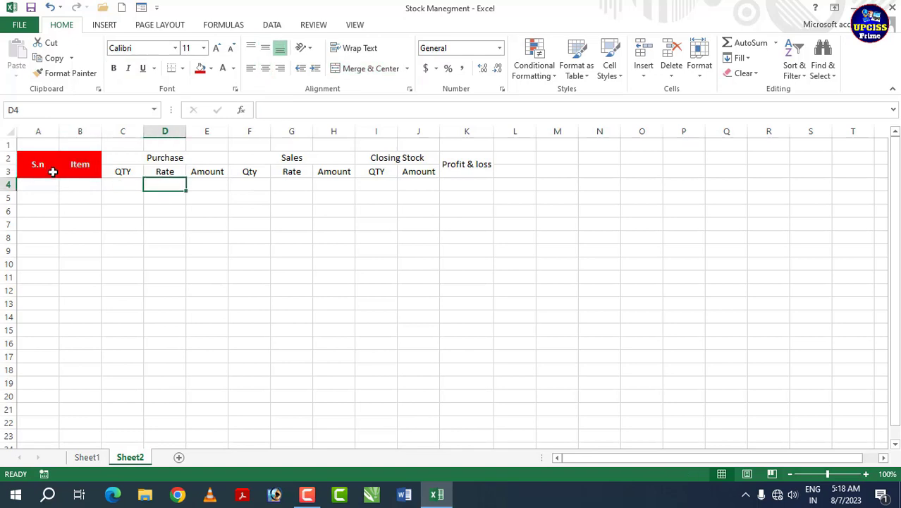
# Increase the font size of all the headings in A2:K3 to 14.
pyautogui.moveTo(52, 171); pyautogui.dragTo(462, 169)
pyautogui.click(218, 48)
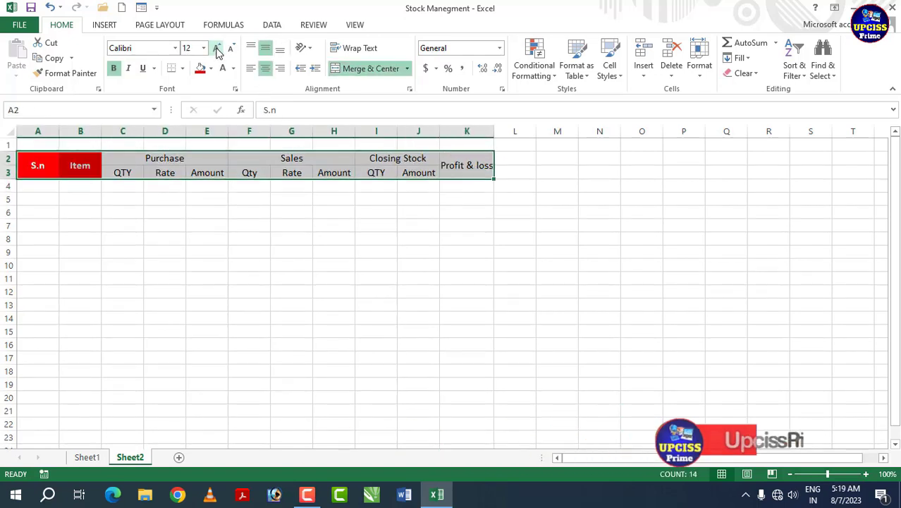
pyautogui.click(217, 48)
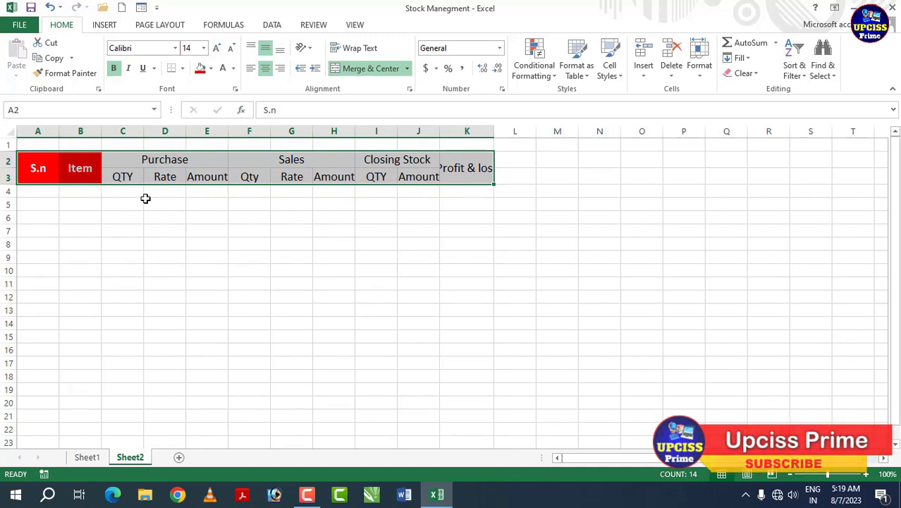
# Adjust the column widths across the Purchase, Sales, Closing Stock and Profit & loss sections to fit the enlarged headings.
pyautogui.doubleClick(229, 131)
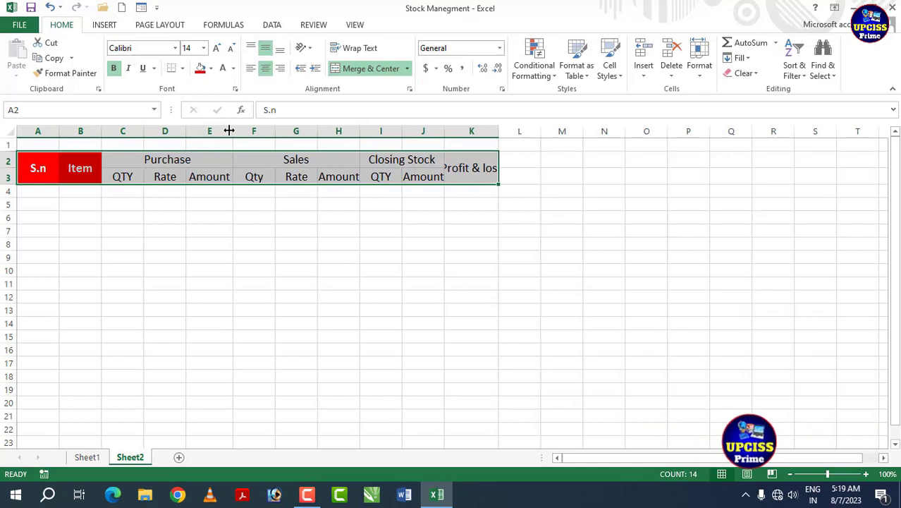
pyautogui.doubleClick(187, 130)
pyautogui.moveTo(170, 132); pyautogui.dragTo(147, 133)
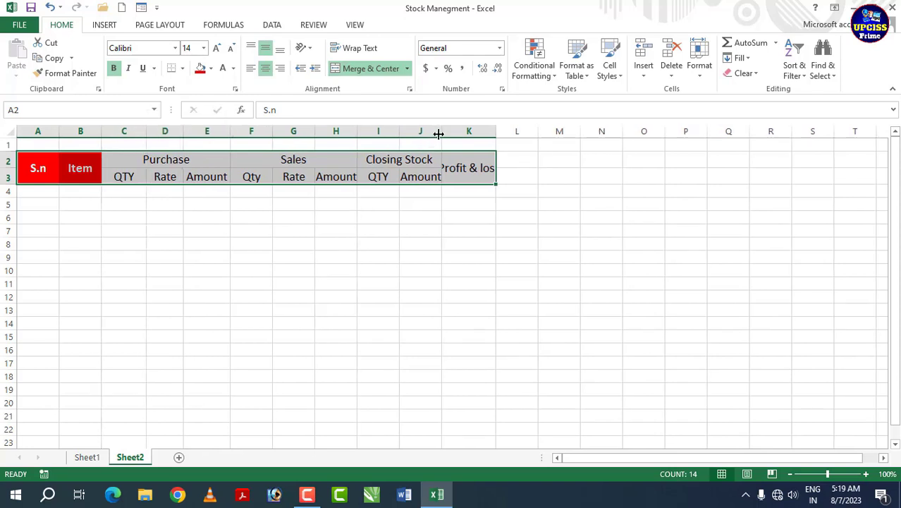
pyautogui.moveTo(439, 134); pyautogui.dragTo(449, 133)
pyautogui.moveTo(504, 131); pyautogui.dragTo(518, 131)
pyautogui.moveTo(399, 133); pyautogui.dragTo(319, 134)
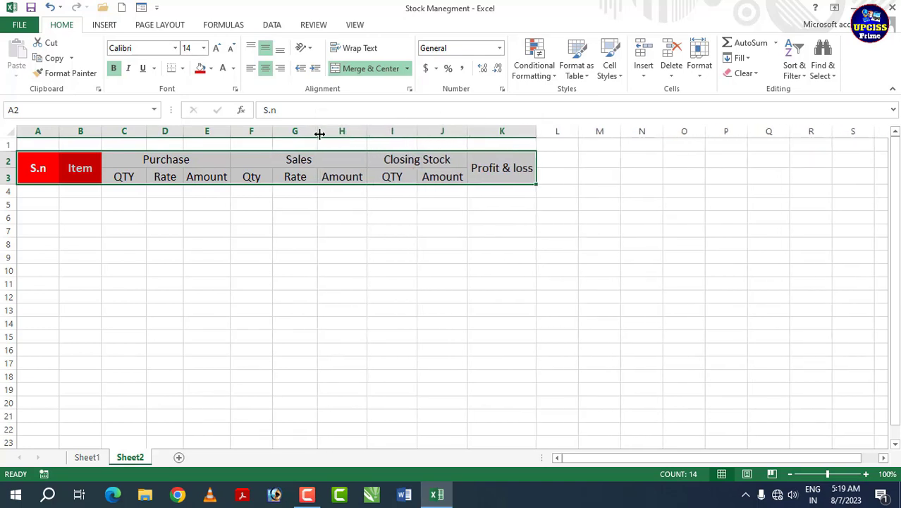
pyautogui.moveTo(184, 132); pyautogui.dragTo(243, 134)
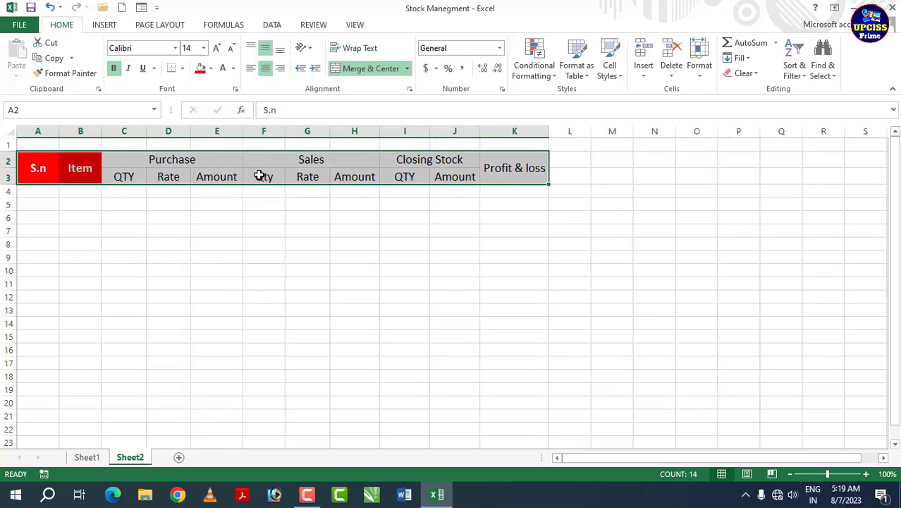
pyautogui.click(356, 265)
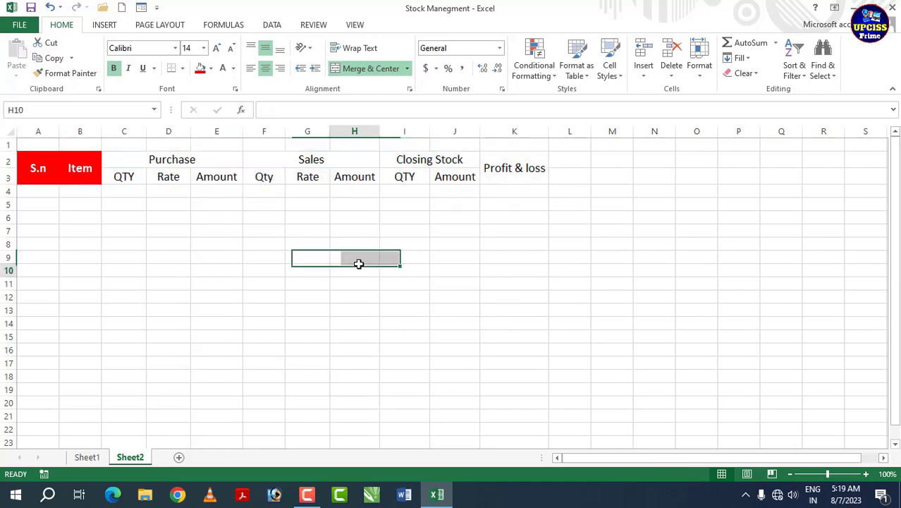
# Fill the Purchase heading with orange and the Sales heading with light green.
pyautogui.click(204, 158)
pyautogui.click(210, 69)
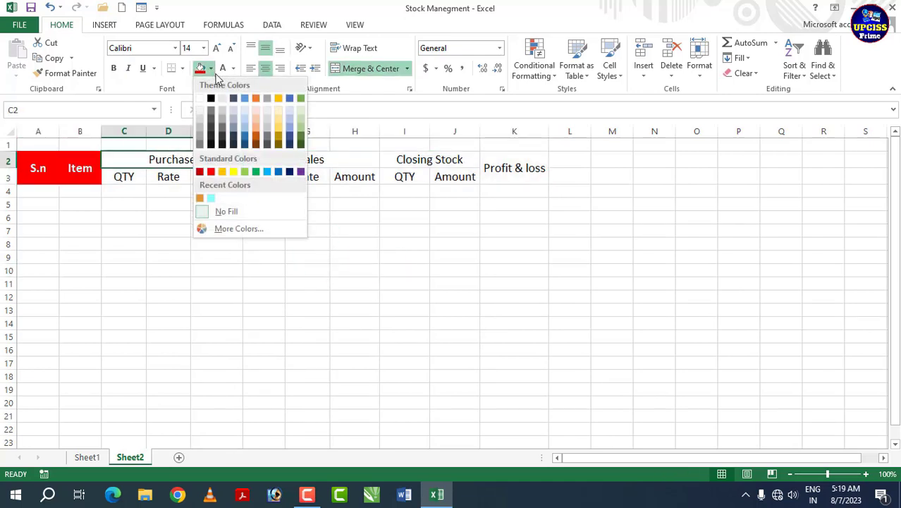
pyautogui.click(256, 99)
pyautogui.click(288, 158)
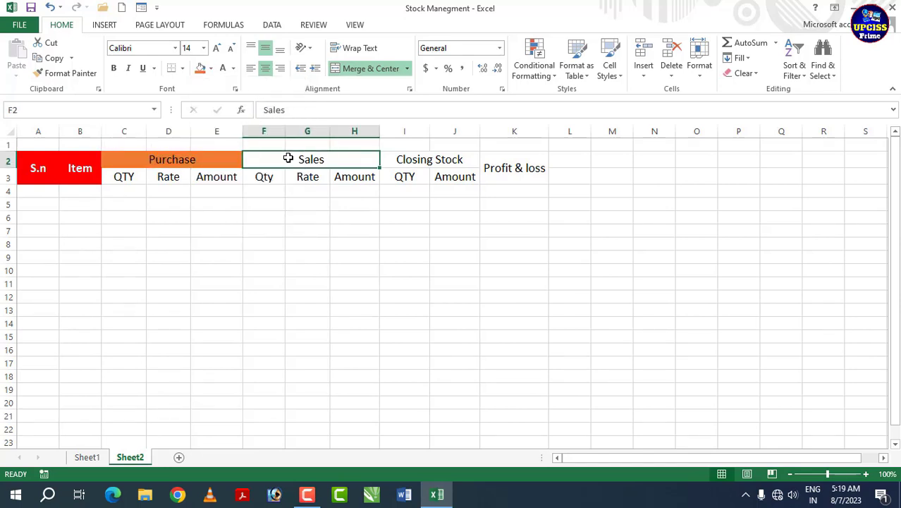
pyautogui.click(211, 68)
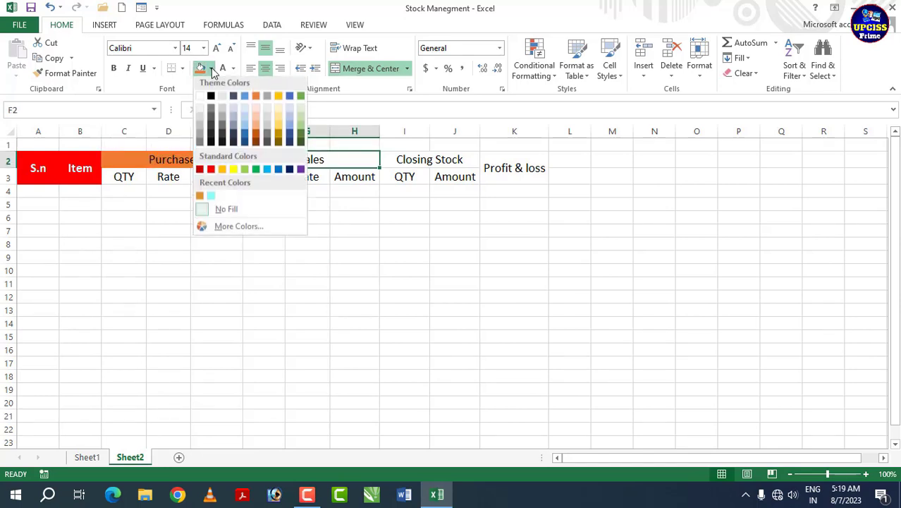
pyautogui.click(301, 131)
# Fill the Closing Stock heading with the darkest gold theme shade.
pyautogui.click(409, 161)
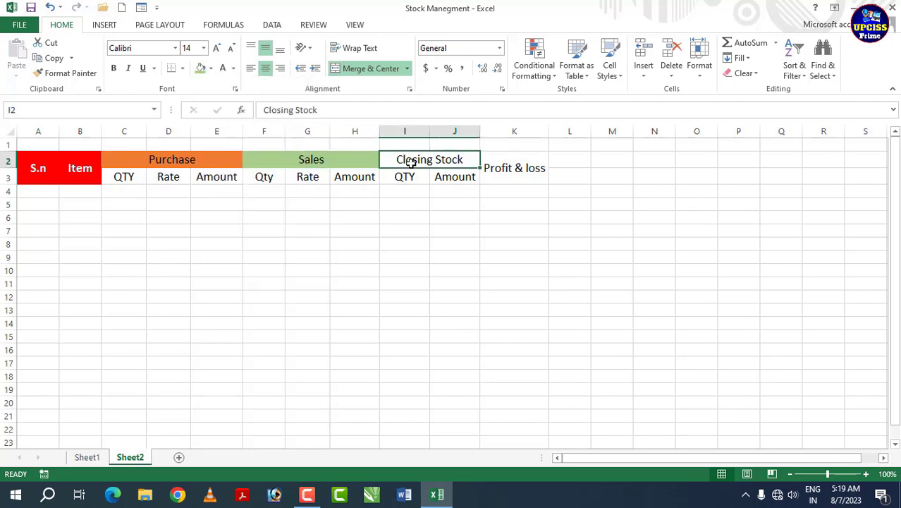
pyautogui.click(211, 69)
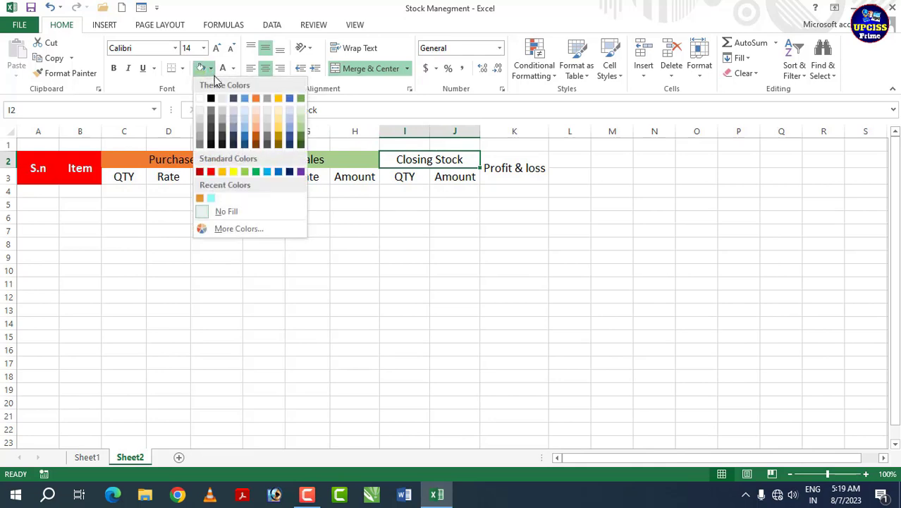
pyautogui.click(279, 143)
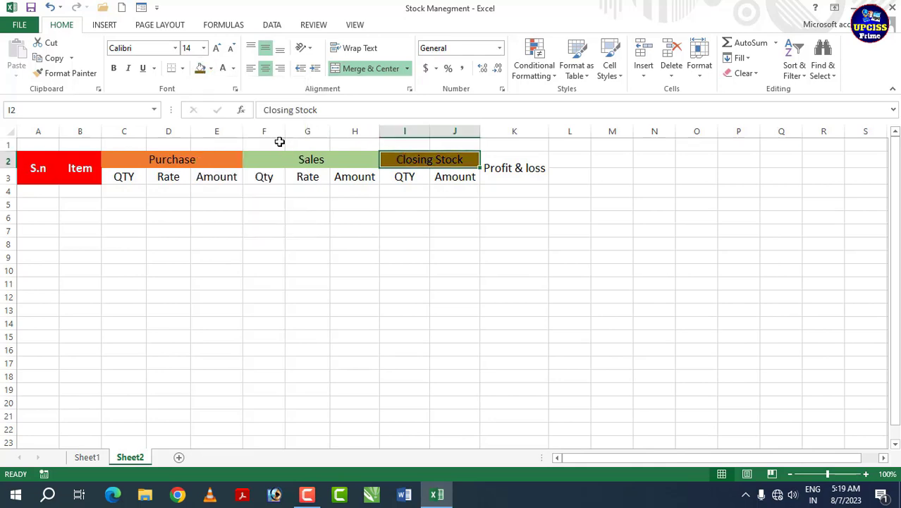
# Fill the Profit & loss heading with standard red and make its text white.
pyautogui.click(513, 166)
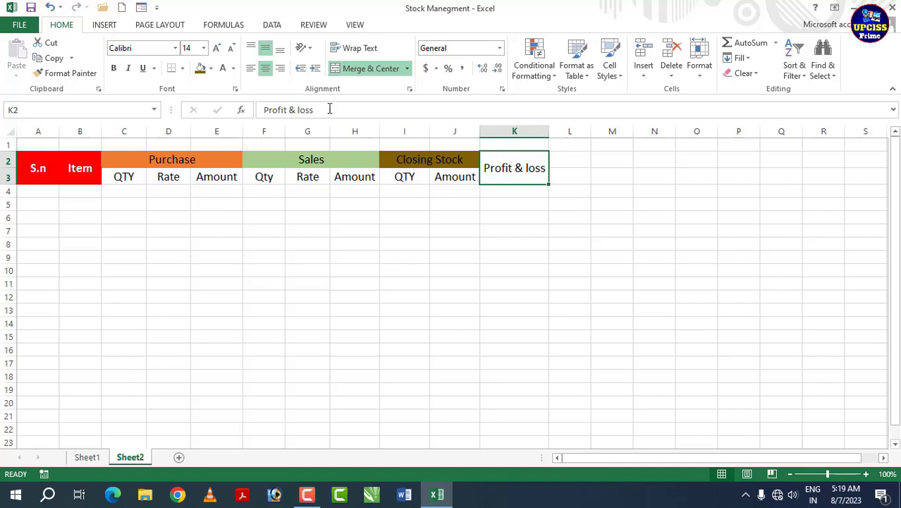
pyautogui.click(212, 69)
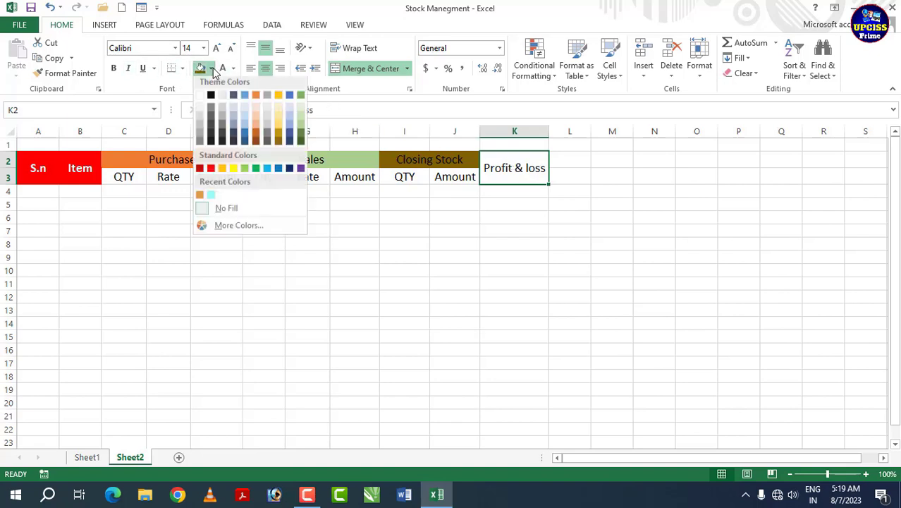
pyautogui.click(211, 168)
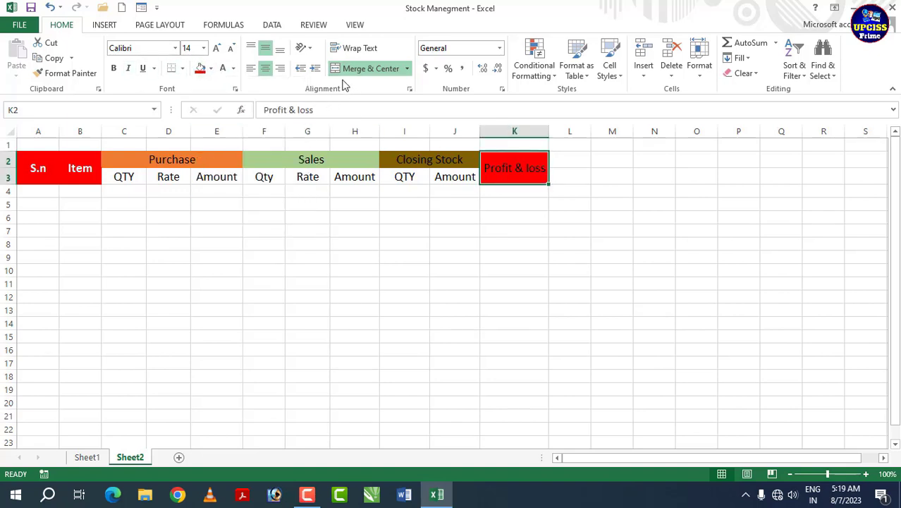
pyautogui.click(223, 69)
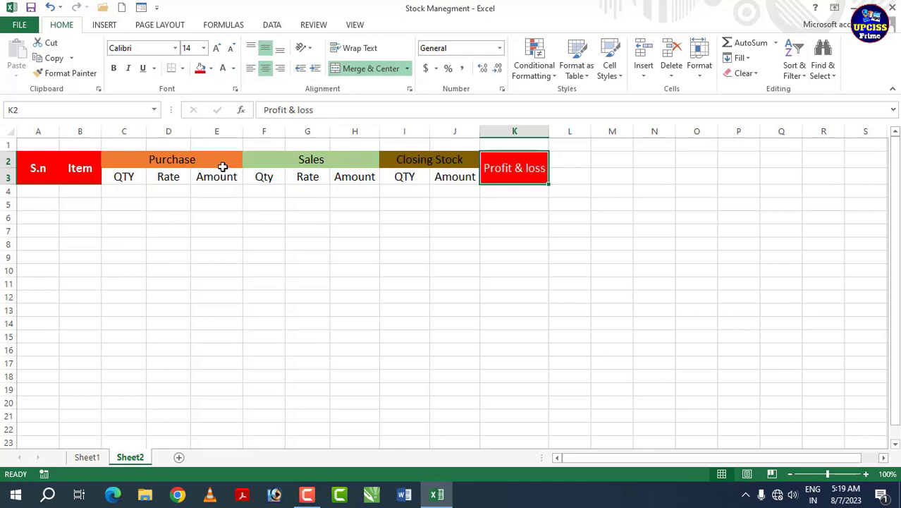
# Fill the QTY, Rate and Amount subheadings under Purchase with standard green and make them bold.
pyautogui.moveTo(126, 179); pyautogui.dragTo(222, 179)
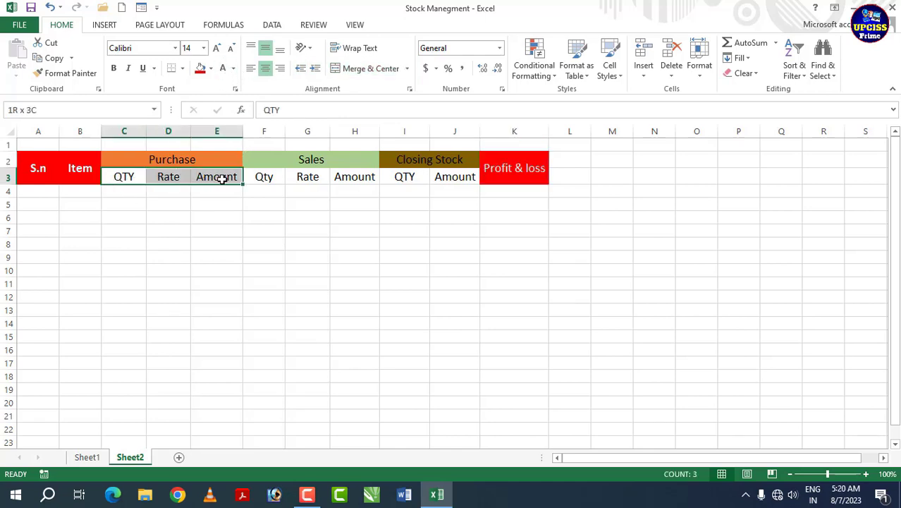
pyautogui.click(210, 68)
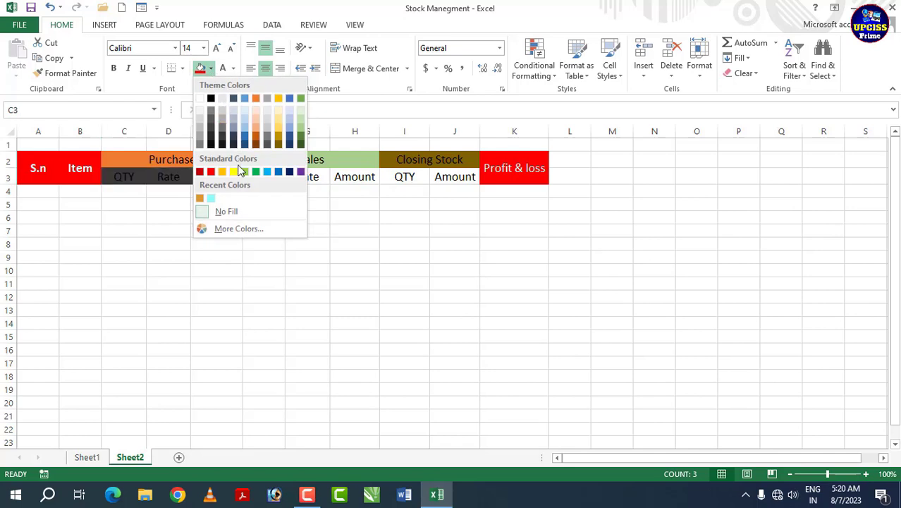
pyautogui.click(256, 171)
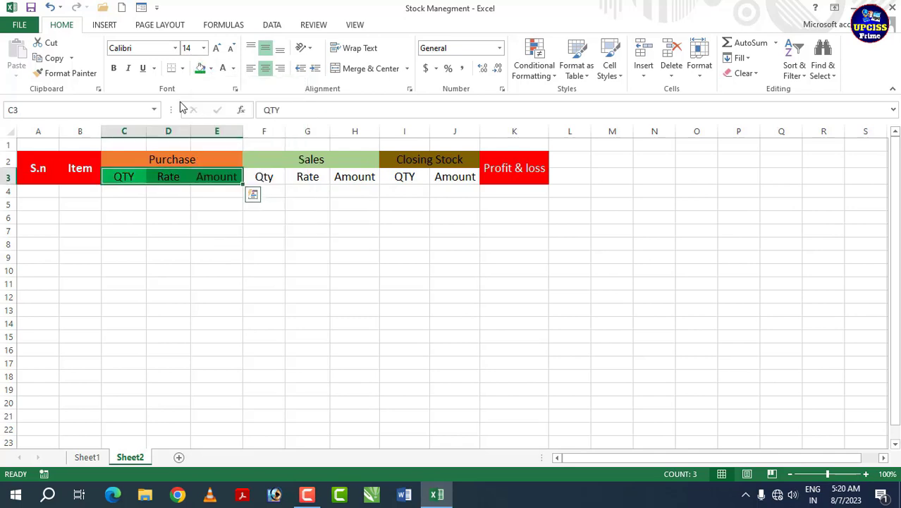
pyautogui.click(114, 69)
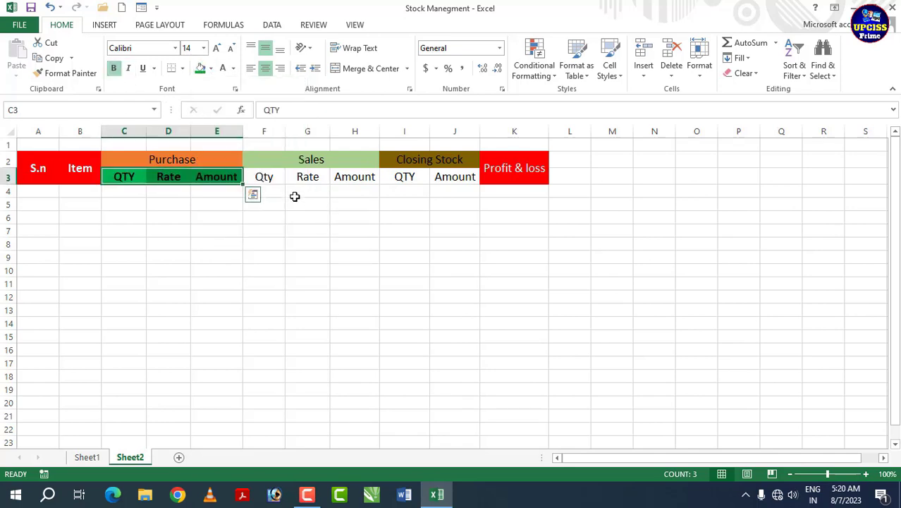
# Fill the Qty, Rate and Amount subheadings under Sales with theme blue and make them bold.
pyautogui.moveTo(264, 177); pyautogui.dragTo(354, 177)
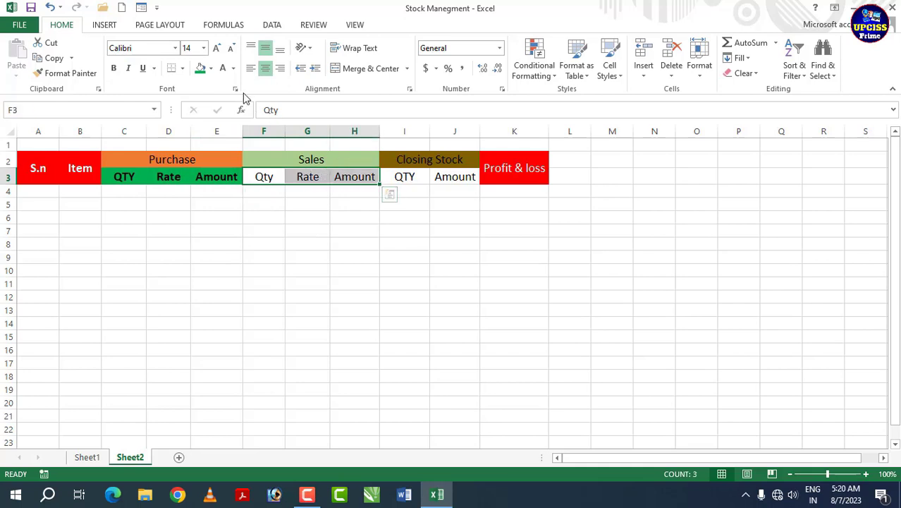
pyautogui.click(211, 68)
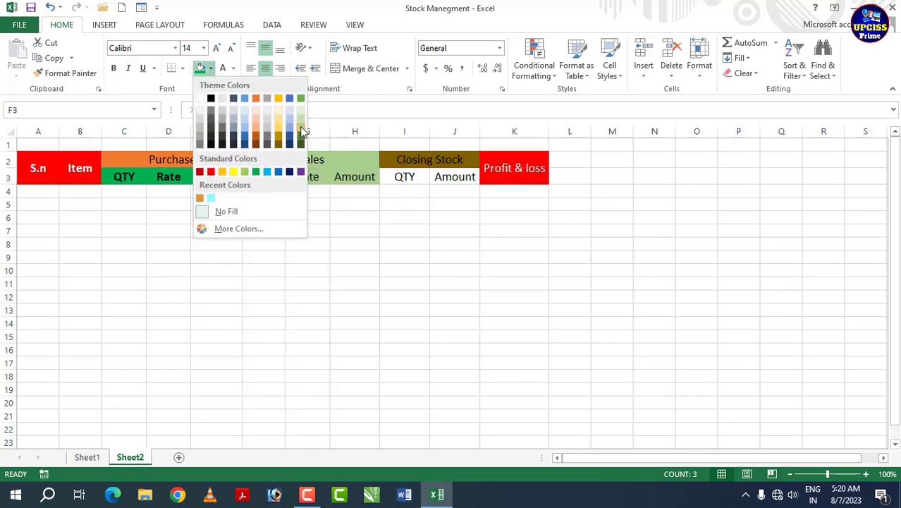
pyautogui.click(290, 101)
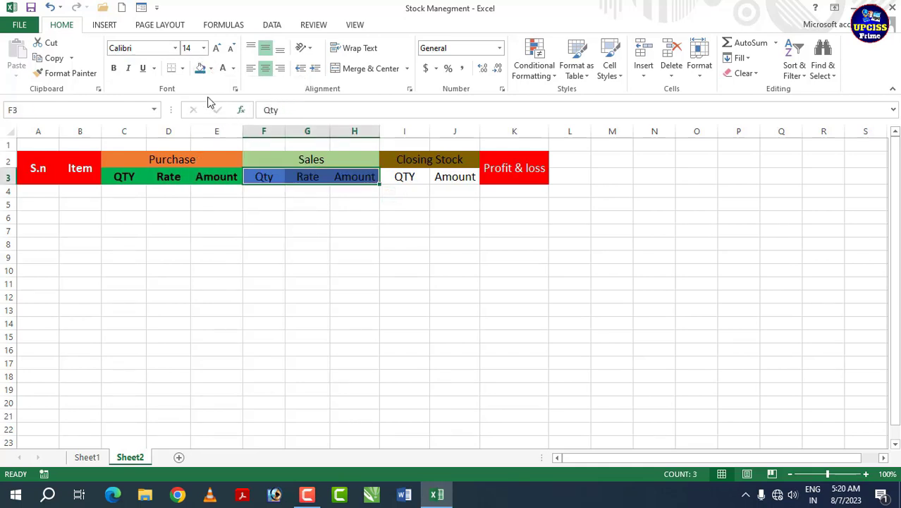
pyautogui.click(114, 69)
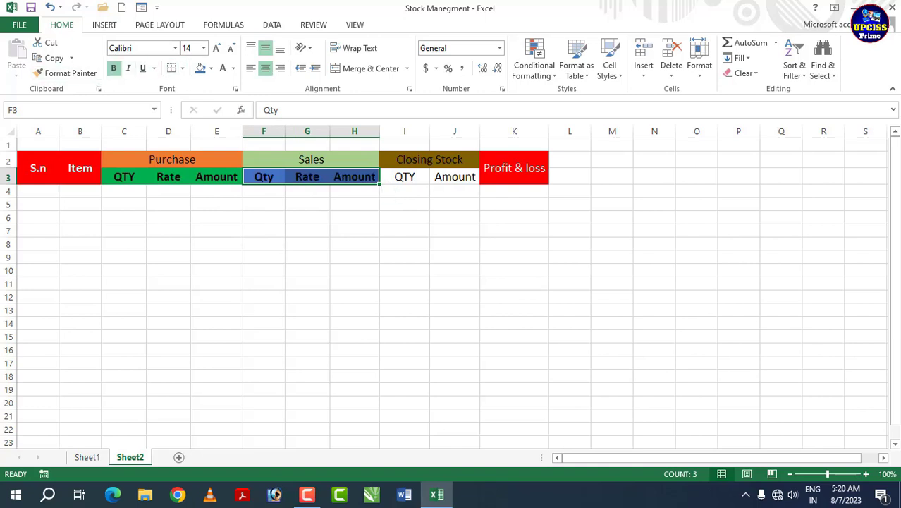
# Format the QTY and Amount subheadings under Closing Stock with a dark gray fill and bold white text.
pyautogui.moveTo(402, 177); pyautogui.dragTo(455, 176)
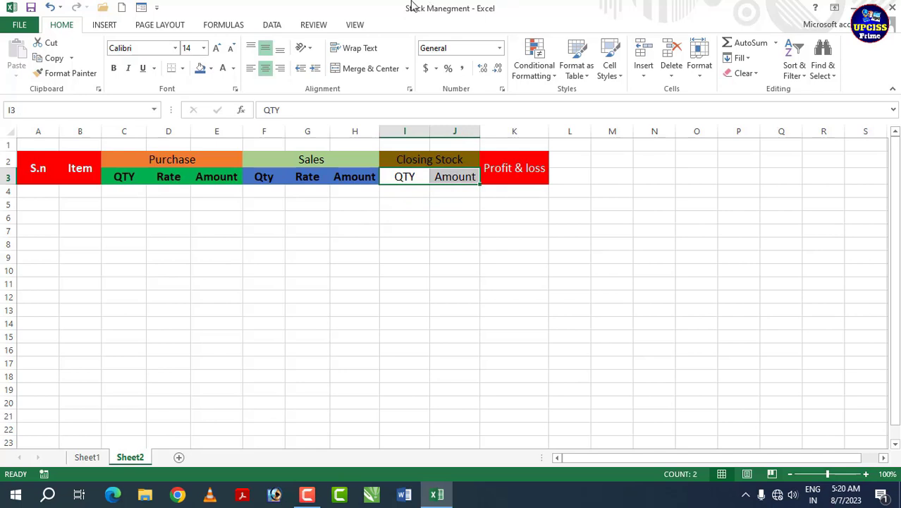
pyautogui.click(211, 69)
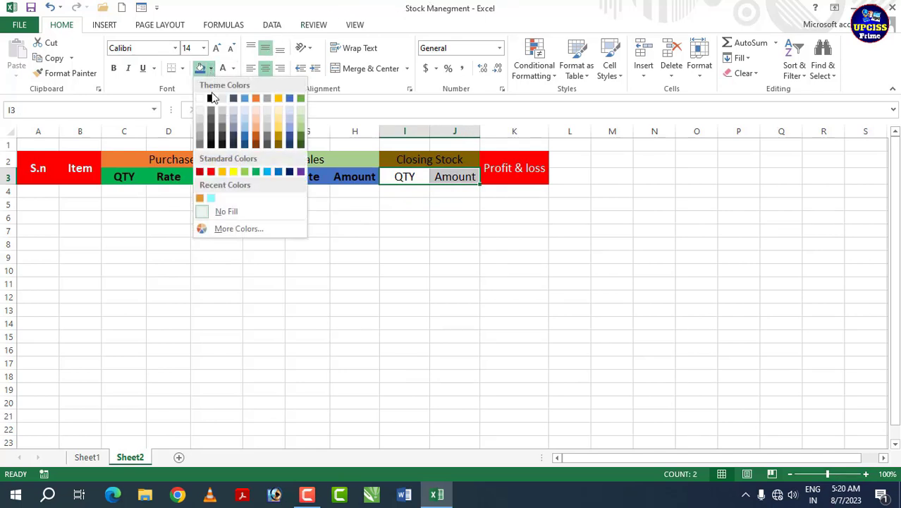
pyautogui.click(212, 131)
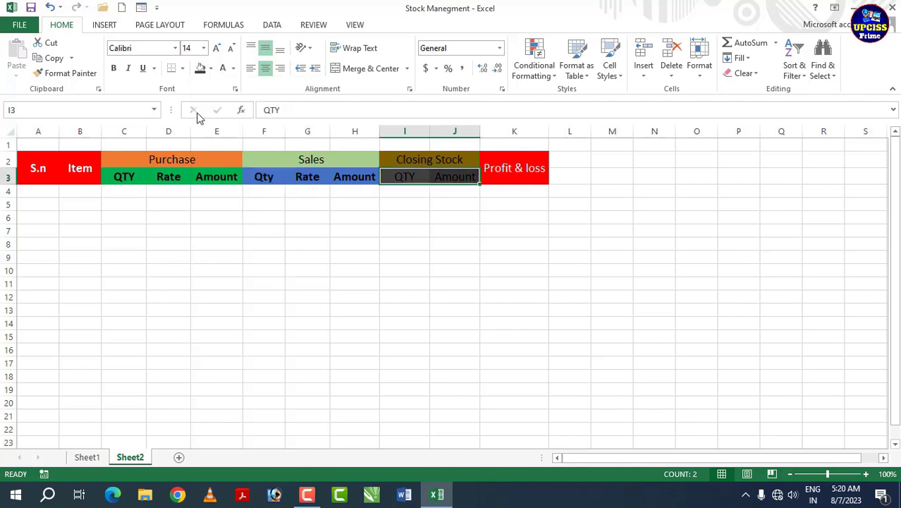
pyautogui.click(223, 69)
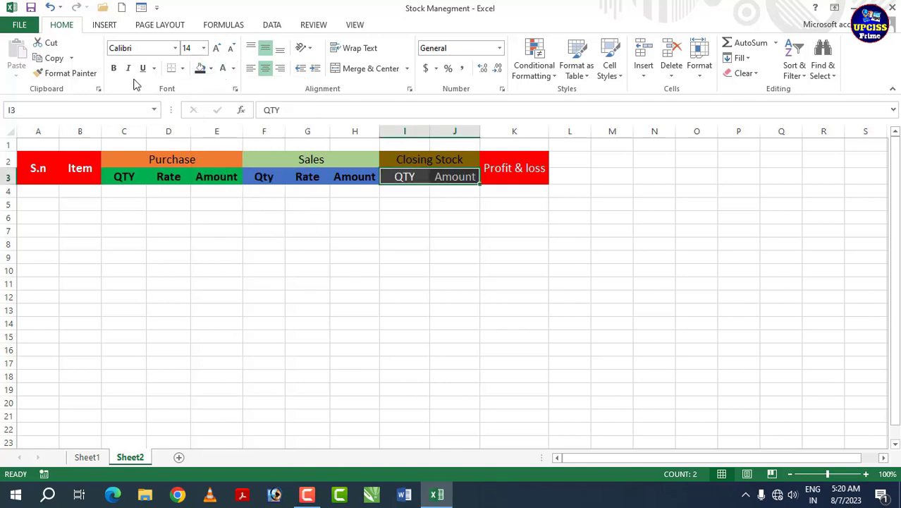
pyautogui.click(113, 68)
pyautogui.click(199, 218)
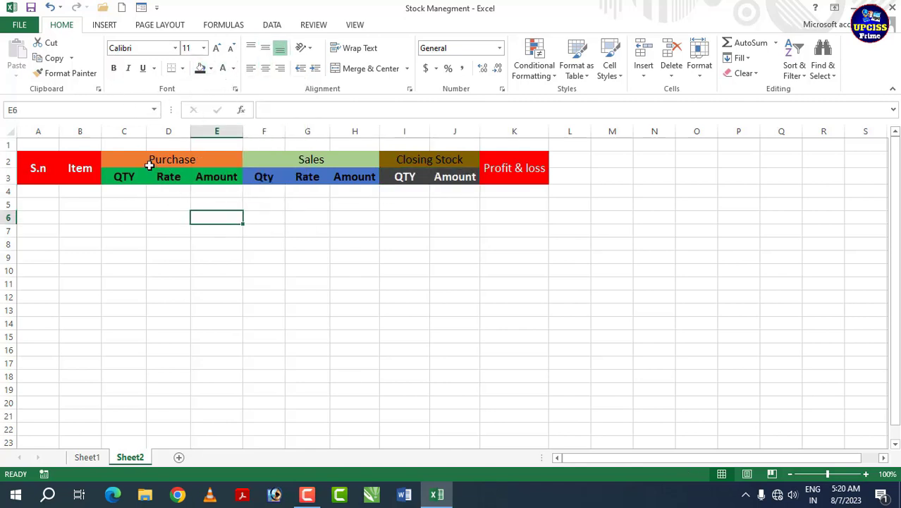
# Make the Purchase, Sales, Closing Stock and Profit & loss headings bold.
pyautogui.moveTo(150, 164); pyautogui.dragTo(429, 157)
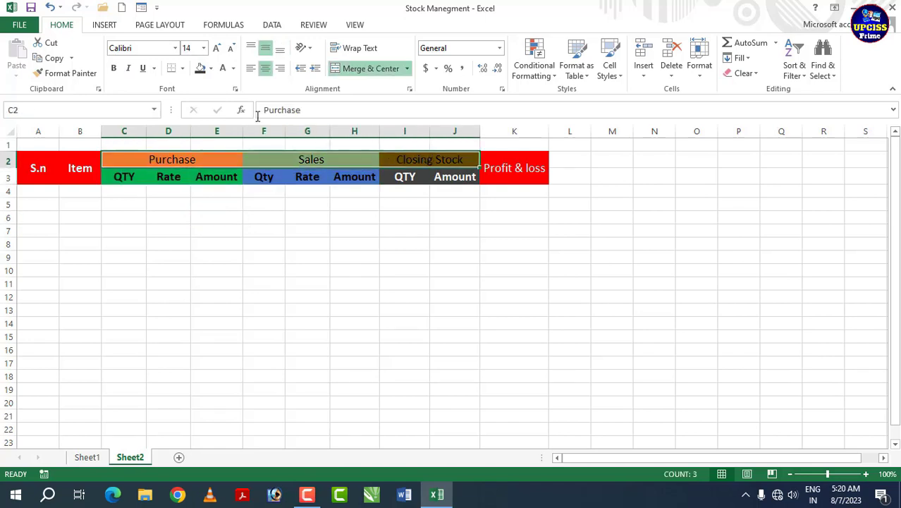
pyautogui.click(113, 70)
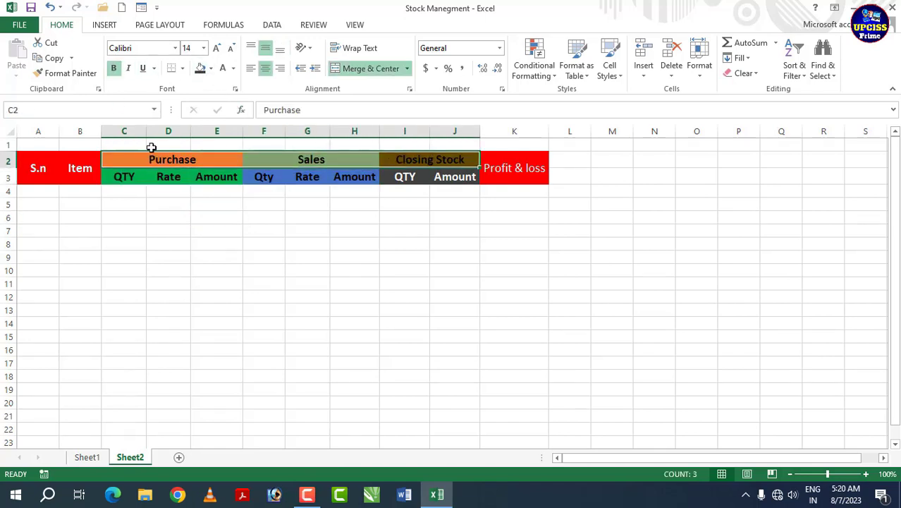
pyautogui.click(511, 162)
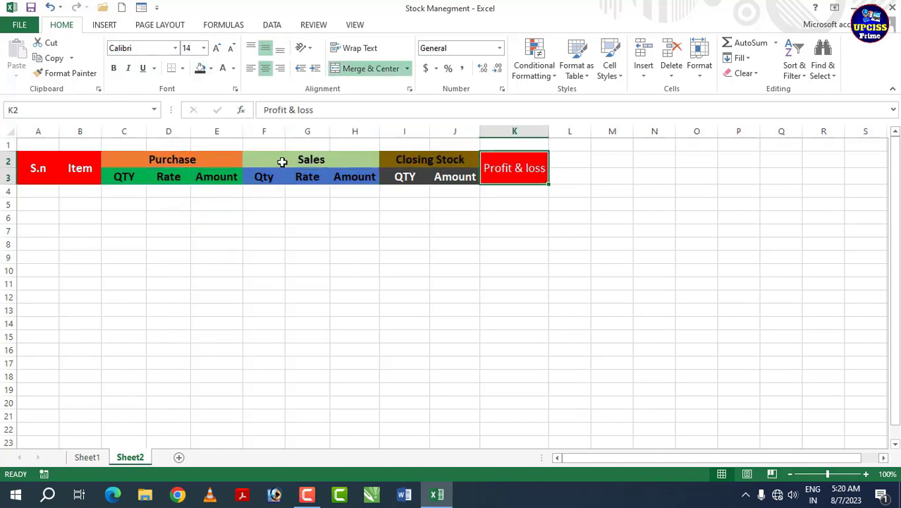
pyautogui.click(112, 70)
pyautogui.click(306, 219)
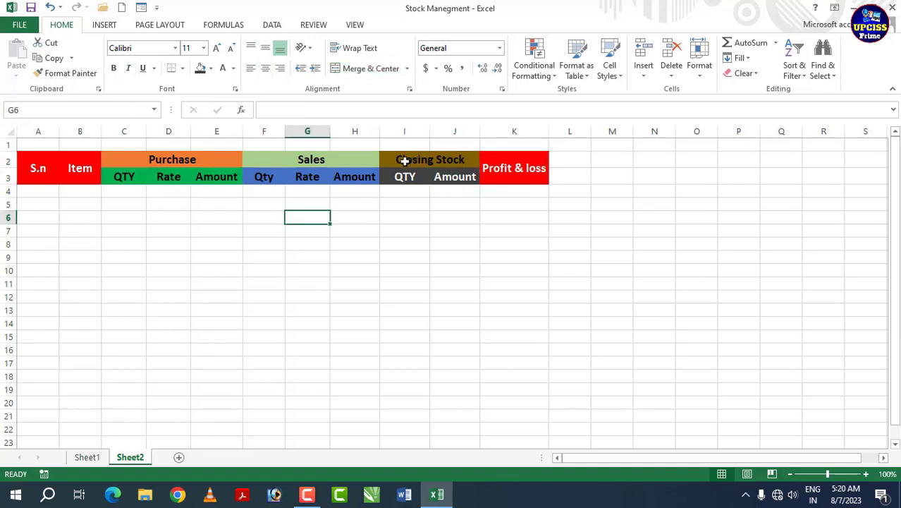
# Merge and center A1:K1 above the headings and make row 1 about three times as tall.
pyautogui.moveTo(46, 145); pyautogui.dragTo(519, 140)
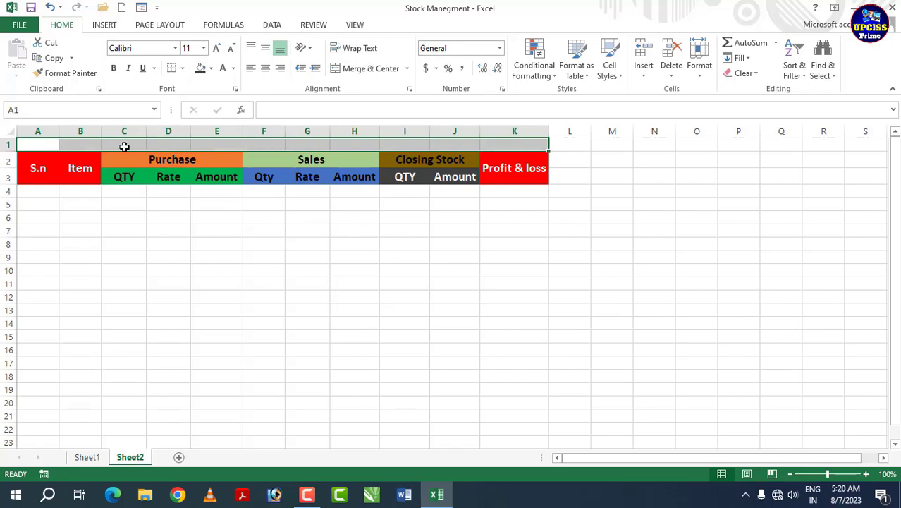
pyautogui.click(368, 73)
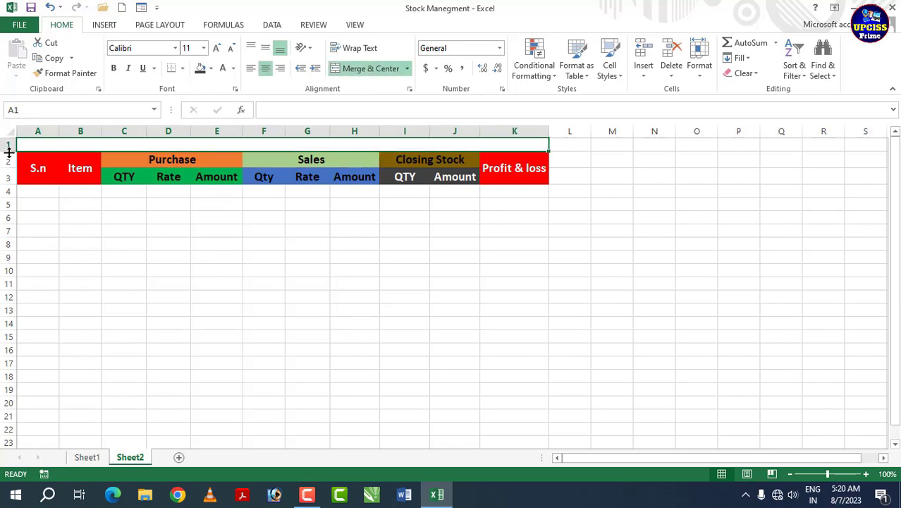
pyautogui.moveTo(9, 152); pyautogui.dragTo(7, 178)
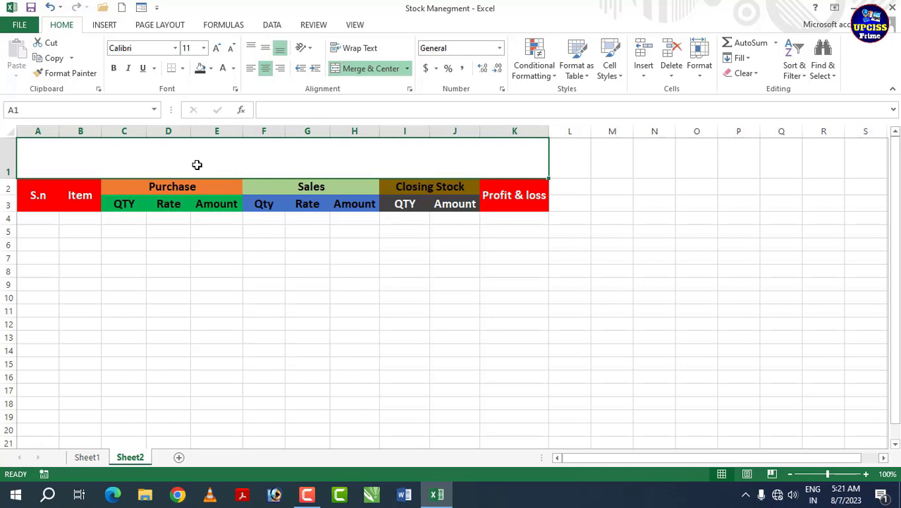
# Enter the title "Stock Management of 2023" in the merged cell A1.
pyautogui.write('Stock ')
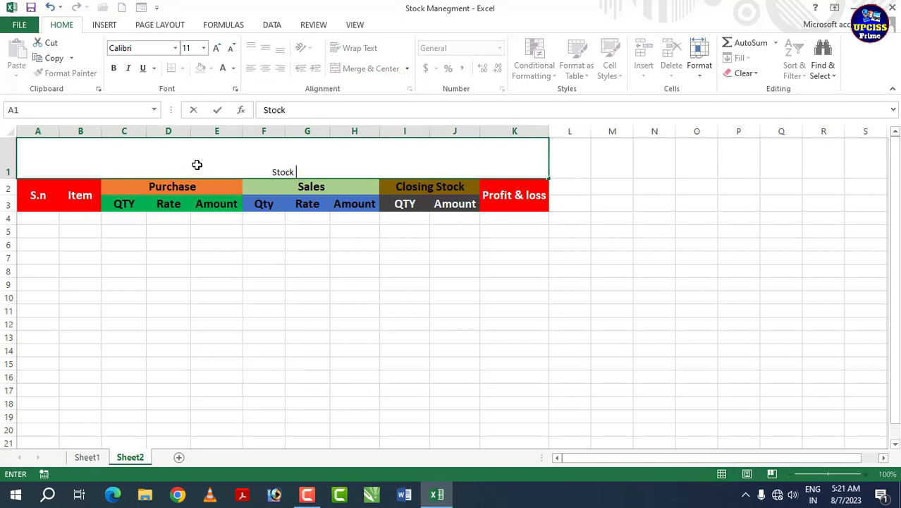
pyautogui.write('Management of 2023')
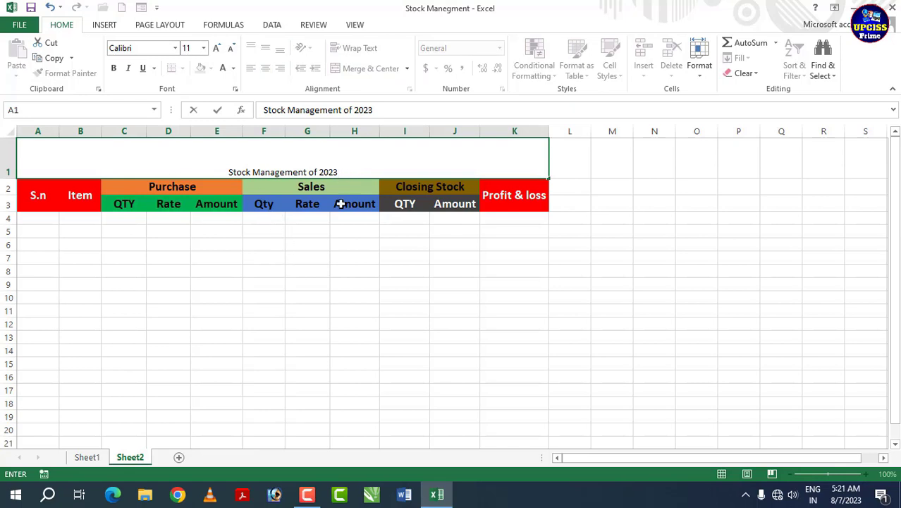
pyautogui.click(339, 240)
# Middle-align the title in row 1 vertically and set it to bold at font size 36.
pyautogui.click(323, 160)
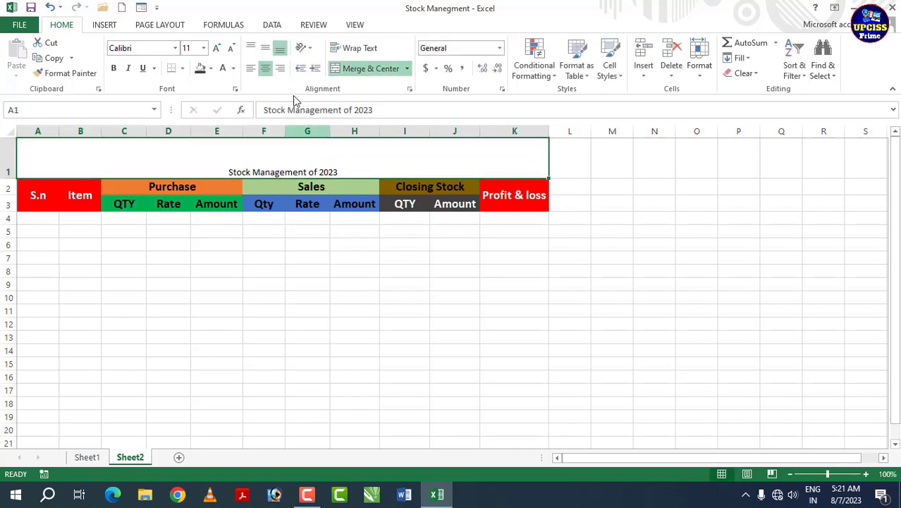
pyautogui.click(266, 47)
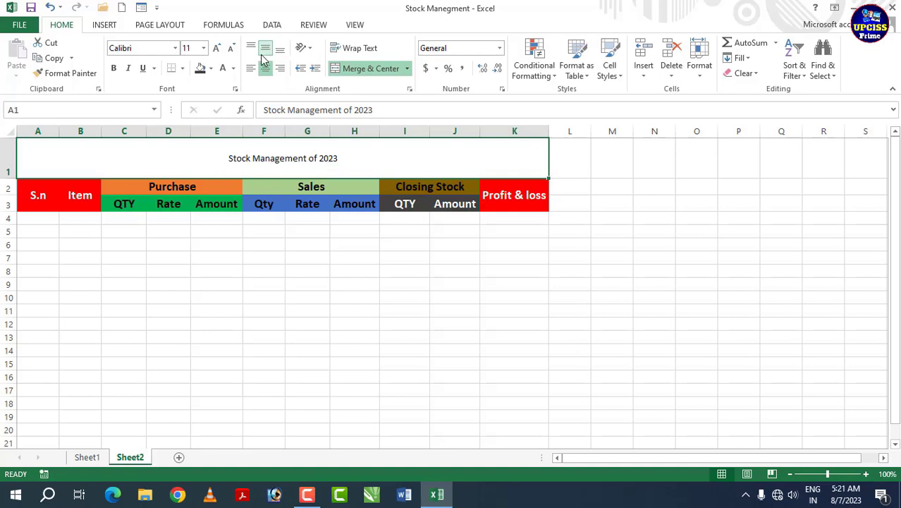
pyautogui.click(217, 47)
pyautogui.click(217, 47)
pyautogui.click(217, 47)
pyautogui.click(218, 48)
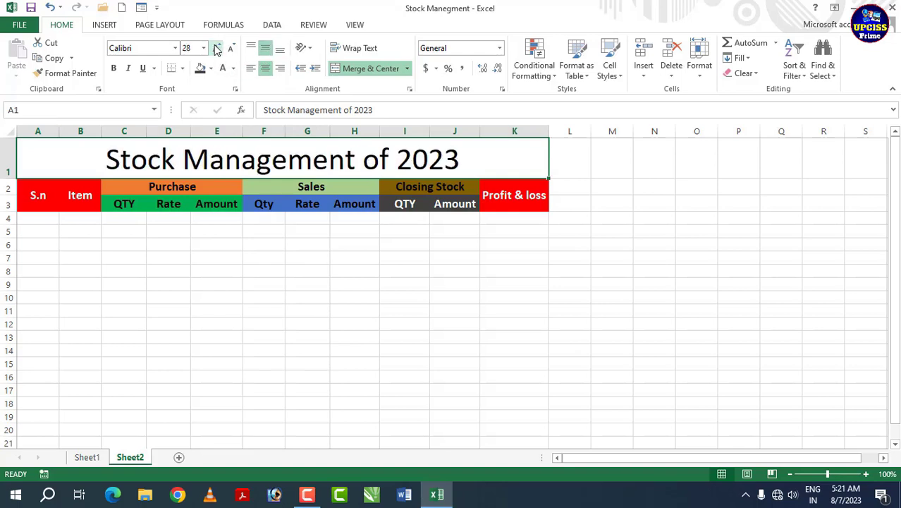
pyautogui.click(114, 68)
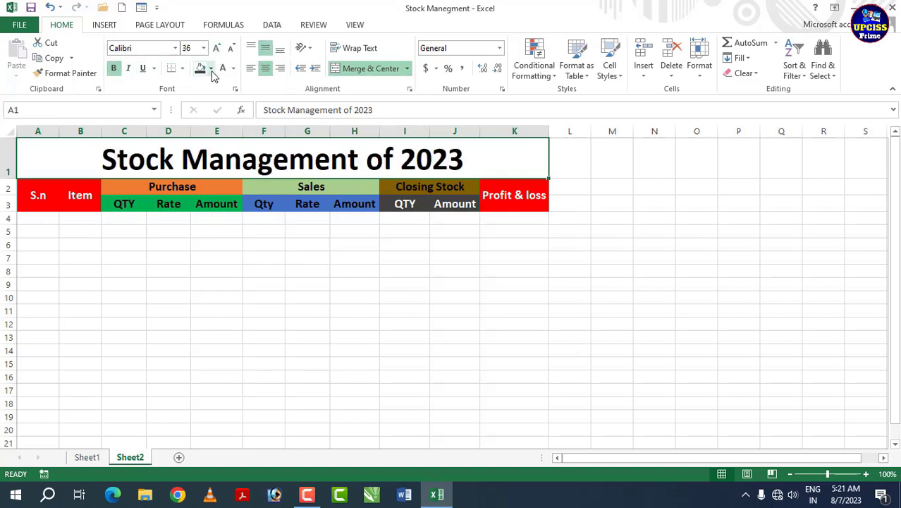
# Fill the title row with standard dark blue and make the title text white.
pyautogui.click(211, 69)
pyautogui.click(293, 172)
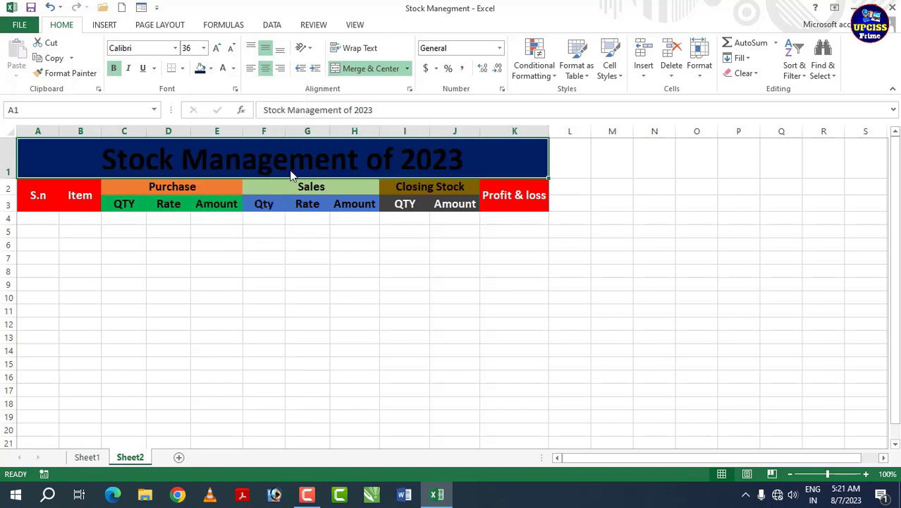
pyautogui.click(223, 68)
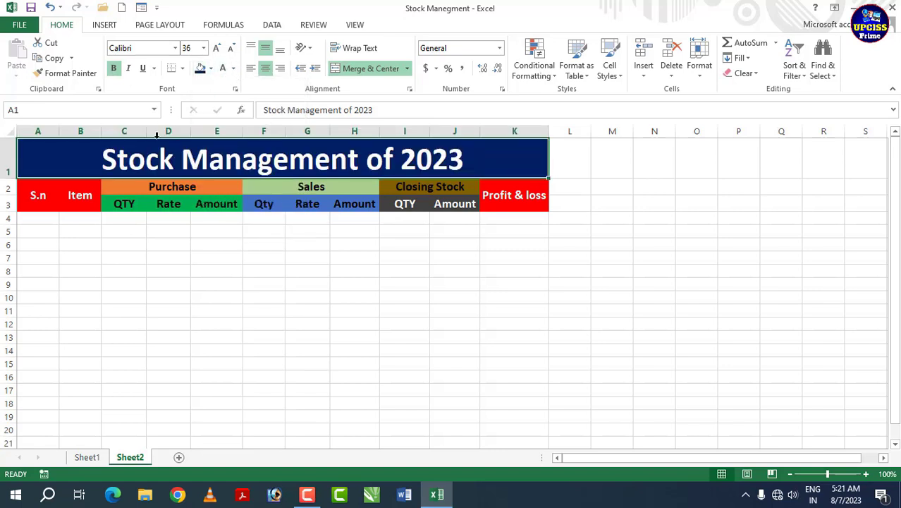
pyautogui.click(292, 279)
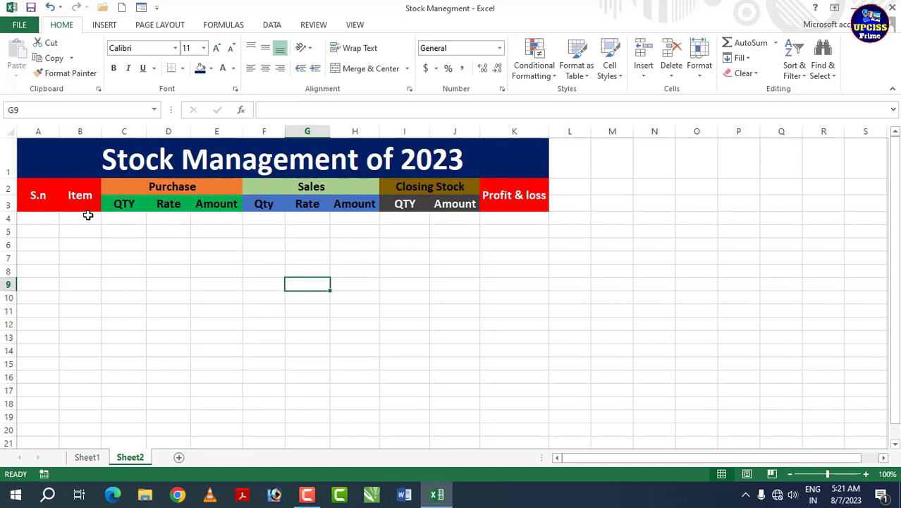
# Enter the serial numbers 1 and 2 in A4 and A5 under S.n.
pyautogui.click(31, 215)
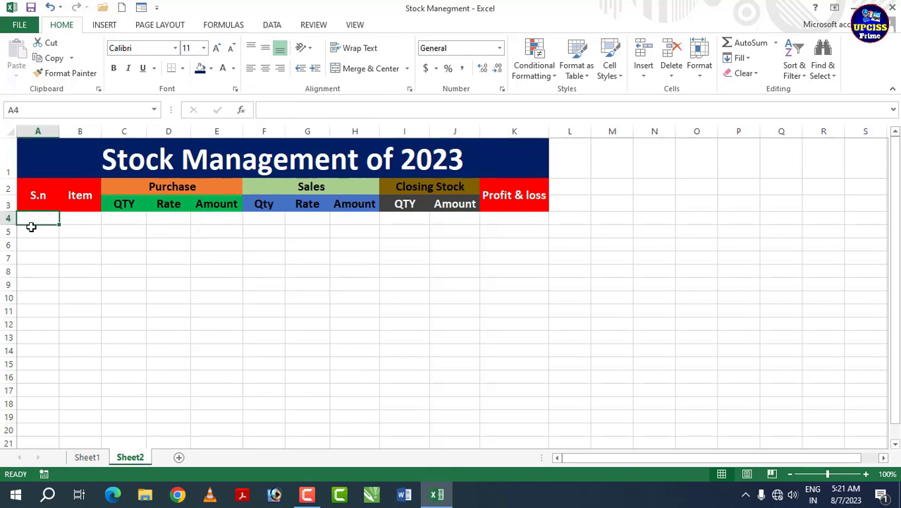
pyautogui.write('1')
pyautogui.press('Return')
pyautogui.write('2')
pyautogui.press('Return')
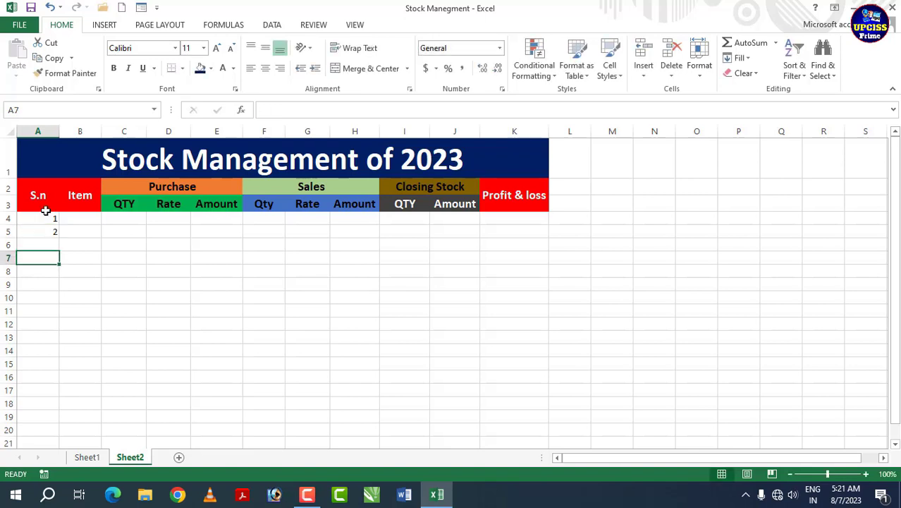
# Extend the serial number series from A4:A5 down to 8 in A11 and center the numbers horizontally.
pyautogui.moveTo(44, 215); pyautogui.dragTo(62, 316)
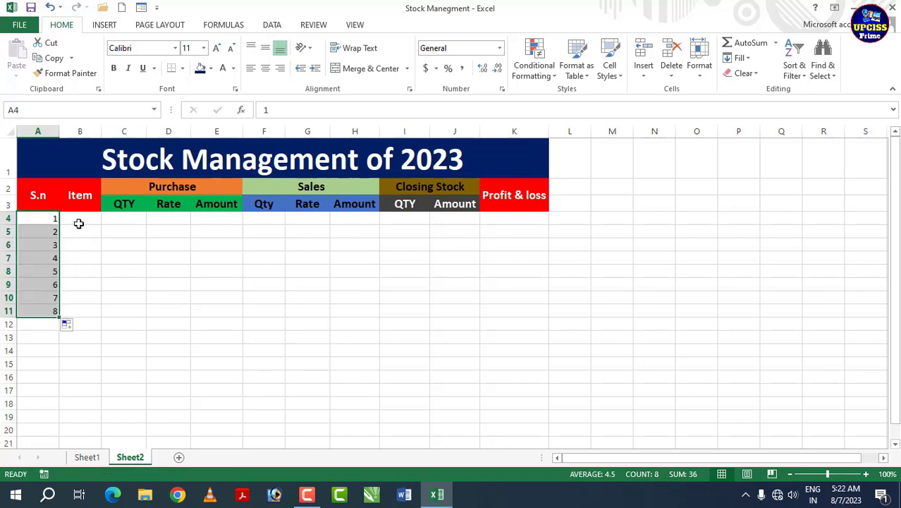
pyautogui.click(266, 68)
pyautogui.click(125, 258)
# Widen the Item column slightly and enter "Moniter" as the first item in B4.
pyautogui.click(81, 218)
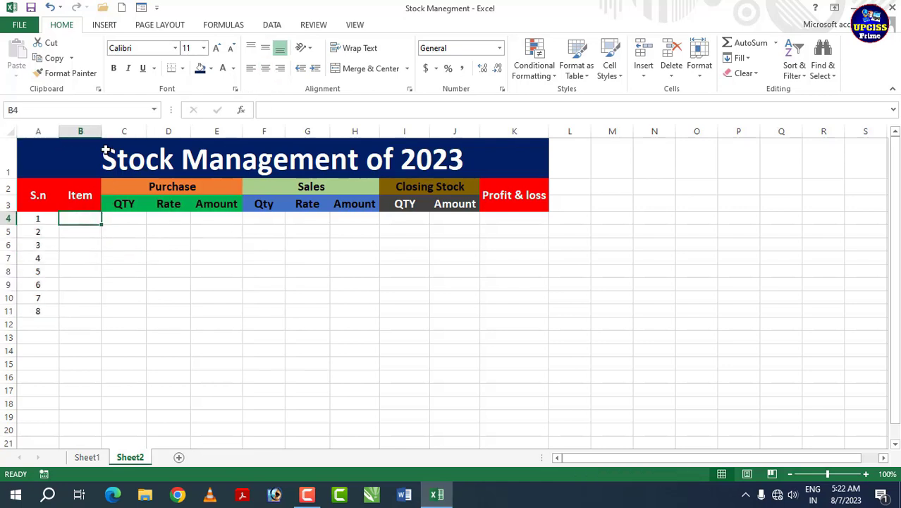
pyautogui.moveTo(103, 130); pyautogui.dragTo(111, 131)
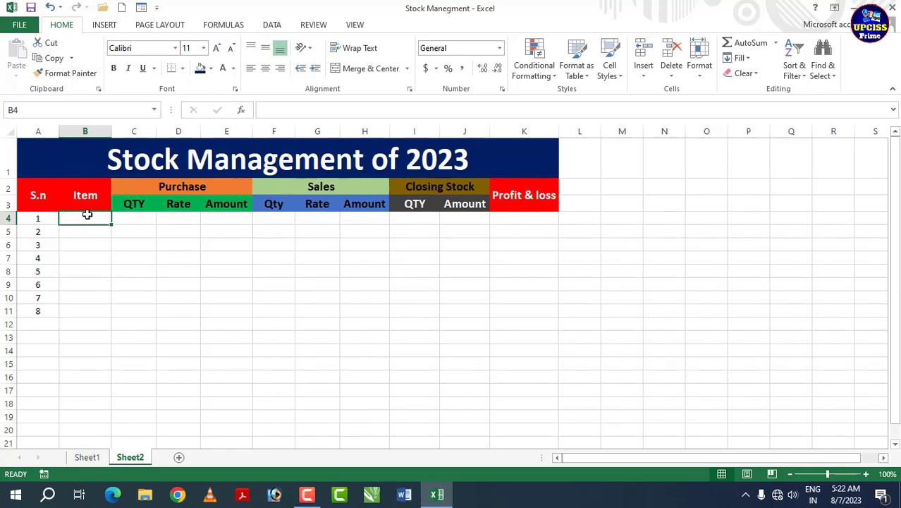
pyautogui.write('Moniter')
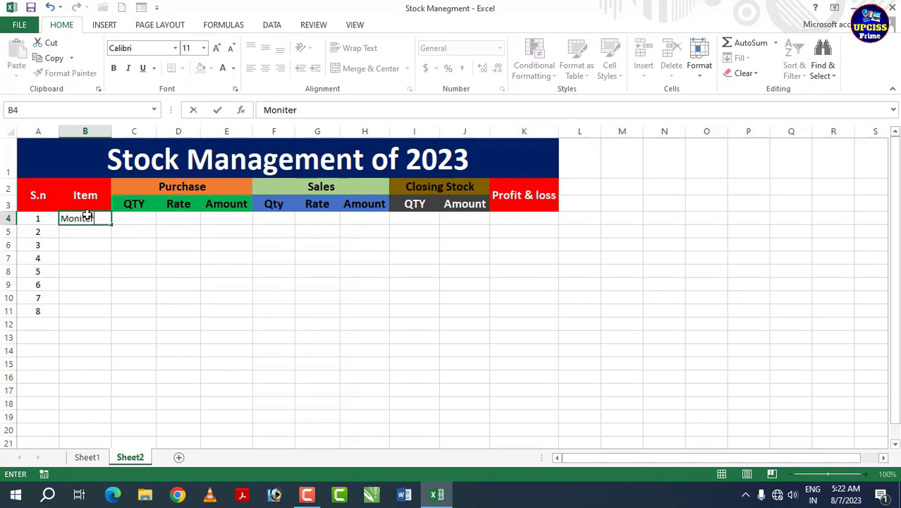
pyautogui.click(87, 216)
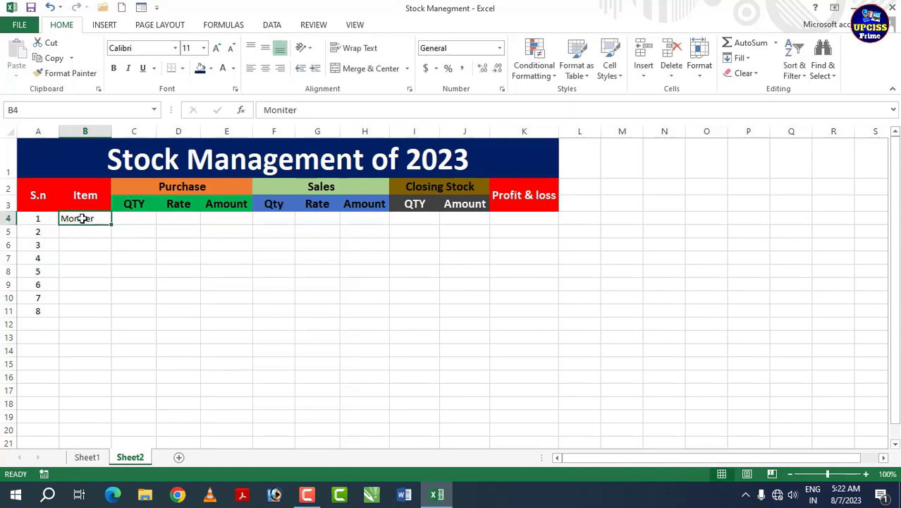
# Enter the Moniter purchase quantity 150 in C4 and the purchase rate 2500 in D4.
pyautogui.click(137, 218)
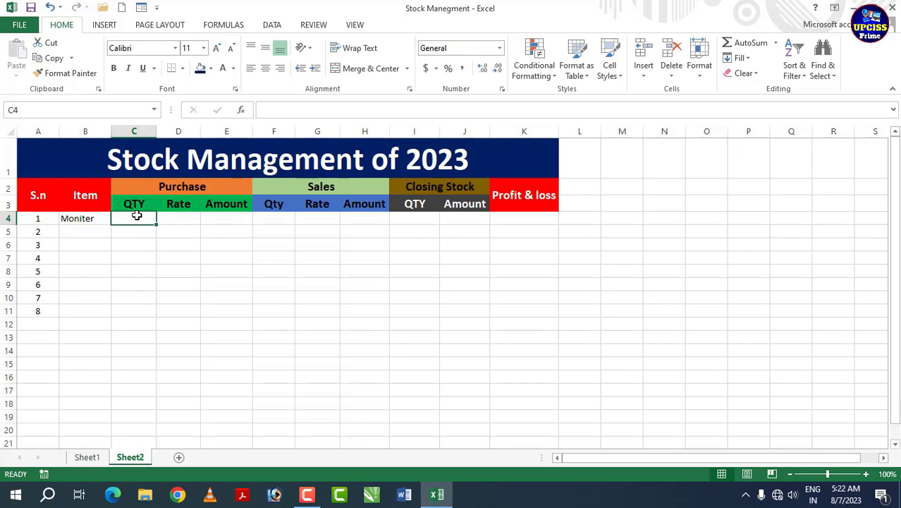
pyautogui.write('150')
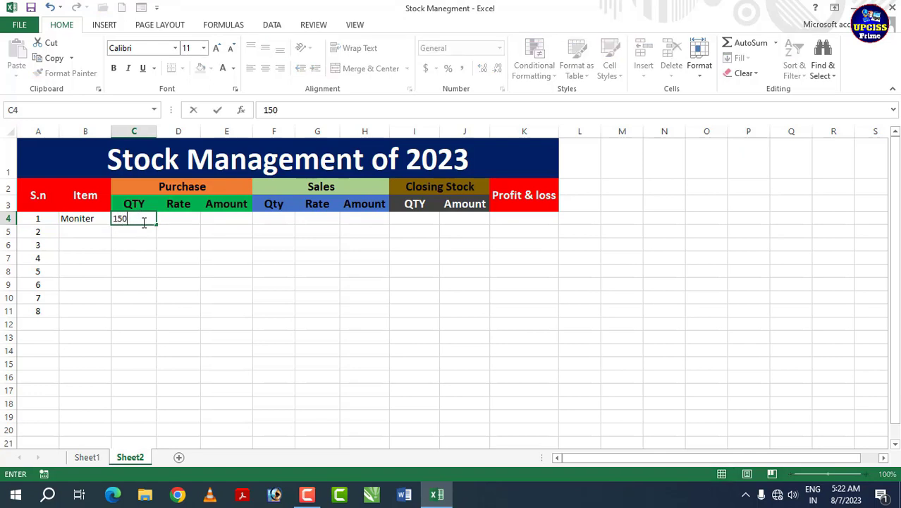
pyautogui.click(173, 221)
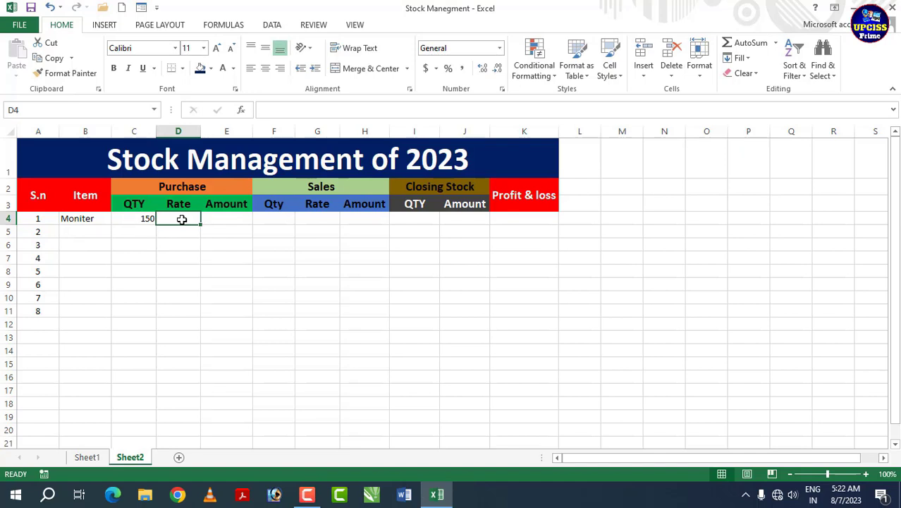
pyautogui.write('2500')
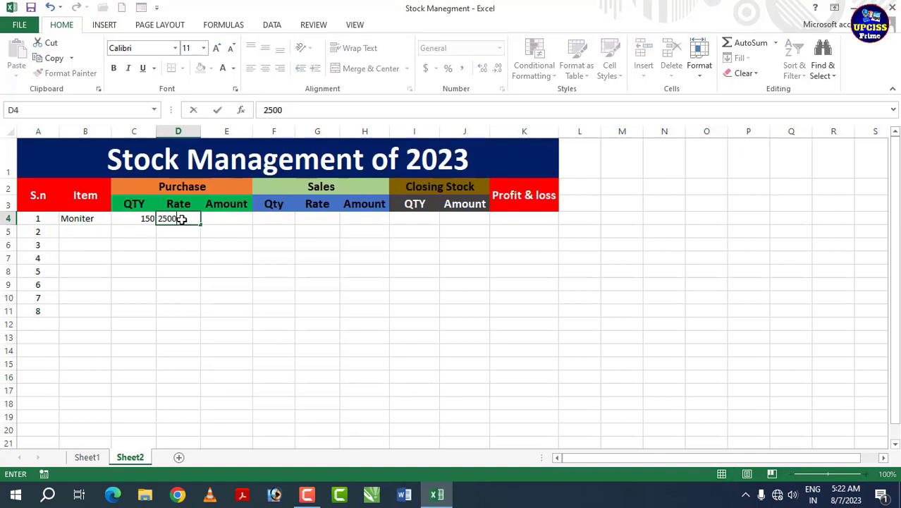
# Calculate the Moniter purchase amount in E4 with the formula =C4*D4.
pyautogui.click(240, 215)
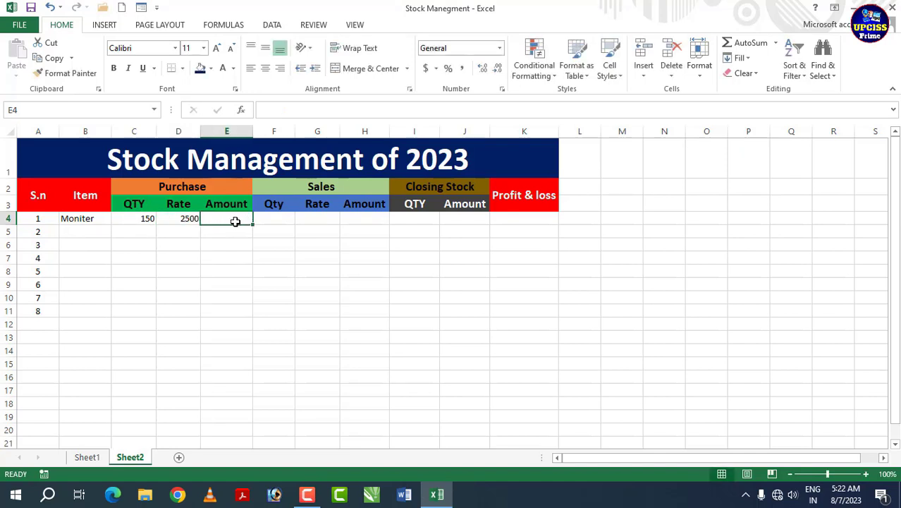
pyautogui.write('=')
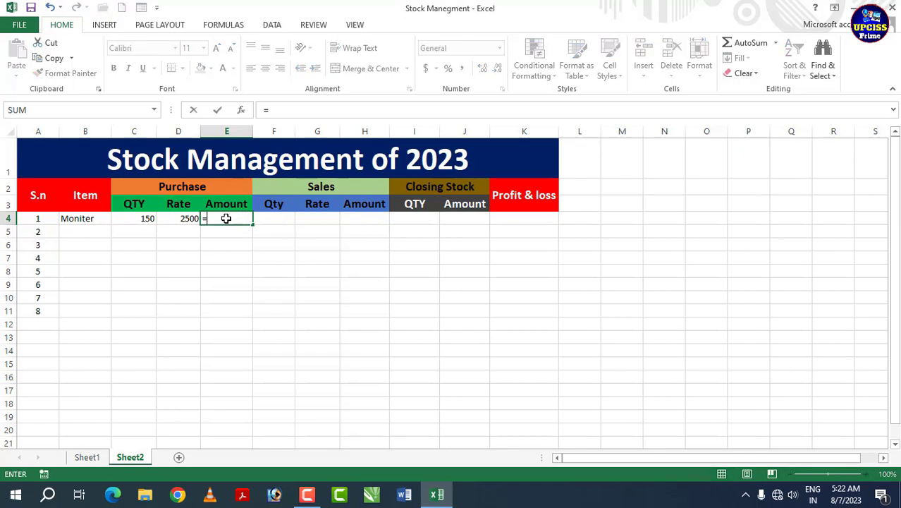
pyautogui.click(144, 220)
pyautogui.write('*')
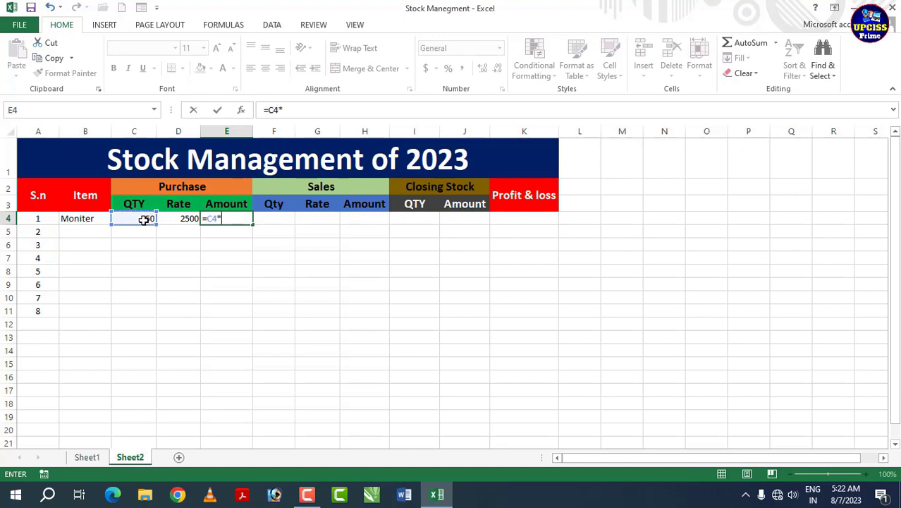
pyautogui.click(180, 219)
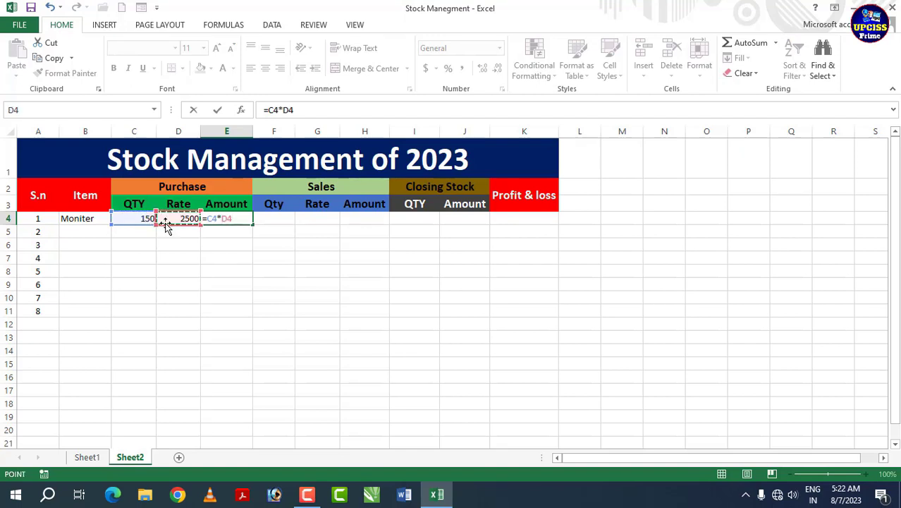
pyautogui.press('Return')
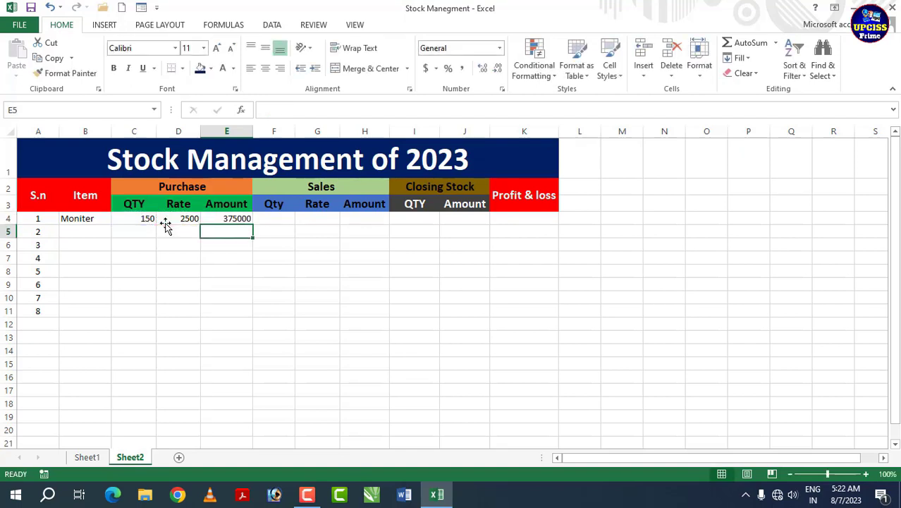
# Enter the Moniter sales quantity 80 in F4 and the sales rate 5000 in G4.
pyautogui.click(272, 218)
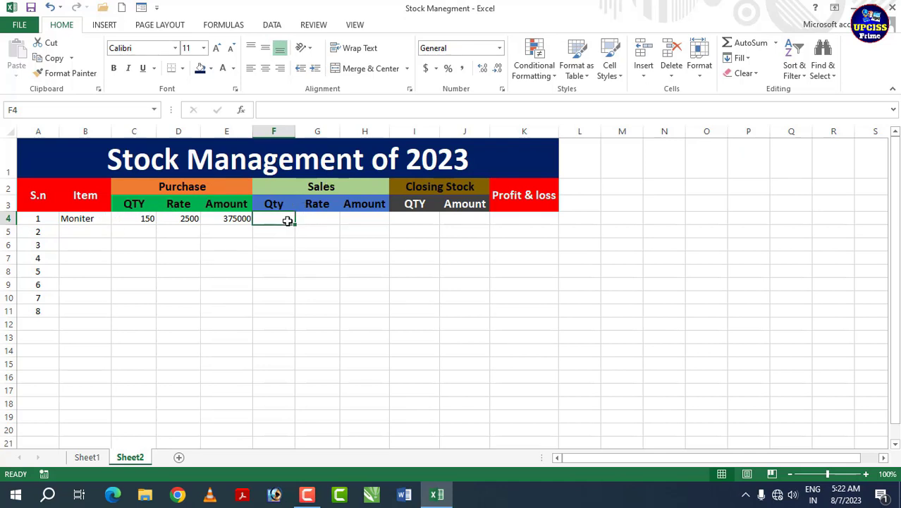
pyautogui.write('80')
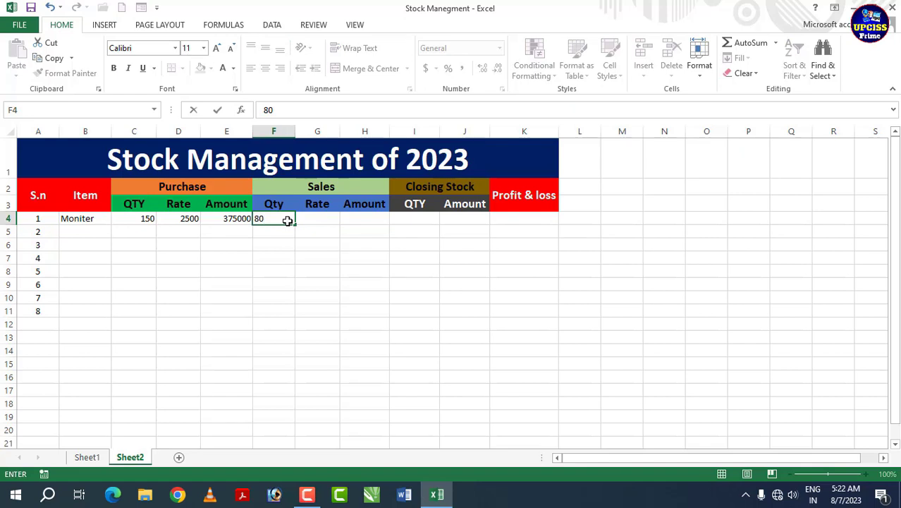
pyautogui.click(318, 220)
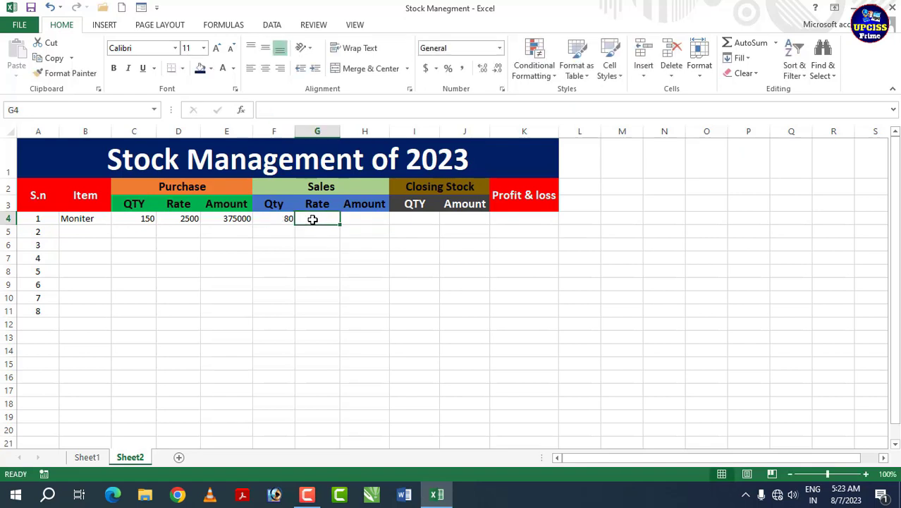
pyautogui.write('500')
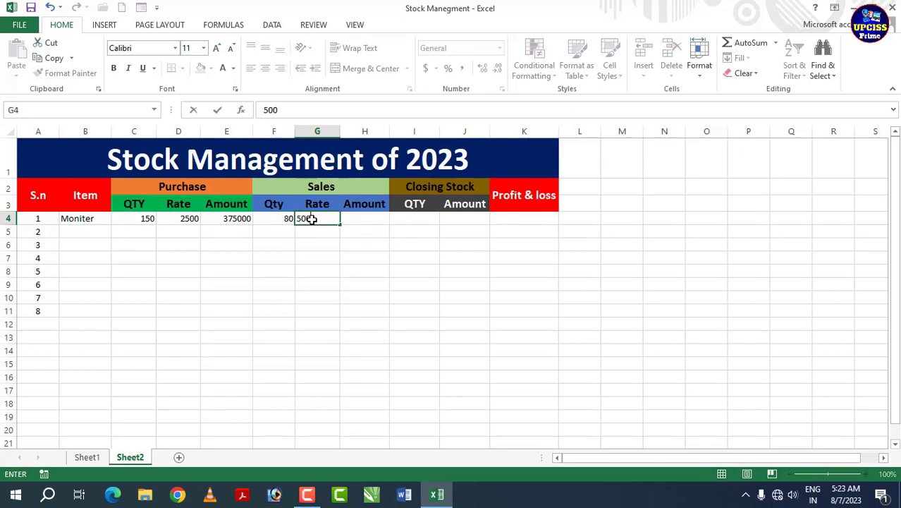
pyautogui.write('0')
# Calculate the Moniter sales amount in H4 with the formula =F4*G4.
pyautogui.click(358, 220)
pyautogui.write('=')
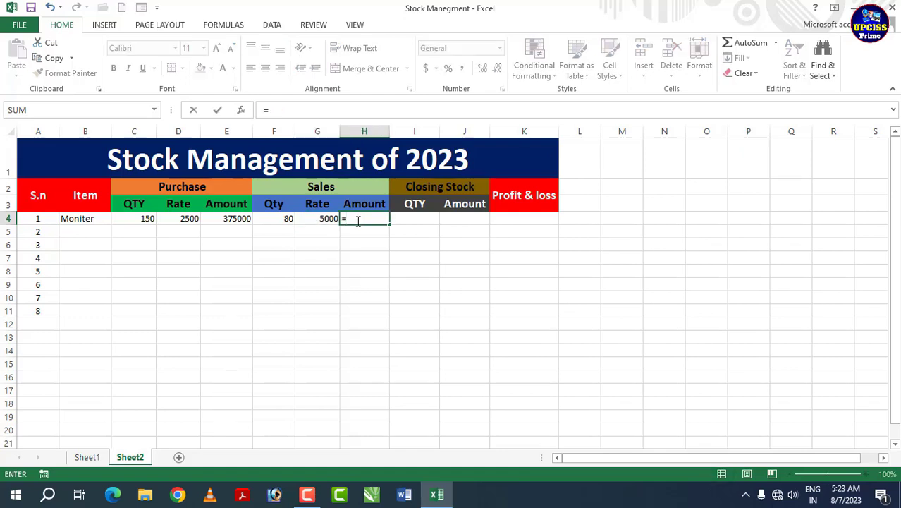
pyautogui.click(281, 221)
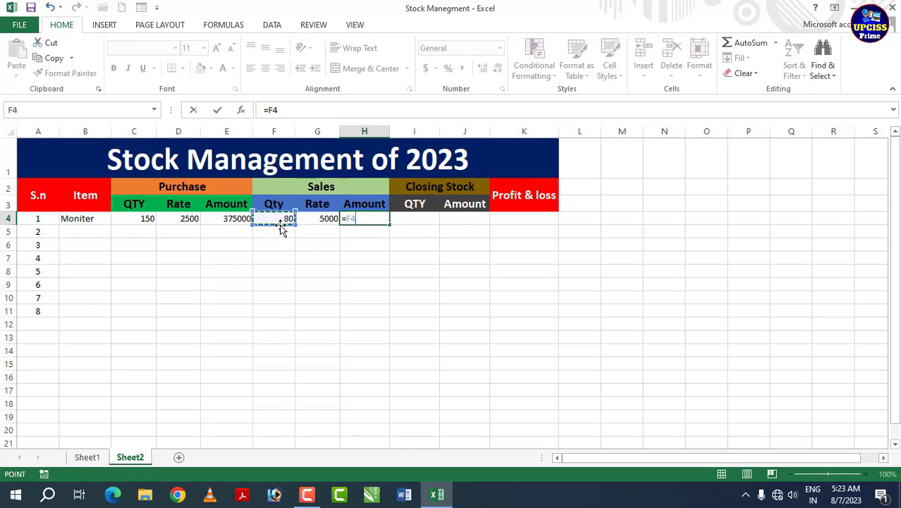
pyautogui.write('*')
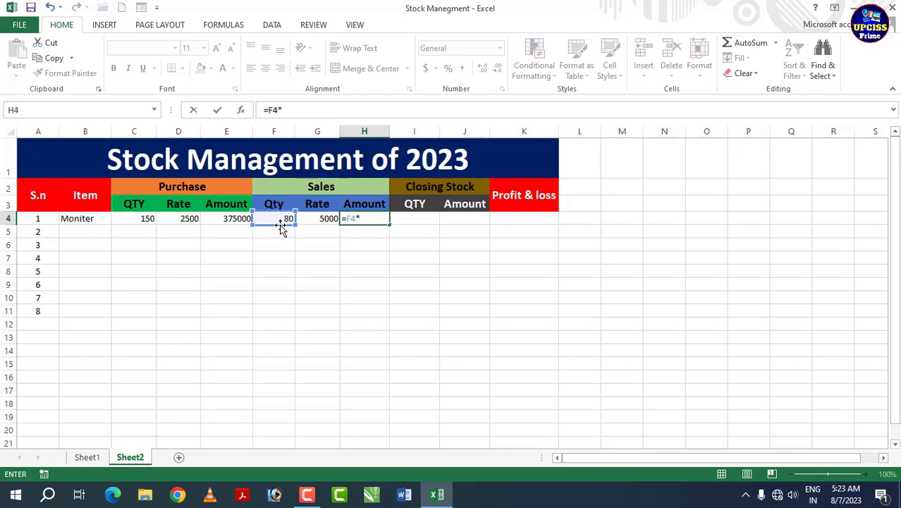
pyautogui.click(319, 215)
pyautogui.press('Return')
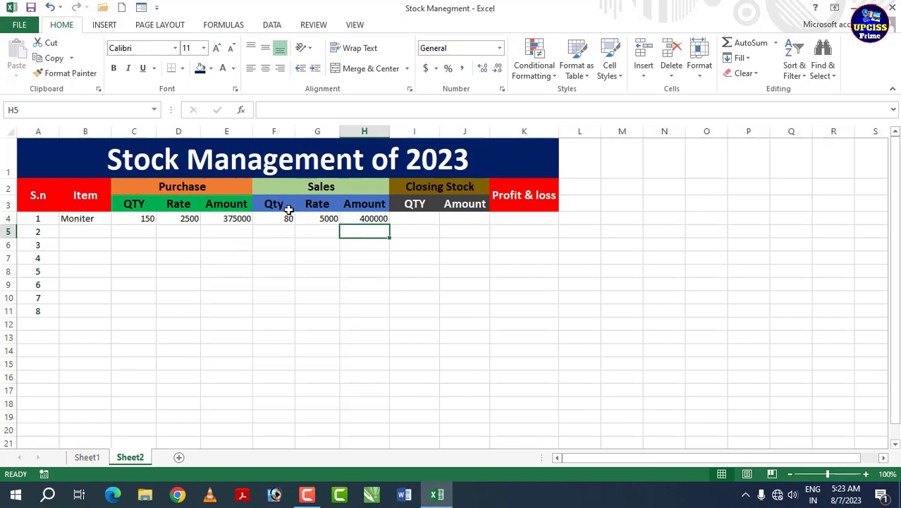
# Calculate the closing stock quantity in I4 by subtracting sales from purchases with =C4-F4.
pyautogui.click(414, 218)
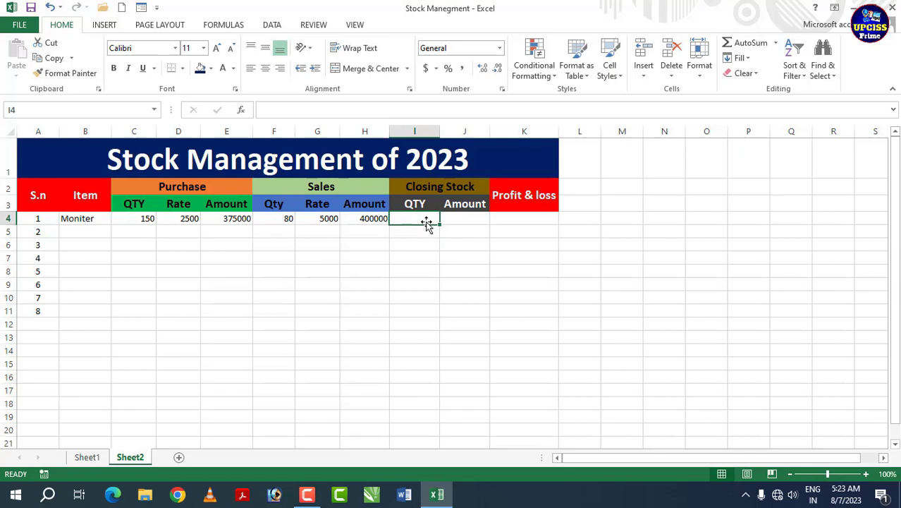
pyautogui.write('=')
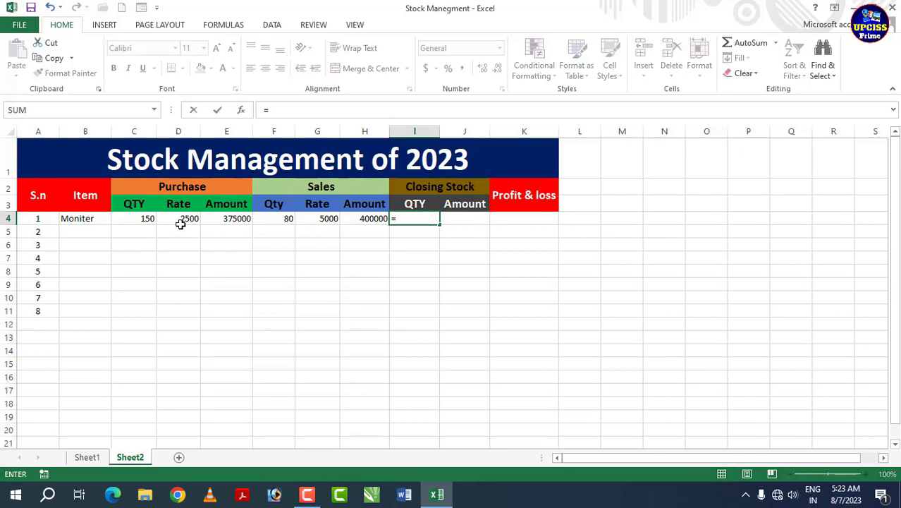
pyautogui.click(146, 220)
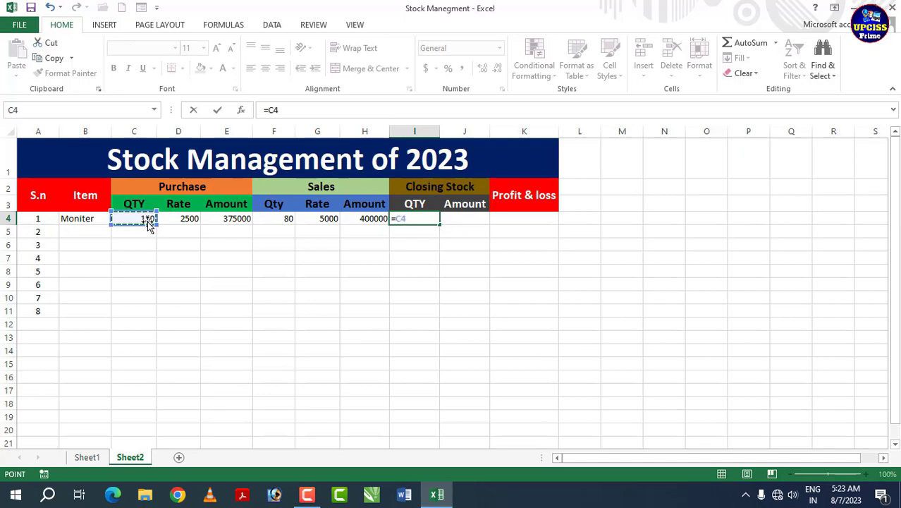
pyautogui.write('-')
pyautogui.click(279, 219)
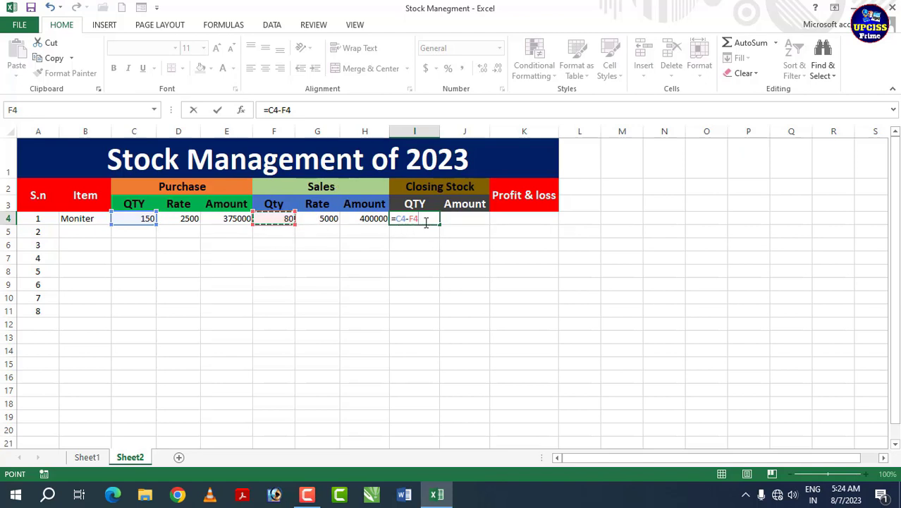
pyautogui.press('Return')
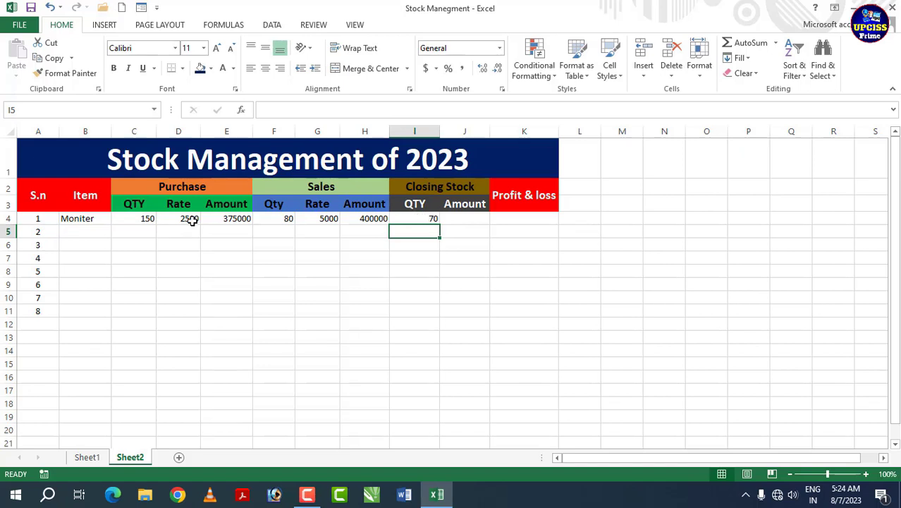
# Calculate the closing stock amount in J4 by multiplying closing quantity by purchase rate with =I4*D4.
pyautogui.click(468, 219)
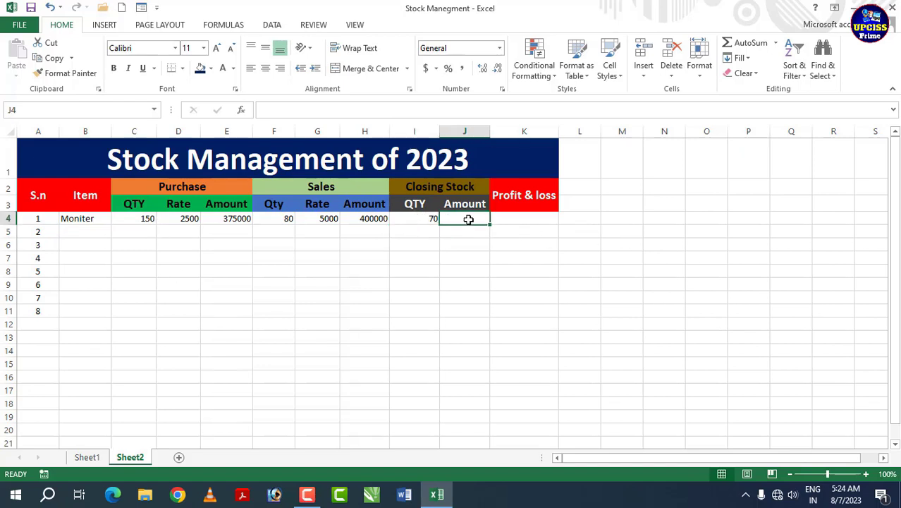
pyautogui.write('=')
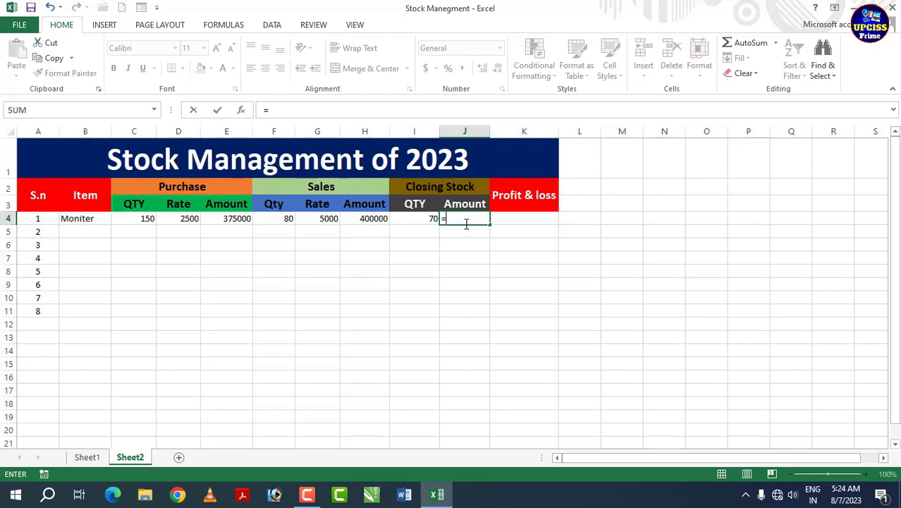
pyautogui.click(419, 219)
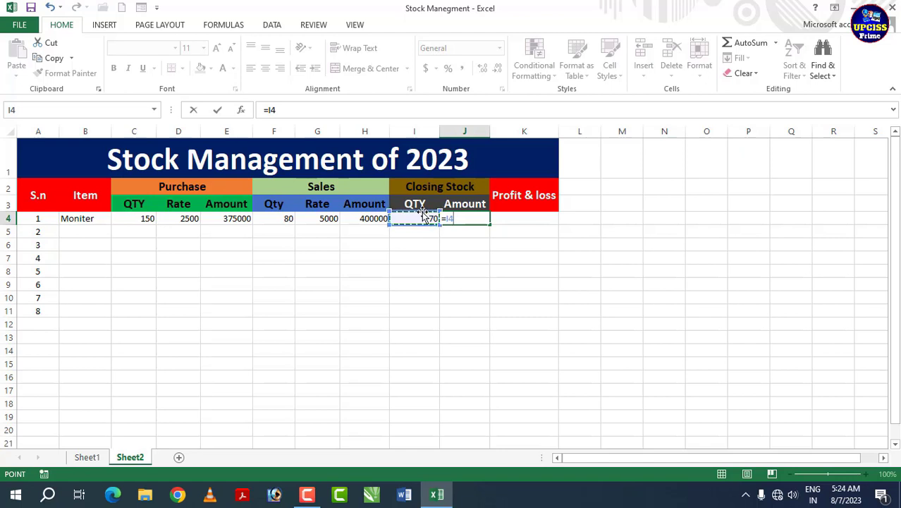
pyautogui.write('*')
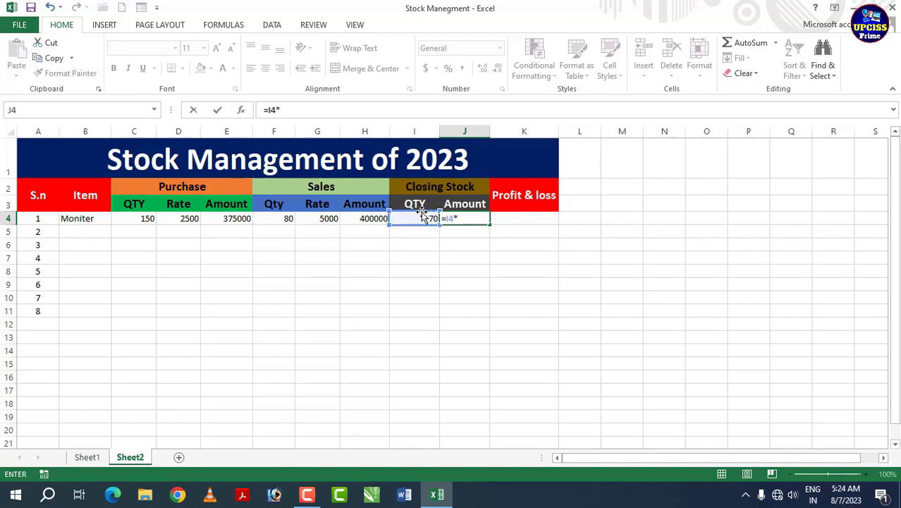
pyautogui.click(187, 220)
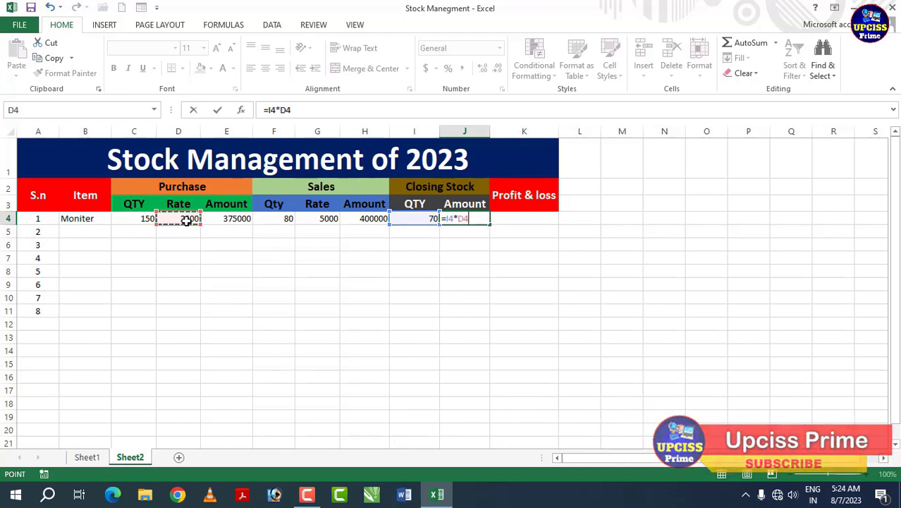
pyautogui.press('Return')
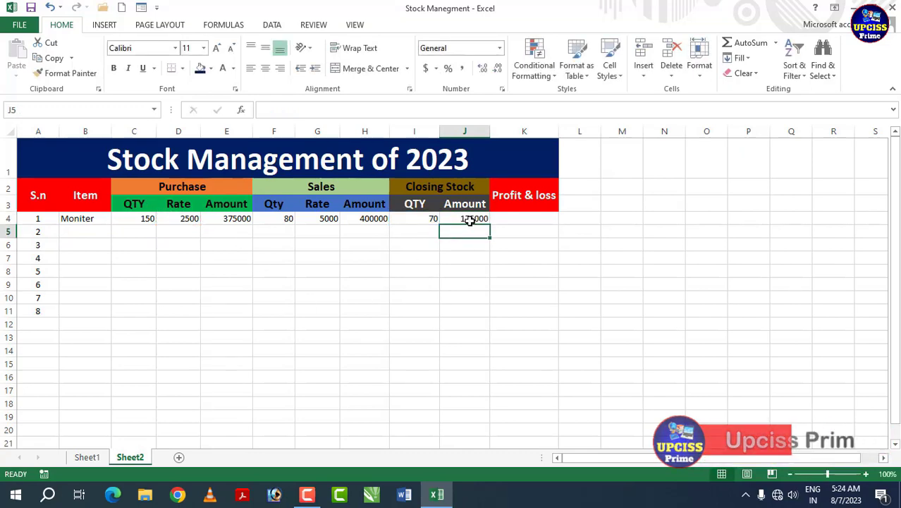
# Calculate the Moniter profit and loss in K4 from closing amount plus sales amount minus purchase amount with =J4+H4-E4.
pyautogui.click(524, 220)
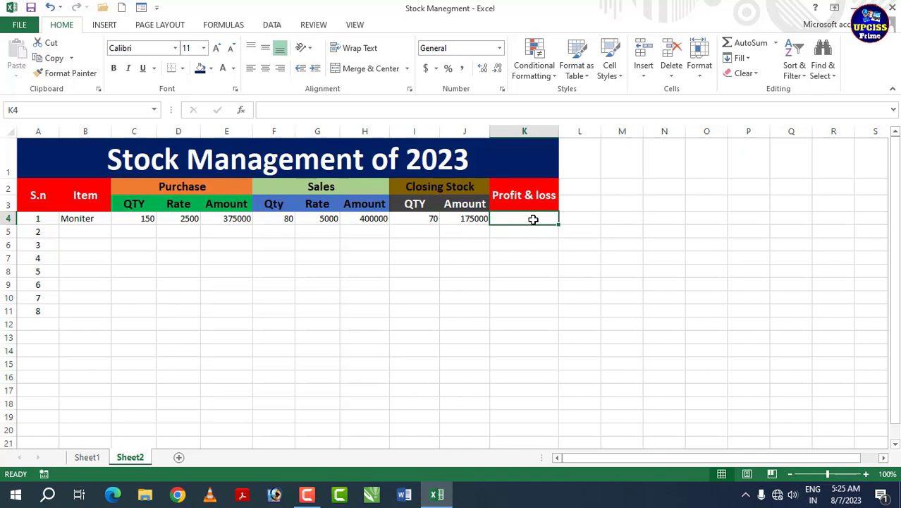
pyautogui.write('=')
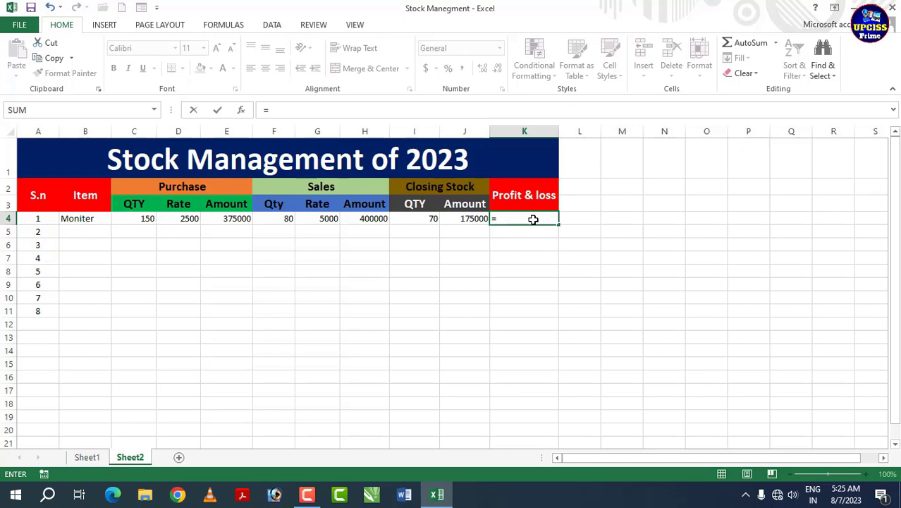
pyautogui.click(469, 219)
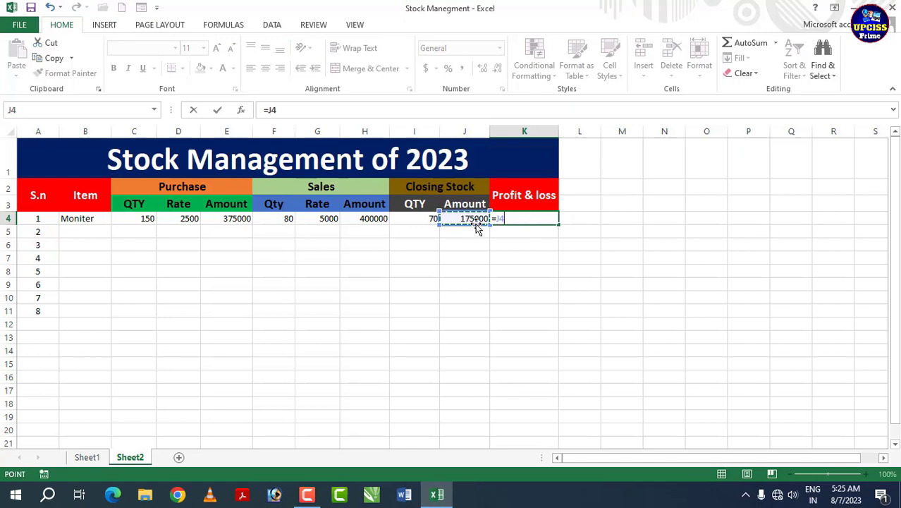
pyautogui.write('+')
pyautogui.click(381, 220)
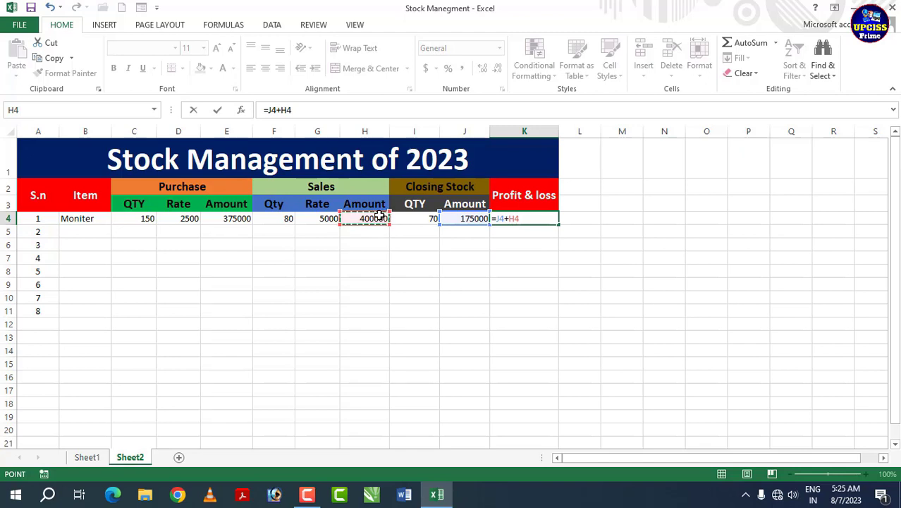
pyautogui.write('-')
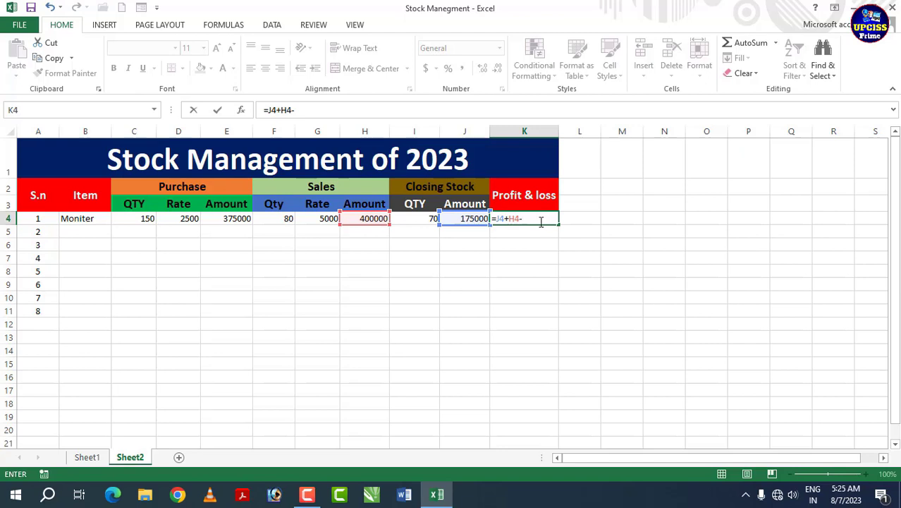
pyautogui.click(232, 217)
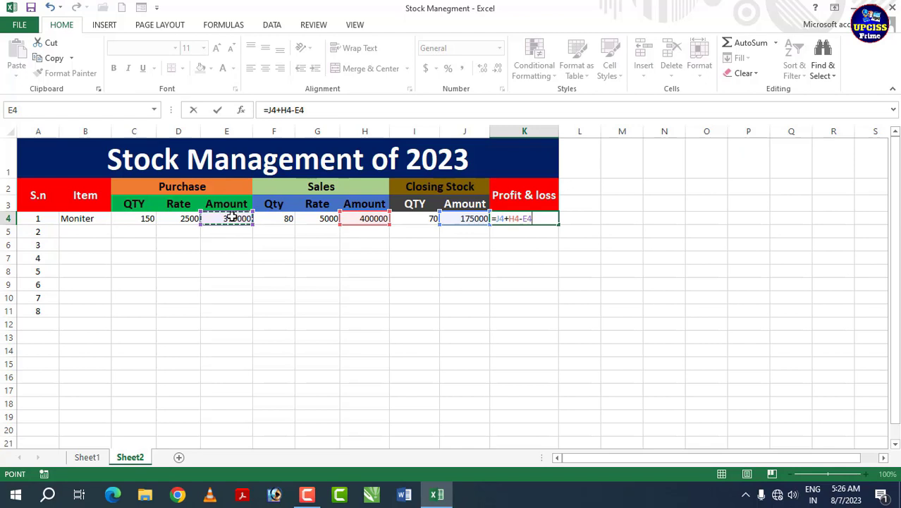
pyautogui.press('Return')
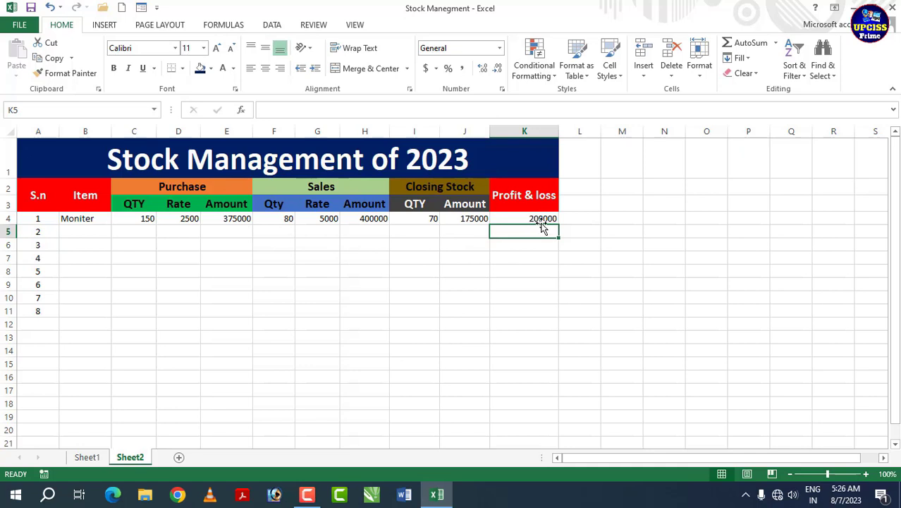
pyautogui.click(527, 244)
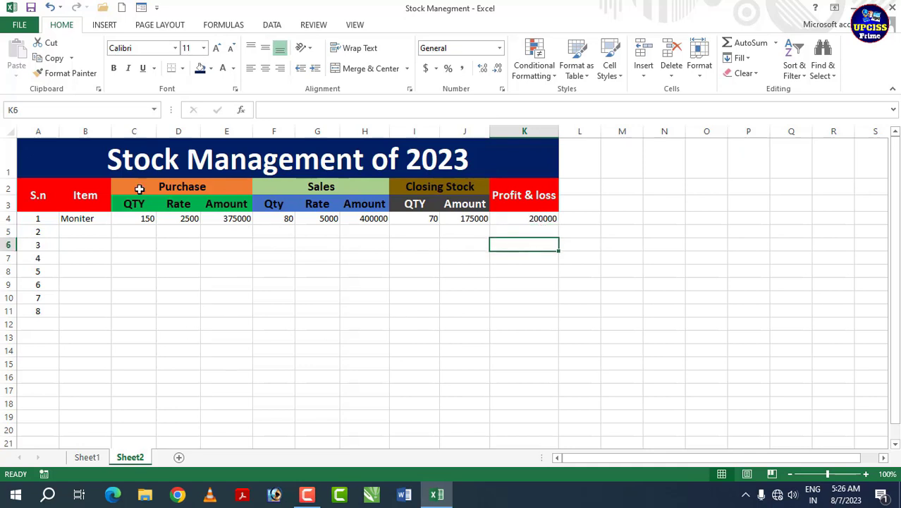
# Fill the purchase amount formula from E4 and the sales amount formula from H4 down to row 11.
pyautogui.click(238, 219)
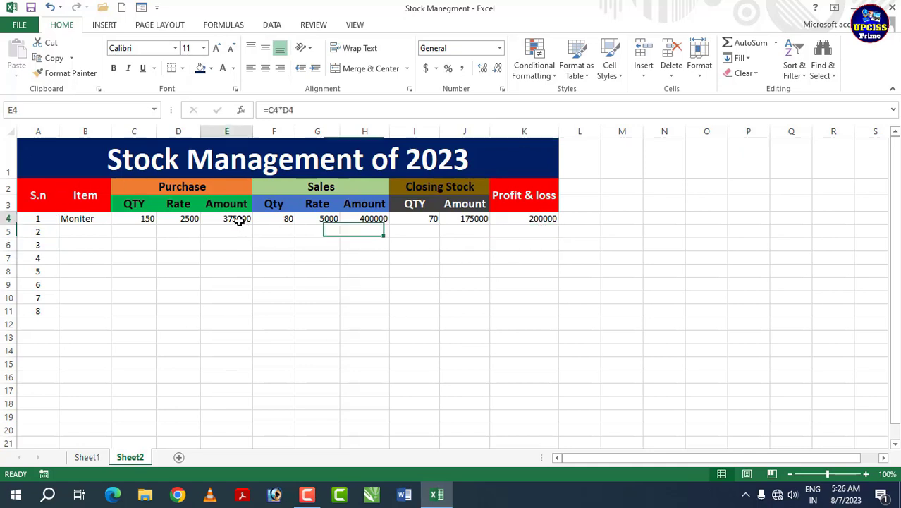
pyautogui.moveTo(253, 223); pyautogui.dragTo(248, 321)
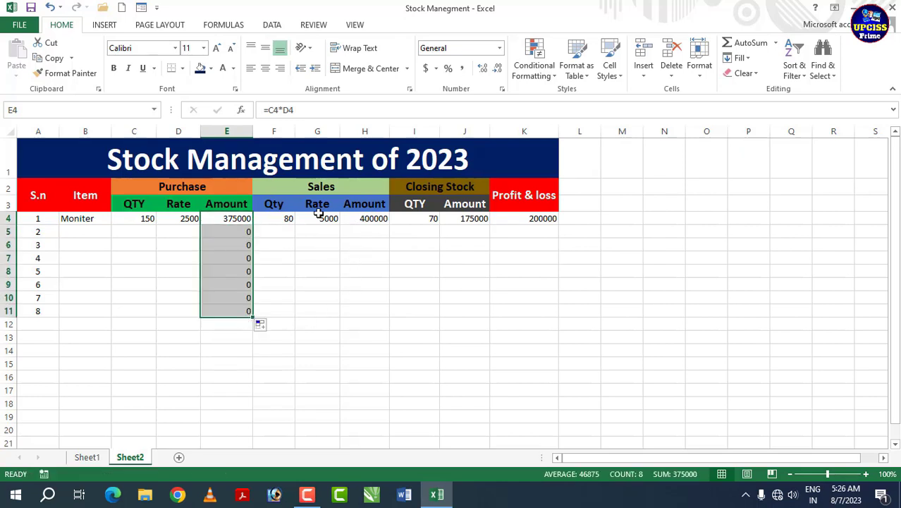
pyautogui.click(374, 220)
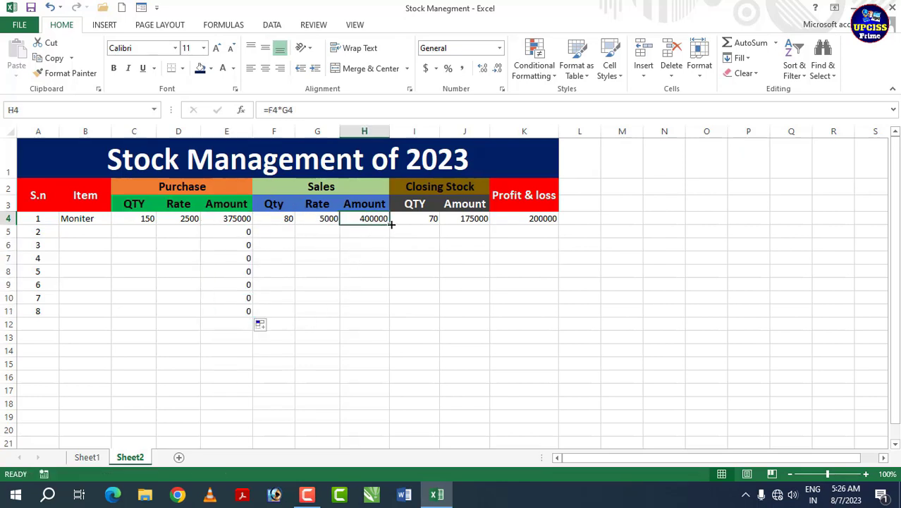
pyautogui.moveTo(389, 224); pyautogui.dragTo(390, 317)
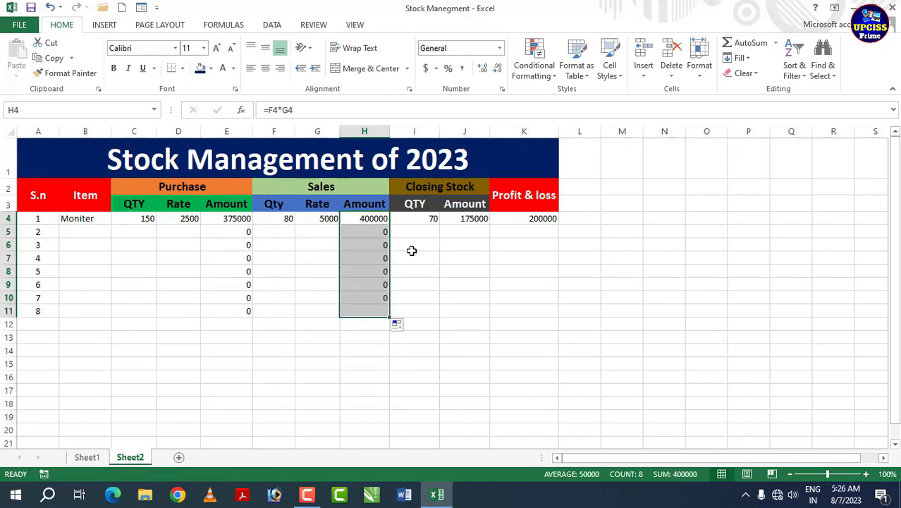
# Fill the closing stock quantity formula from I4 and the closing amount formula from J4 down to row 11.
pyautogui.click(413, 220)
pyautogui.moveTo(439, 226); pyautogui.dragTo(430, 314)
pyautogui.click(467, 223)
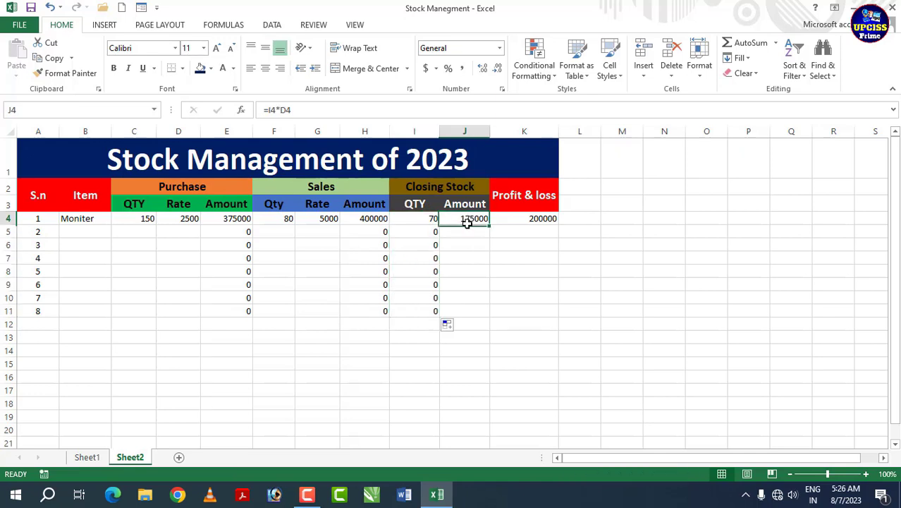
pyautogui.moveTo(491, 228); pyautogui.dragTo(489, 317)
# Fill the profit and loss formula from K4 down to K11.
pyautogui.click(540, 218)
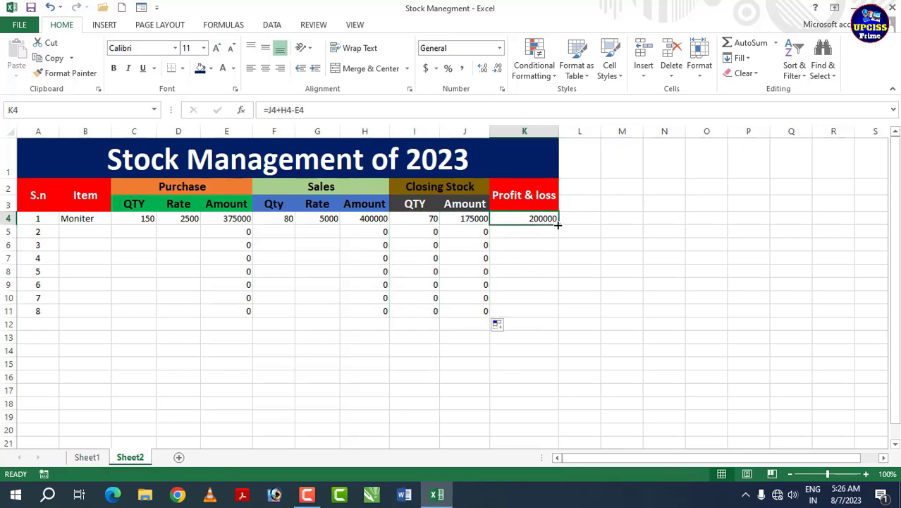
pyautogui.moveTo(557, 225); pyautogui.dragTo(556, 316)
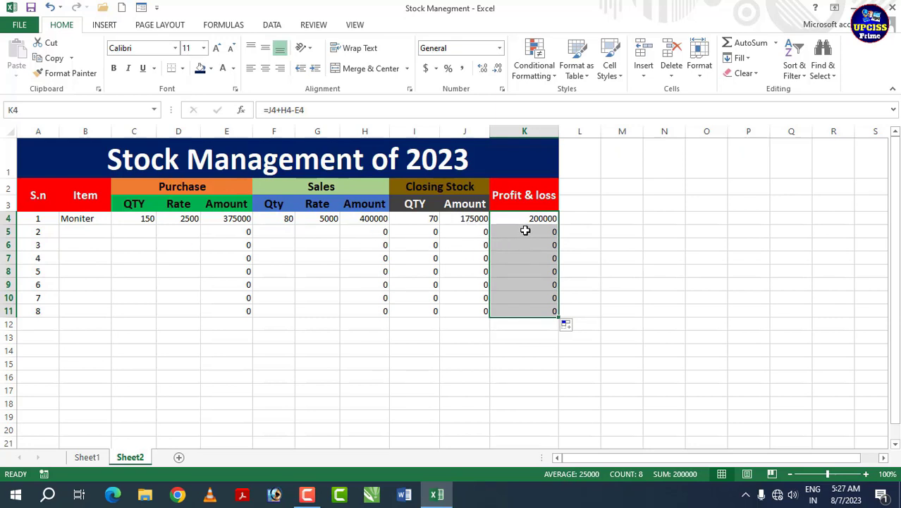
pyautogui.click(457, 252)
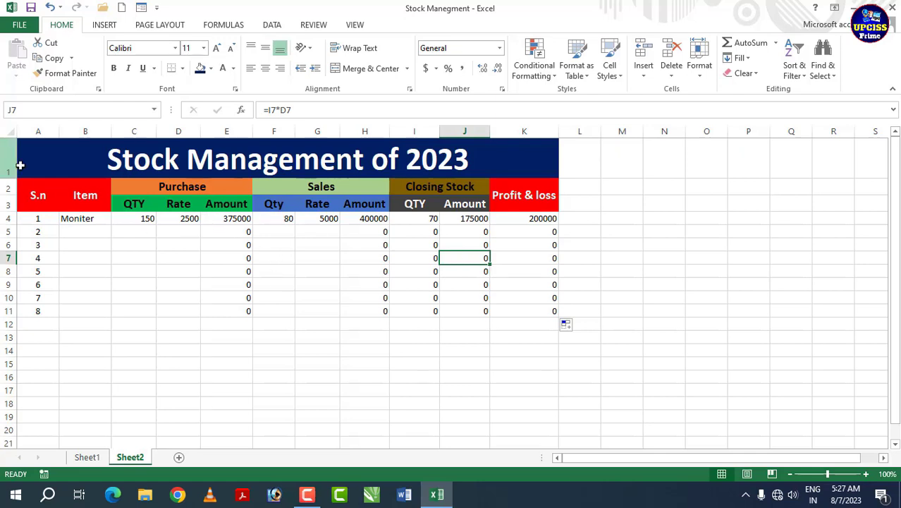
# Apply all borders to the whole table A1:K11 and center its contents horizontally.
pyautogui.moveTo(19, 165); pyautogui.dragTo(174, 311)
pyautogui.click(182, 69)
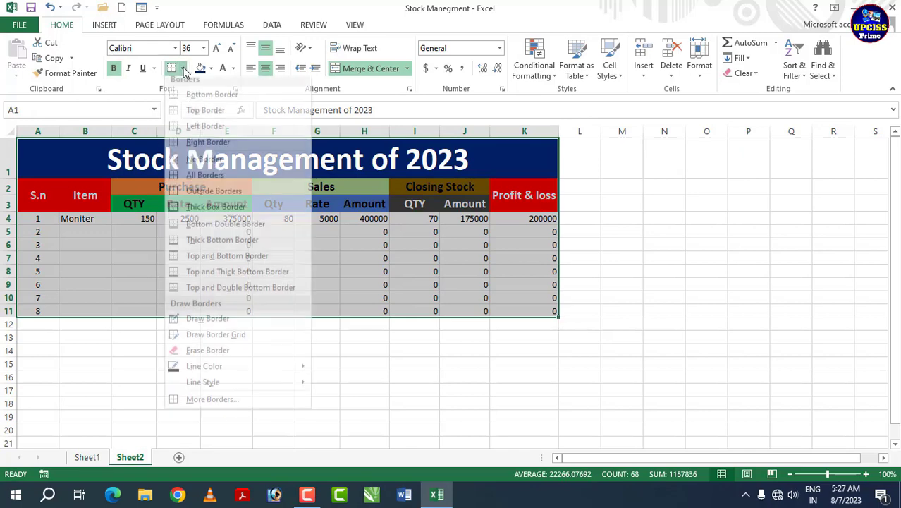
pyautogui.click(205, 181)
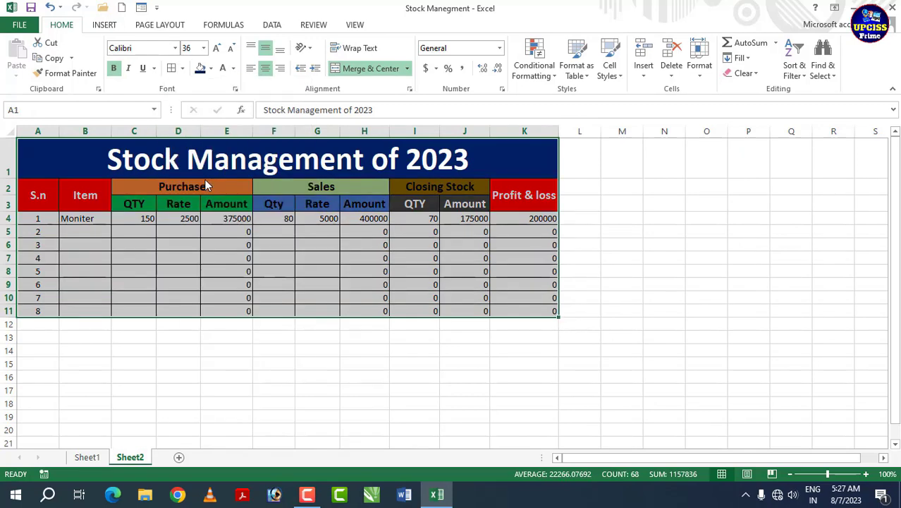
pyautogui.click(266, 73)
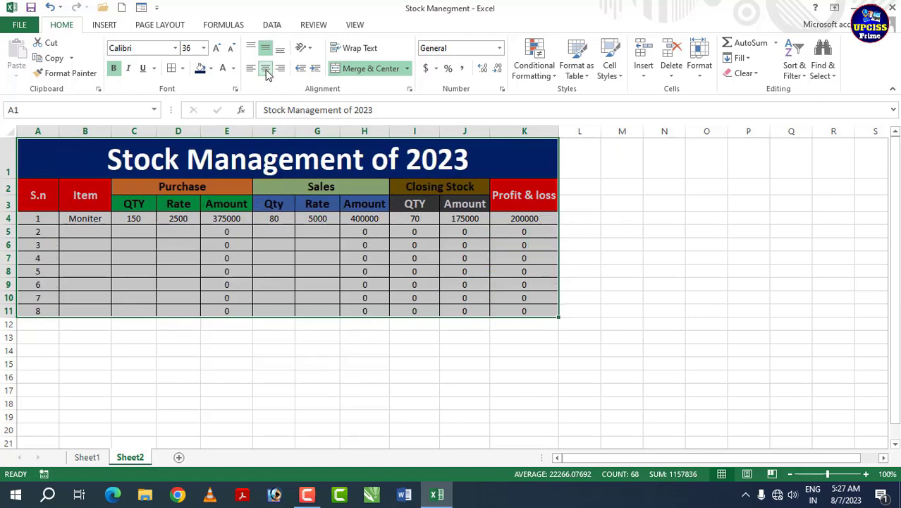
pyautogui.moveTo(171, 262); pyautogui.dragTo(171, 272)
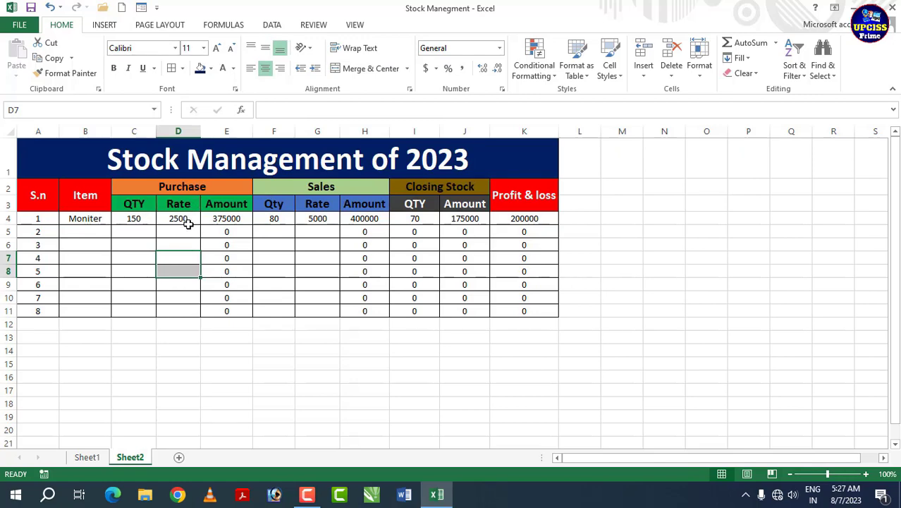
# Enter the item Keybord in B5 with purchase quantity 200 in C5 and purchase rate 200 in D5.
pyautogui.click(73, 233)
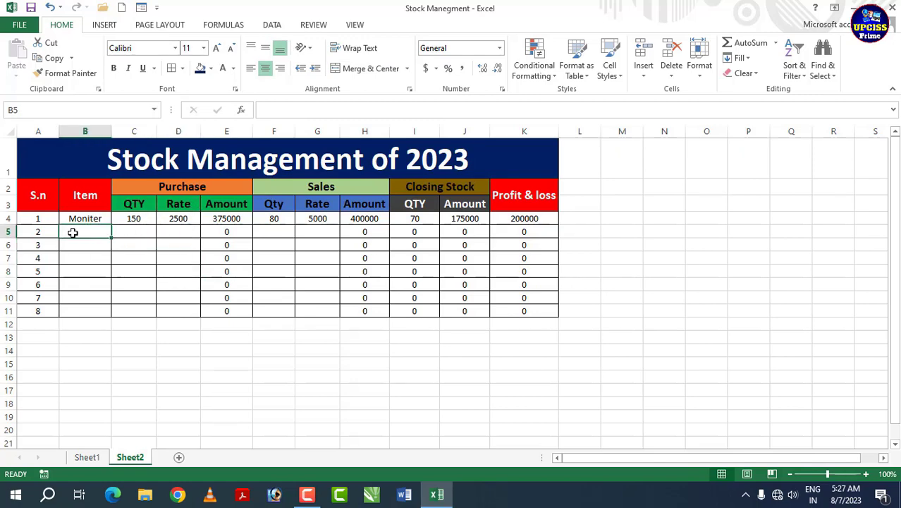
pyautogui.write('K')
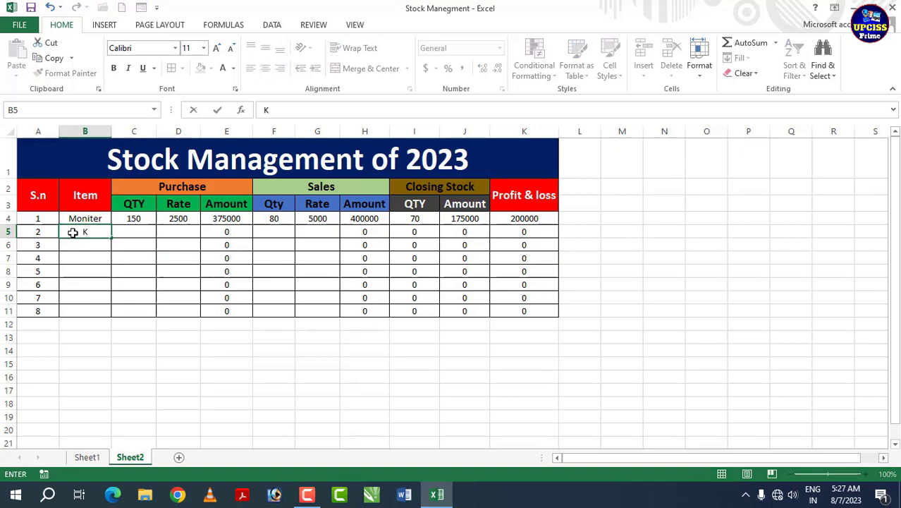
pyautogui.write('eybord')
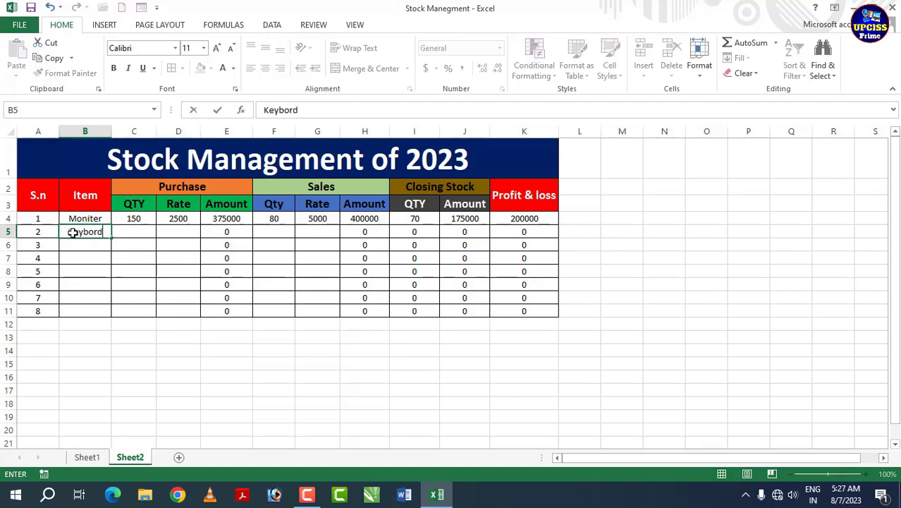
pyautogui.press('Tab')
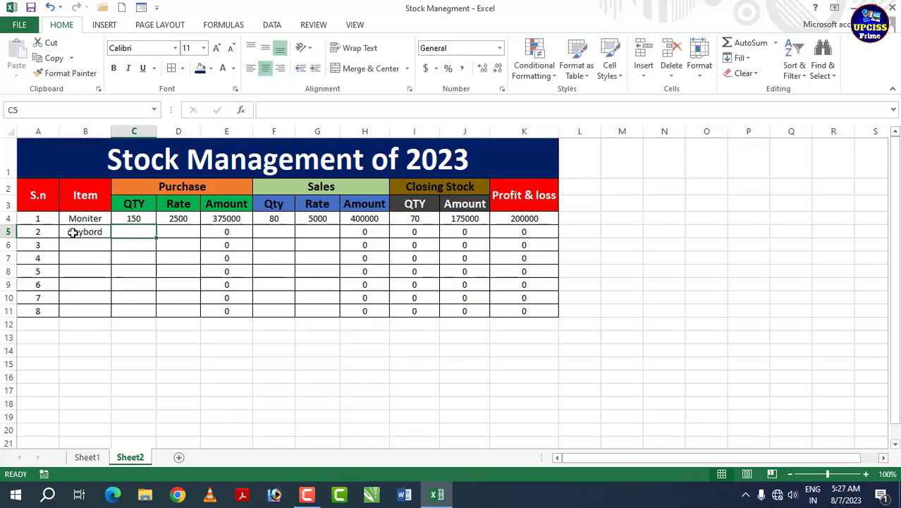
pyautogui.write('200')
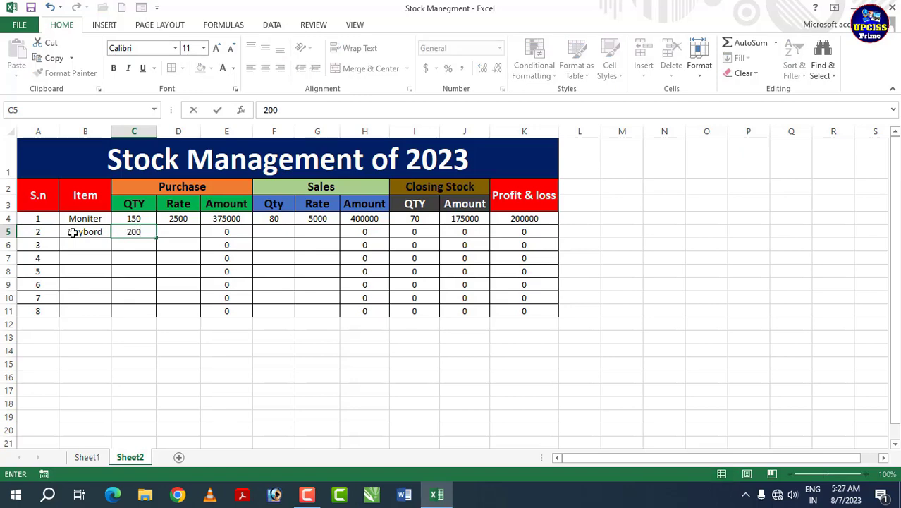
pyautogui.click(181, 234)
pyautogui.write('20')
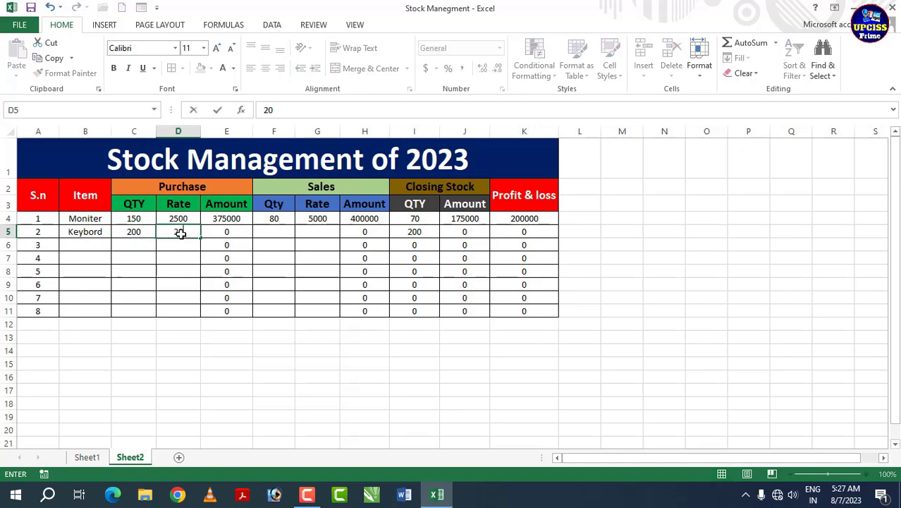
pyautogui.write('00')
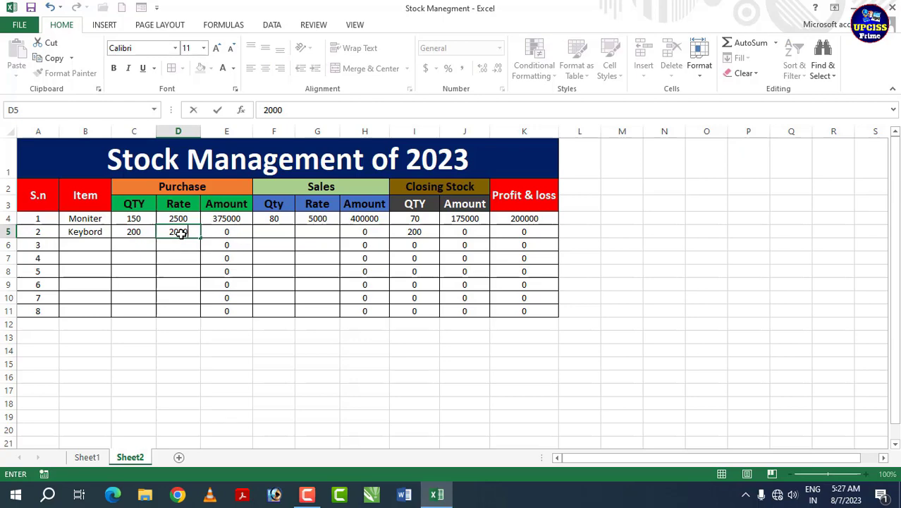
pyautogui.press('BackSpace')
pyautogui.click(229, 242)
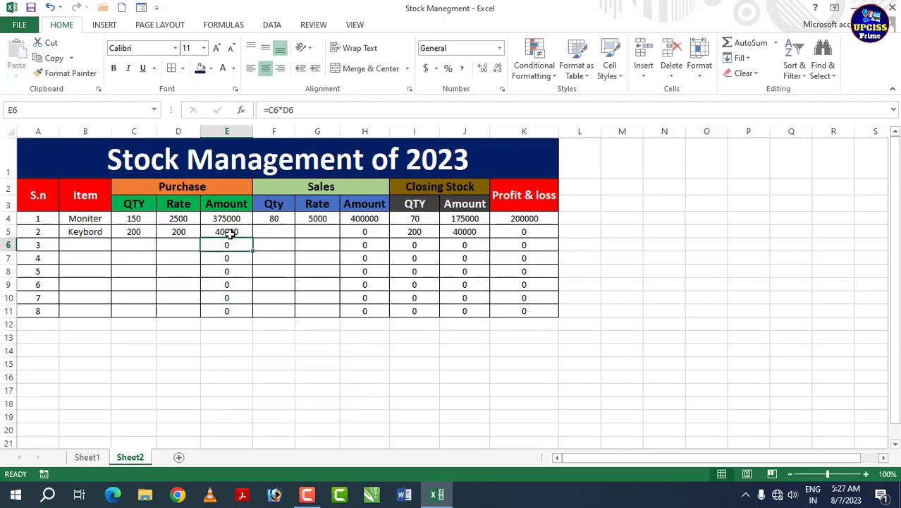
# Enter the Keybord sales quantity 150 in F5 and the sales rate 400 in G5.
pyautogui.click(271, 233)
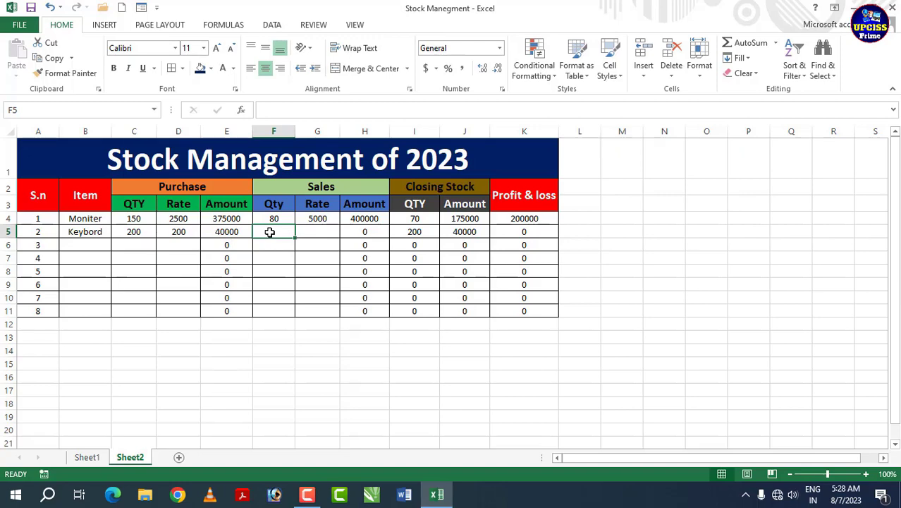
pyautogui.write('150')
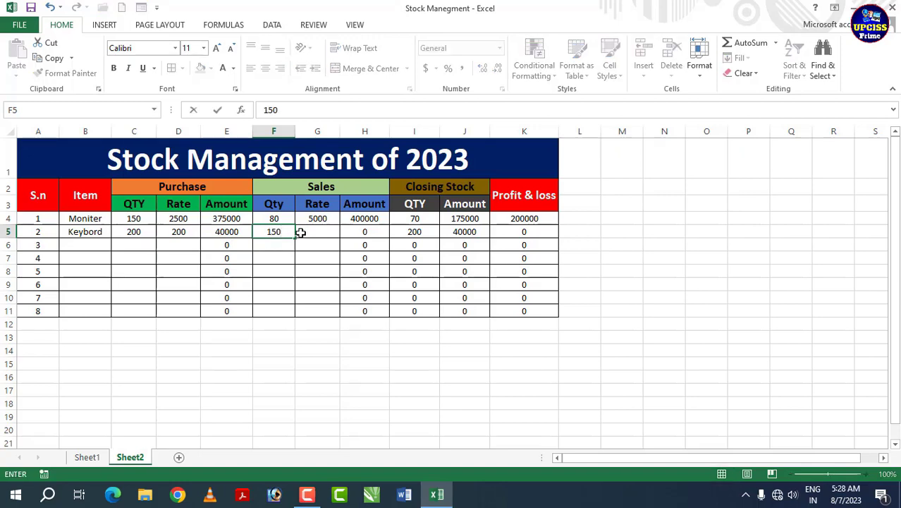
pyautogui.click(301, 232)
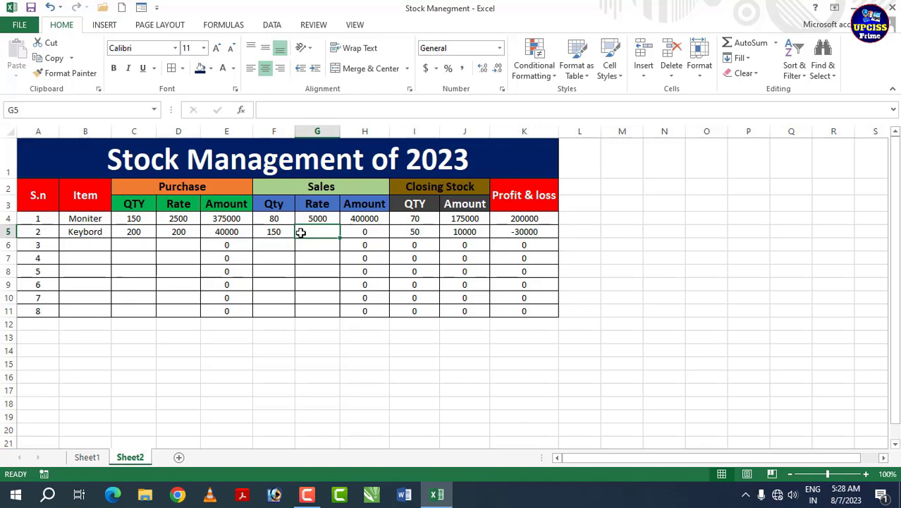
pyautogui.write('400')
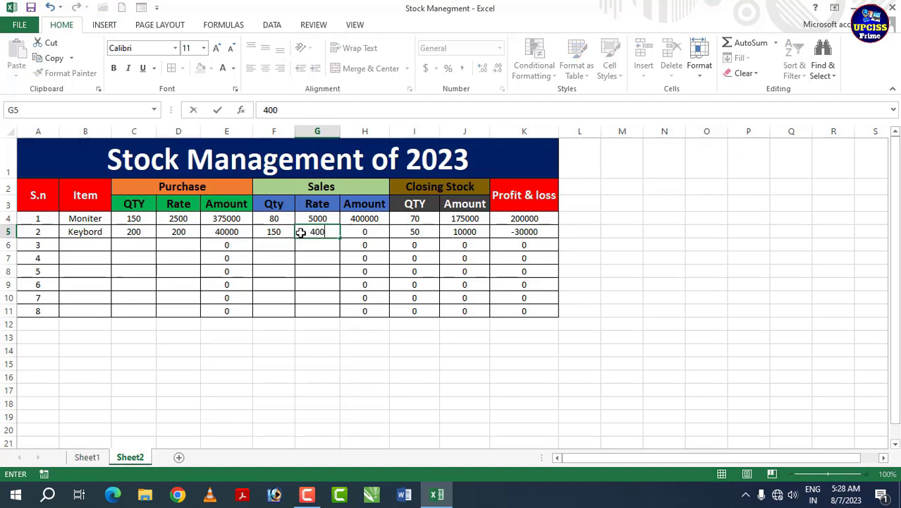
pyautogui.click(312, 258)
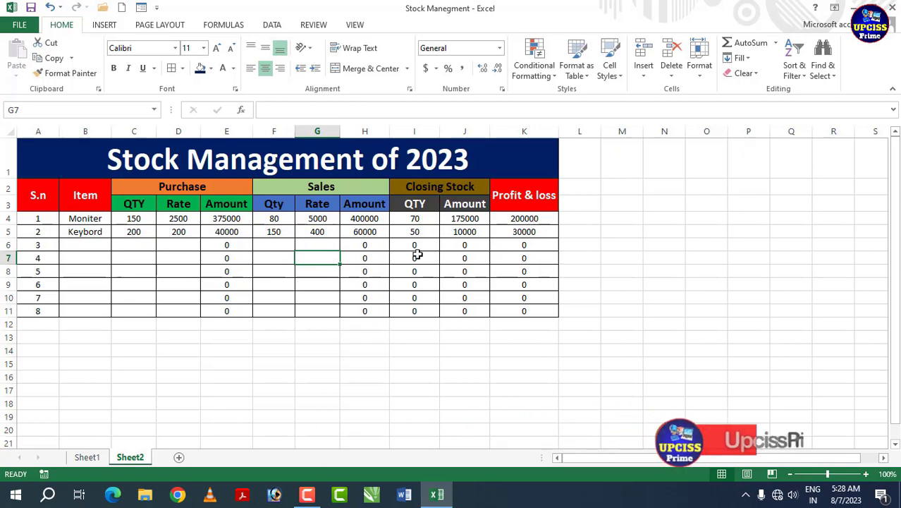
# Enter mouse as the third item name in B6.
pyautogui.click(85, 245)
pyautogui.write('mou')
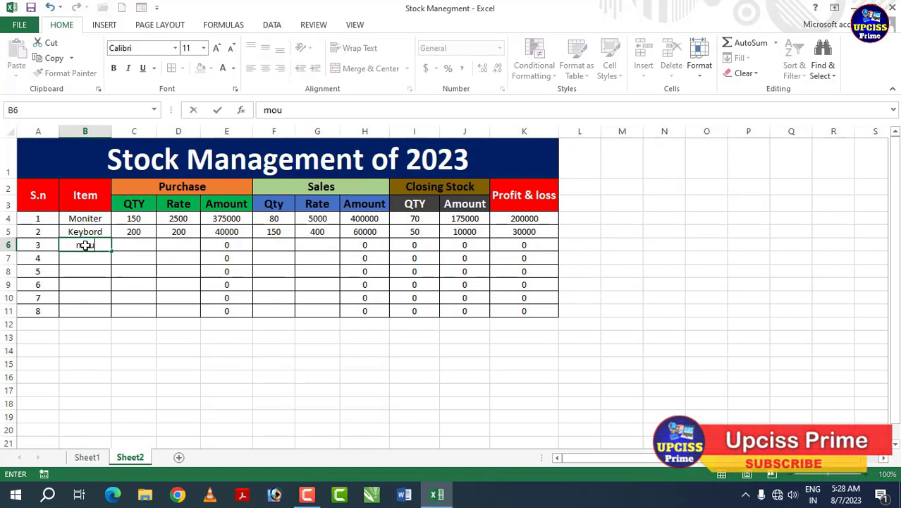
pyautogui.write('se')
pyautogui.press('Tab')
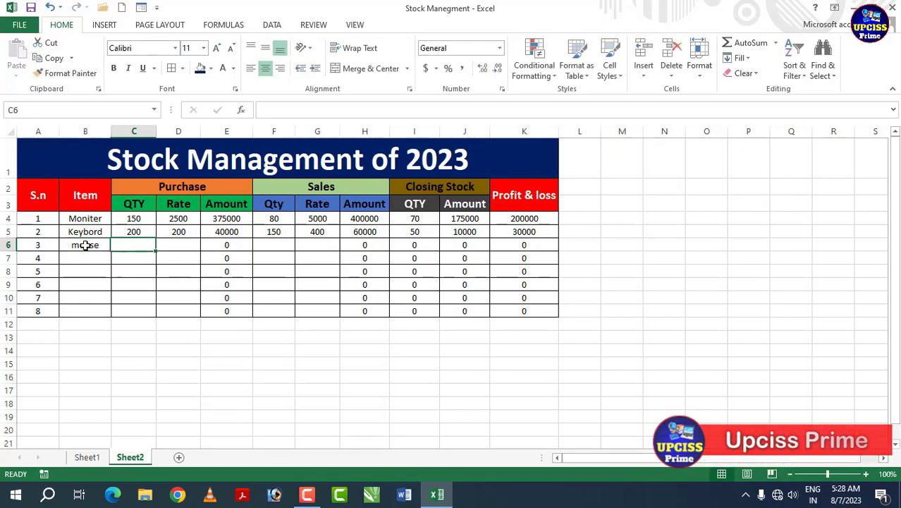
# Enter the mouse purchase quantity 150 in C6 and the purchase rate 150 in D6.
pyautogui.write('1500')
pyautogui.click(134, 245)
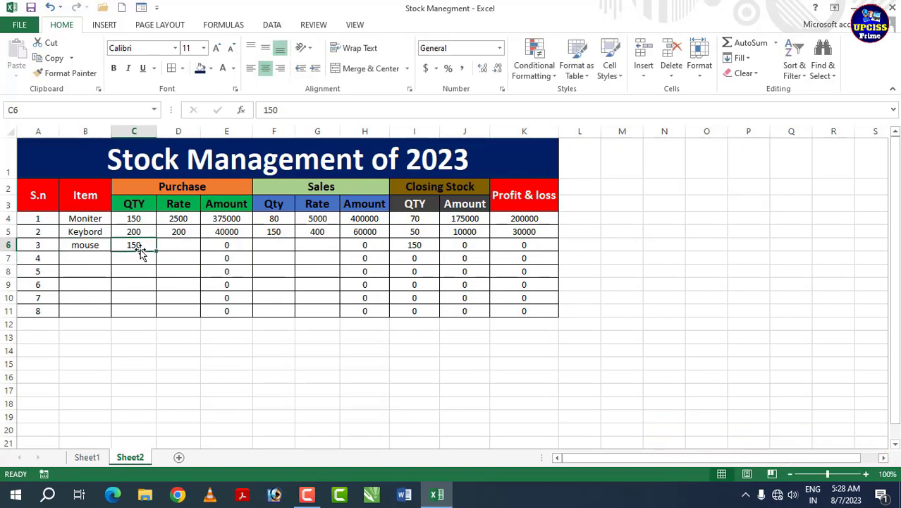
pyautogui.click(185, 245)
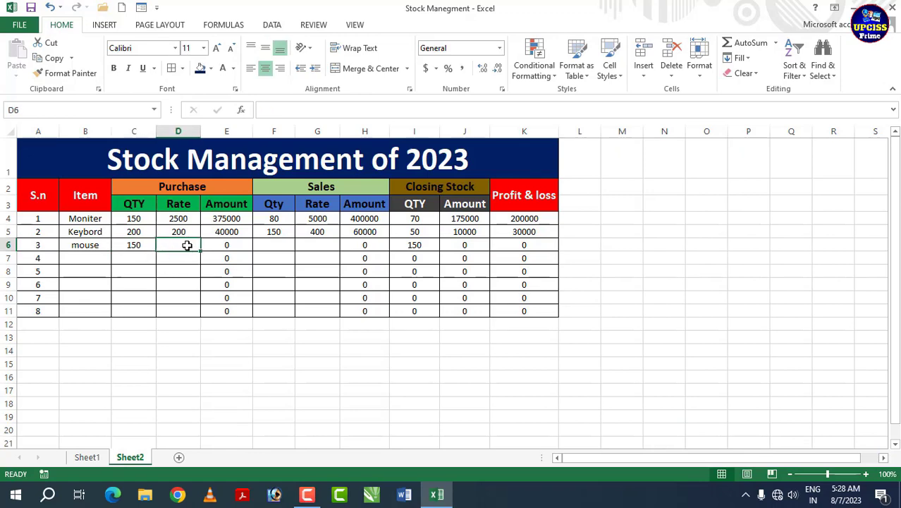
pyautogui.write('150')
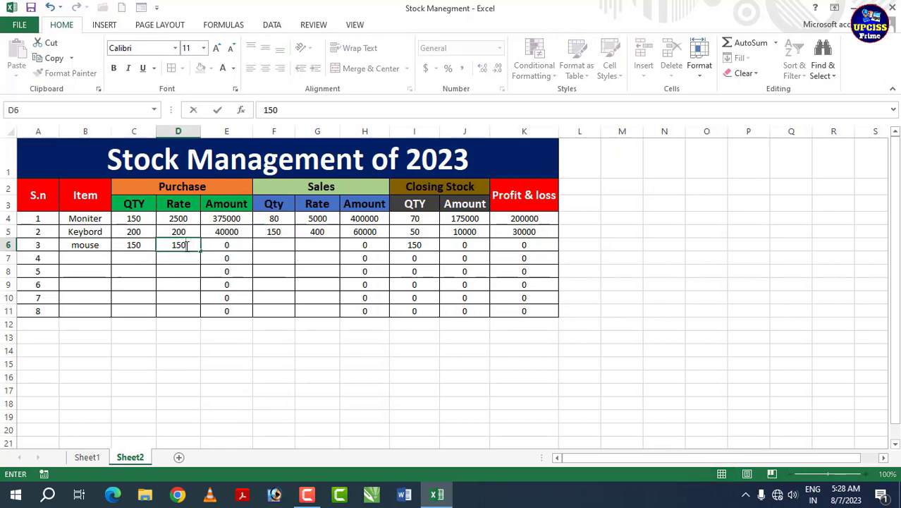
pyautogui.press('Tab')
pyautogui.press('Tab')
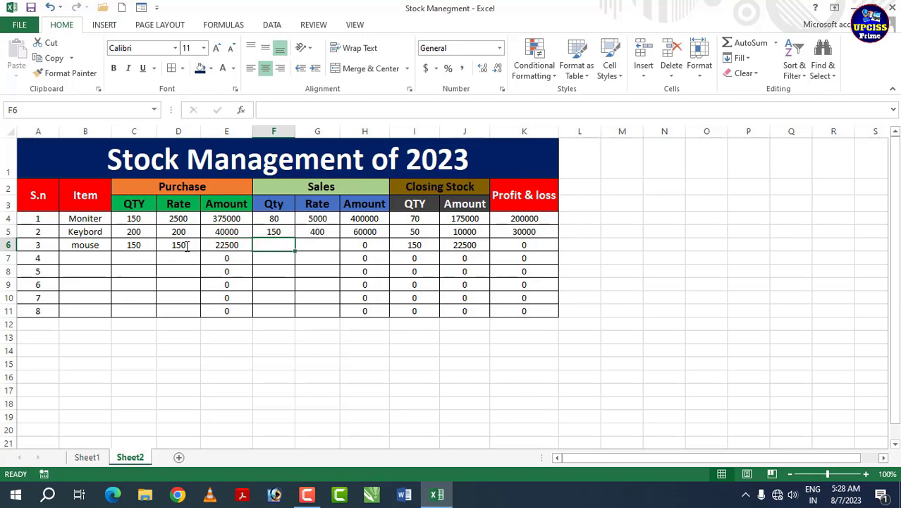
# Enter the mouse sales quantity 90 in F6 and the sales rate 300 in G6.
pyautogui.write('90')
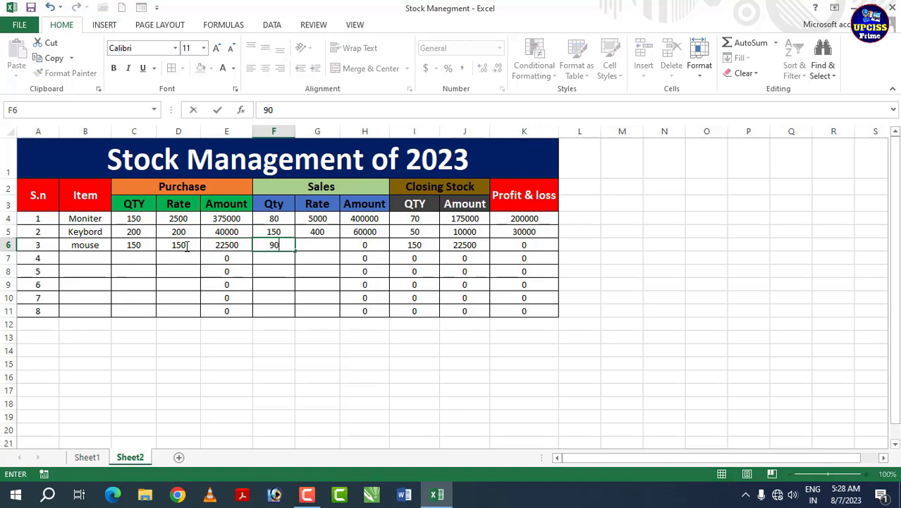
pyautogui.press('Tab')
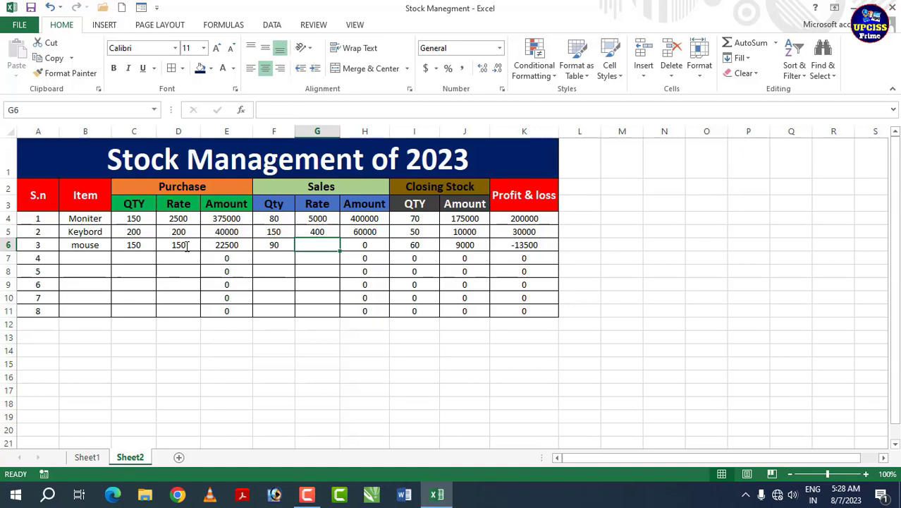
pyautogui.write('300')
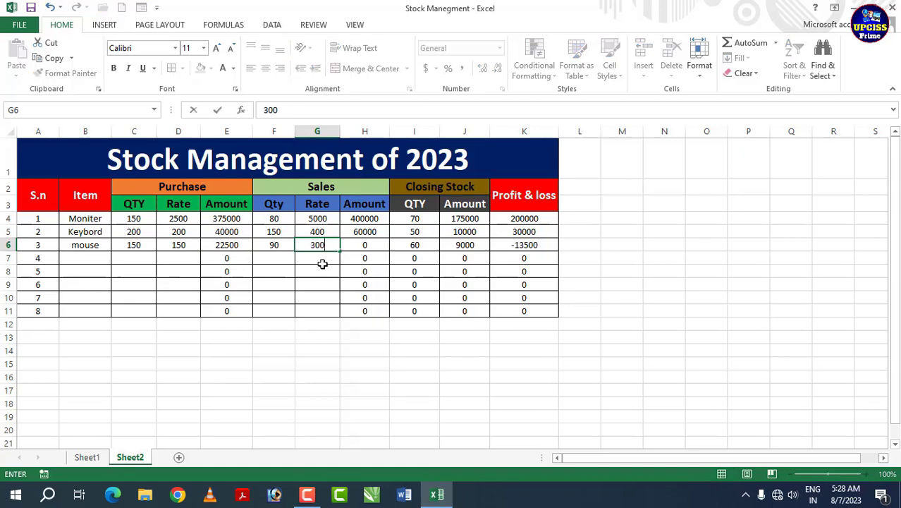
pyautogui.click(317, 261)
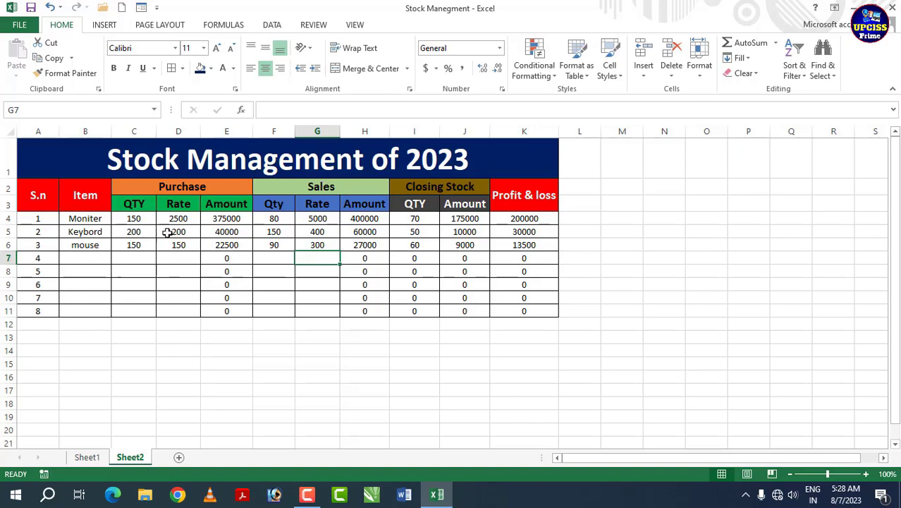
# Enter the item ram in B7 with purchase quantity 300 in C7 and purchase rate 2000 in D7.
pyautogui.click(89, 256)
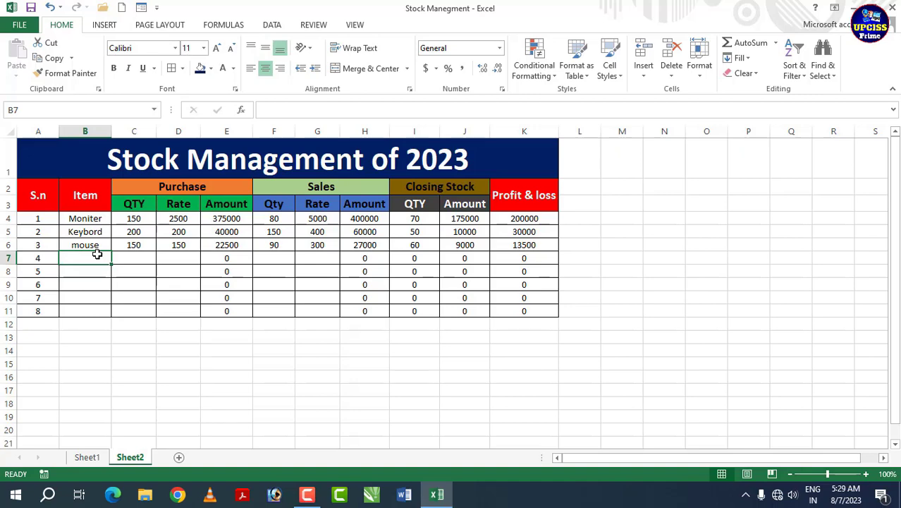
pyautogui.write('ram')
pyautogui.press('Tab')
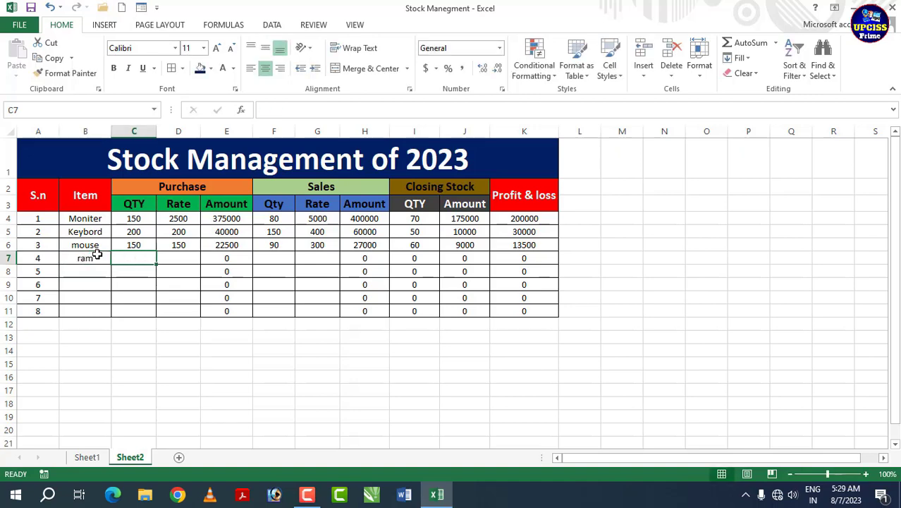
pyautogui.write('300')
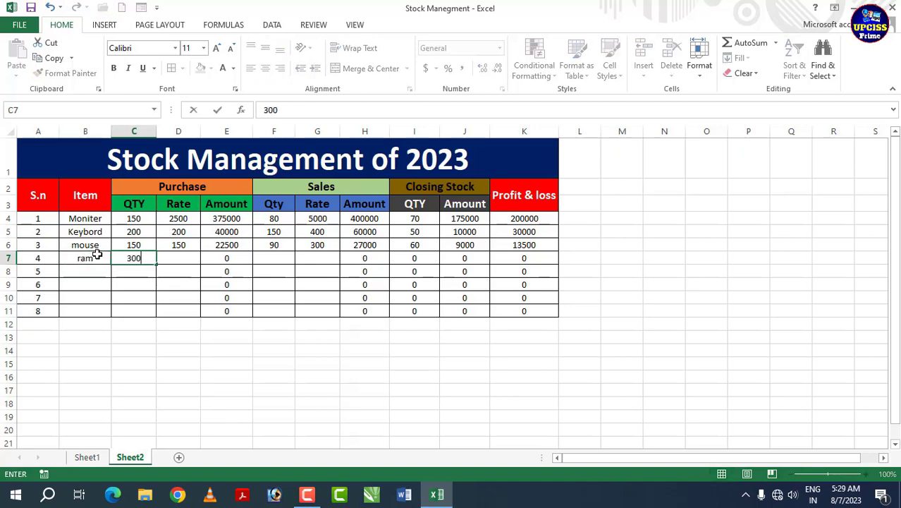
pyautogui.press('Tab')
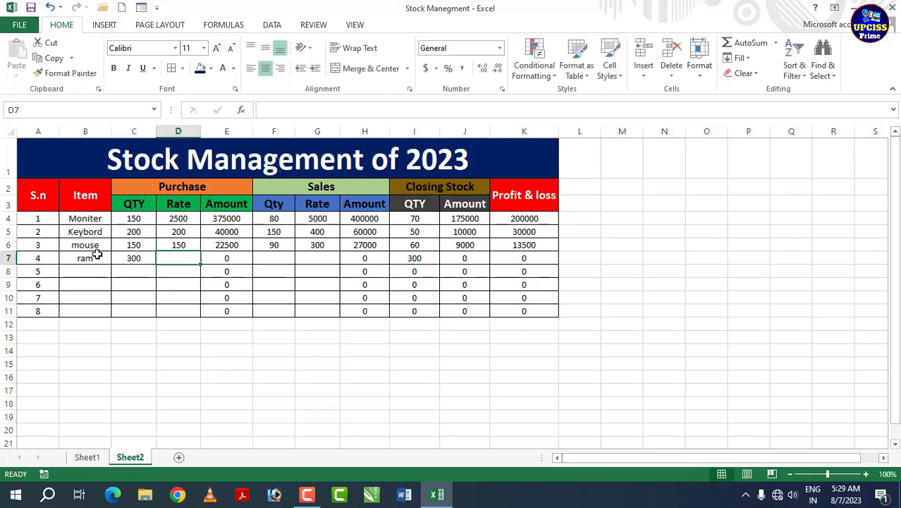
pyautogui.write('200')
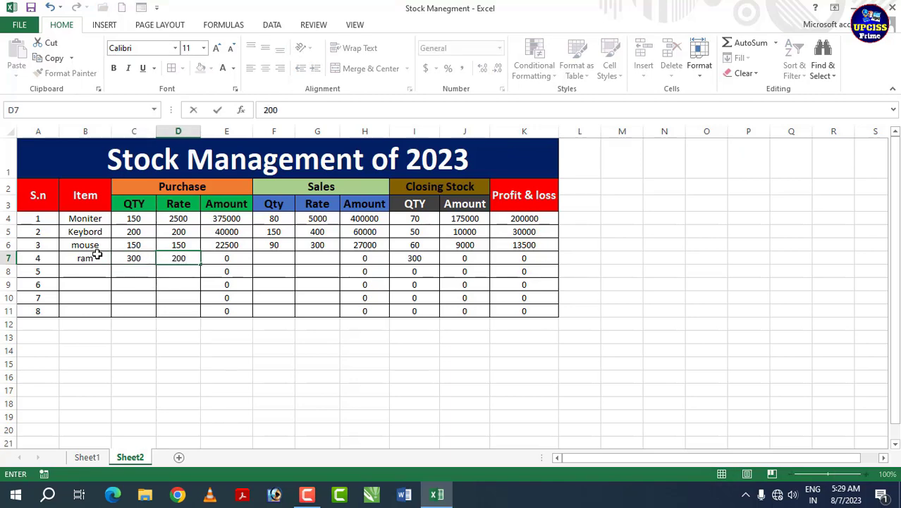
pyautogui.write('0')
pyautogui.press('Tab')
pyautogui.press('Tab')
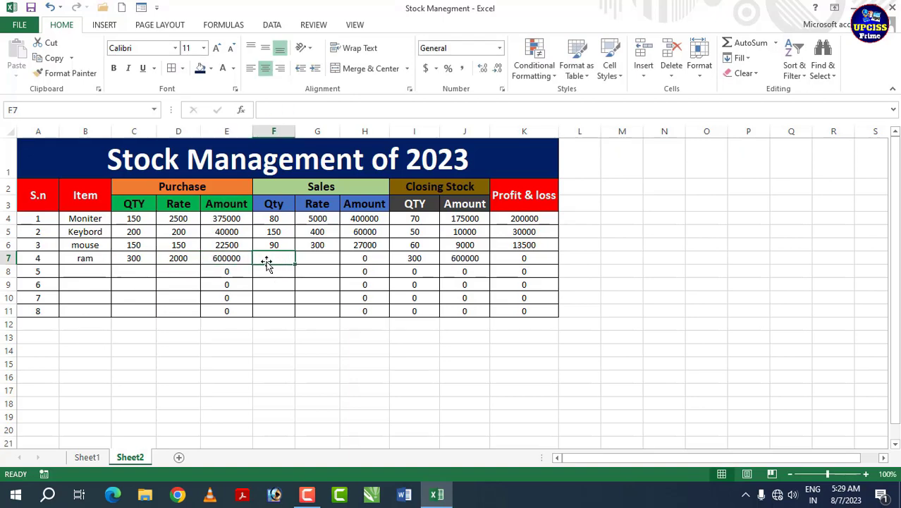
# Enter the ram sales quantity 210 in F7 and the sales rate 3500 in G7.
pyautogui.write('210')
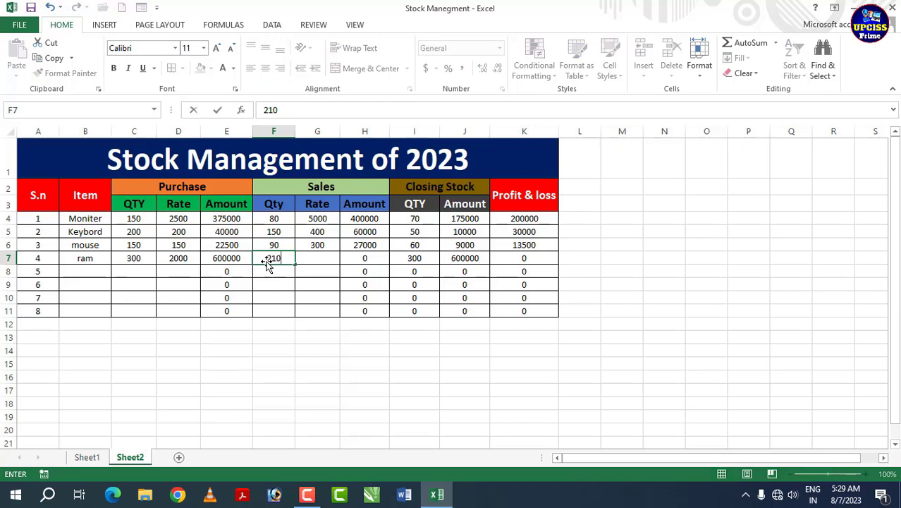
pyautogui.press('Tab')
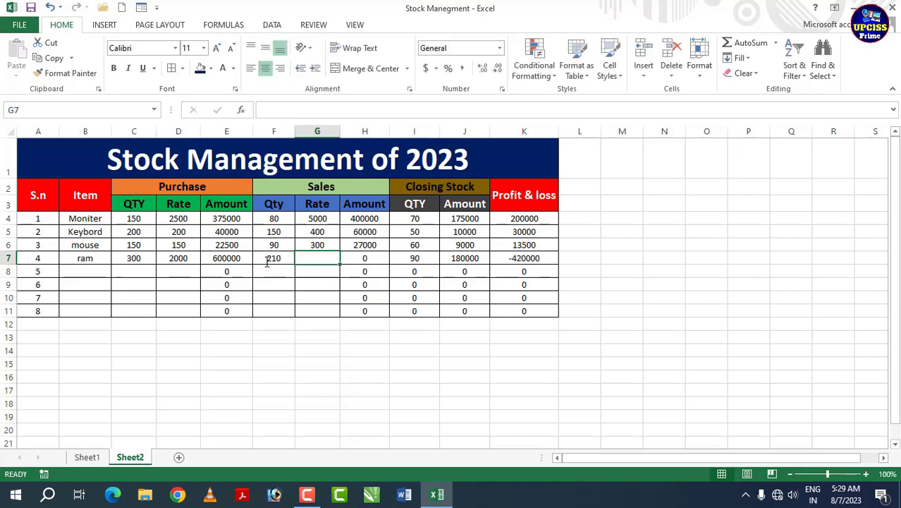
pyautogui.write('3500')
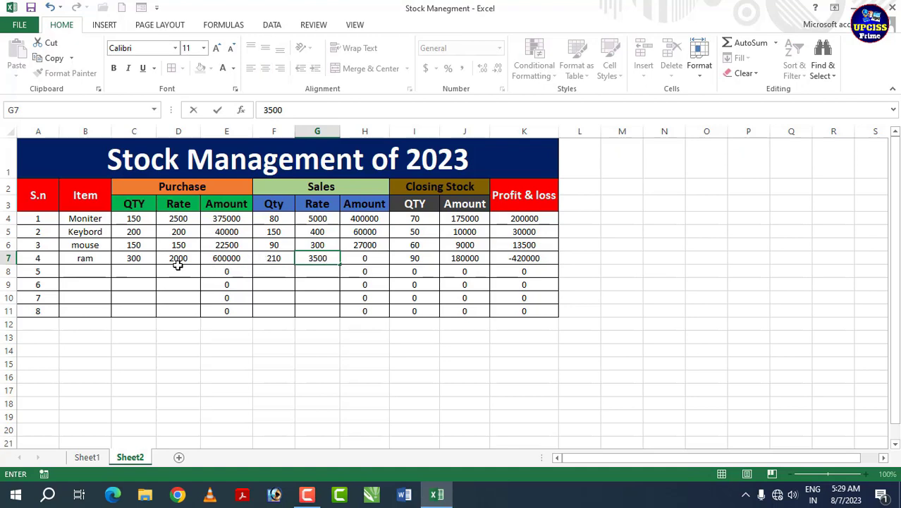
pyautogui.click(362, 258)
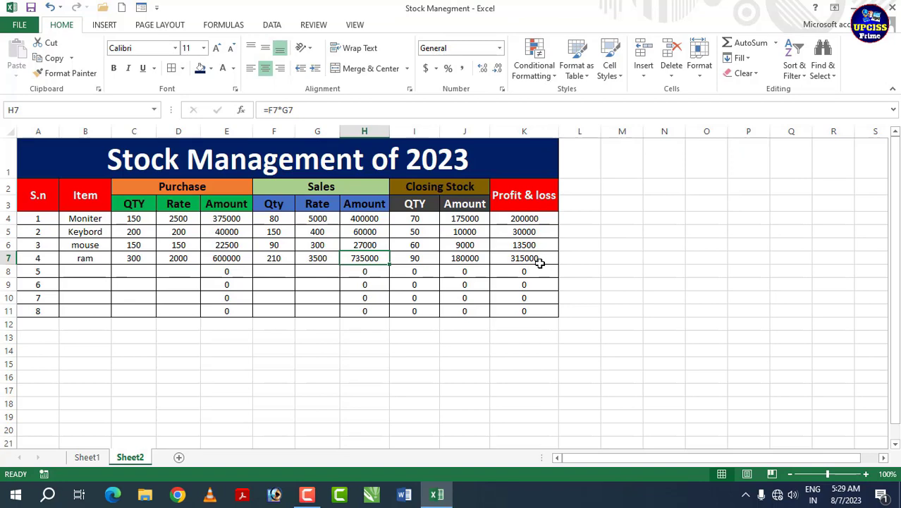
# Enter the item hdd in B8 with purchase quantity 100 in C8 and purchase rate 2500 in D8.
pyautogui.click(95, 274)
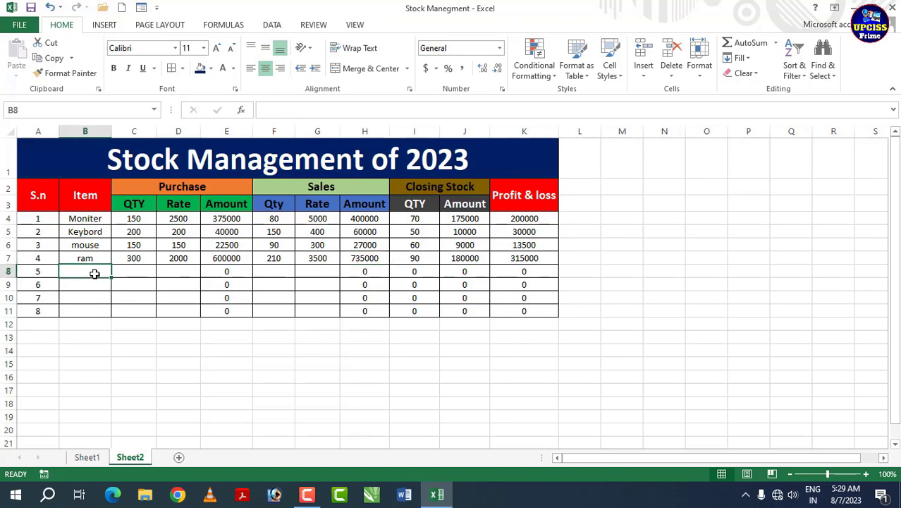
pyautogui.write('hdd')
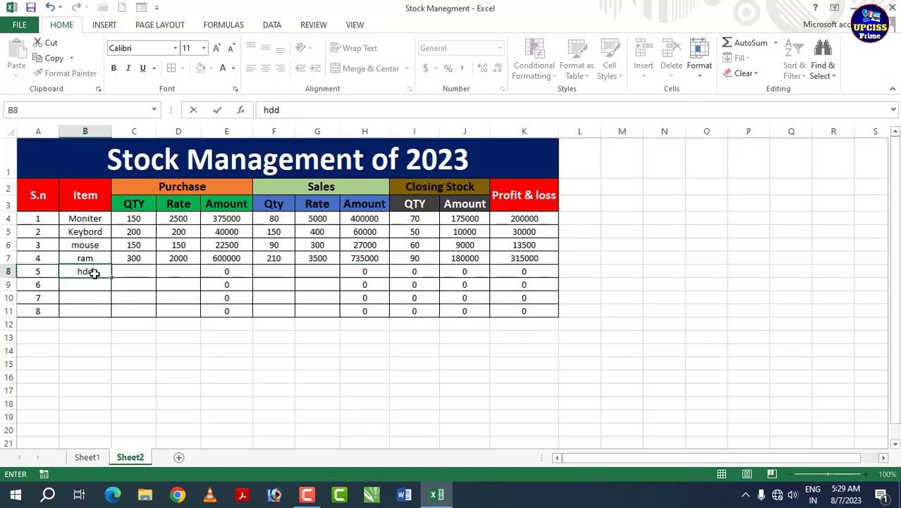
pyautogui.press('Tab')
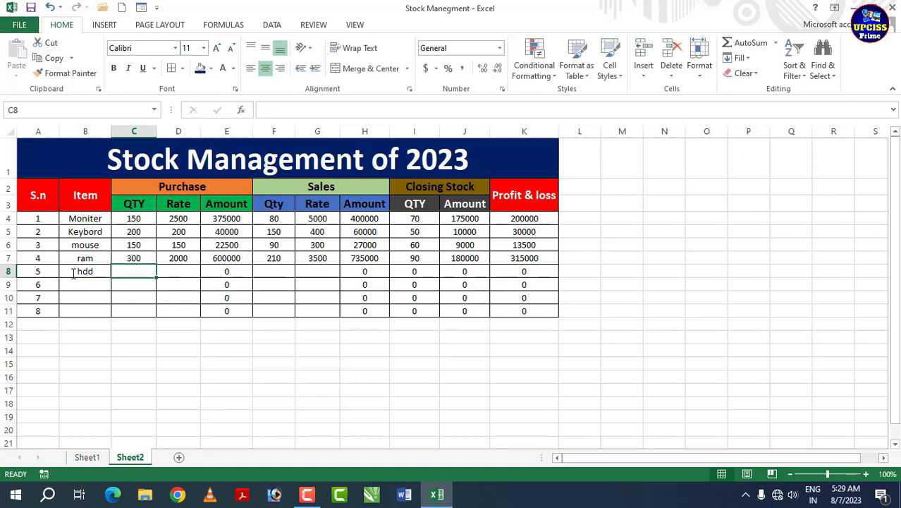
pyautogui.write('100')
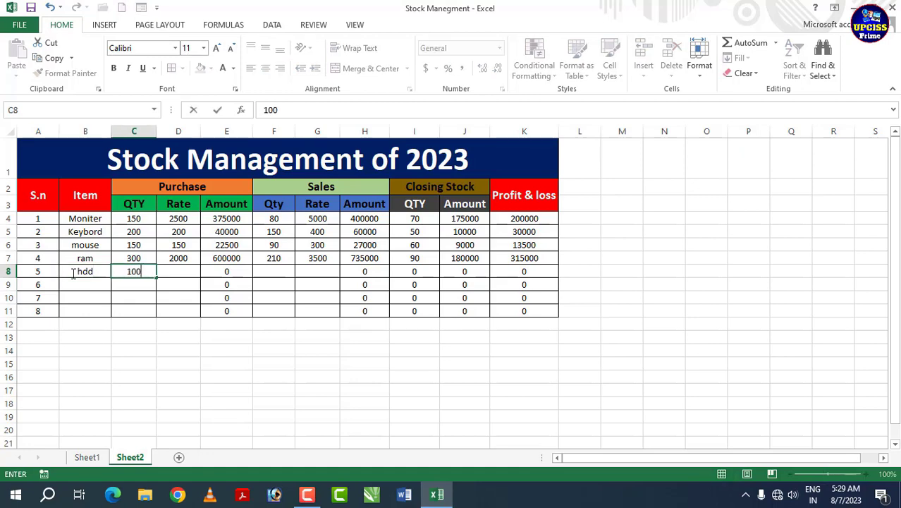
pyautogui.press('Tab')
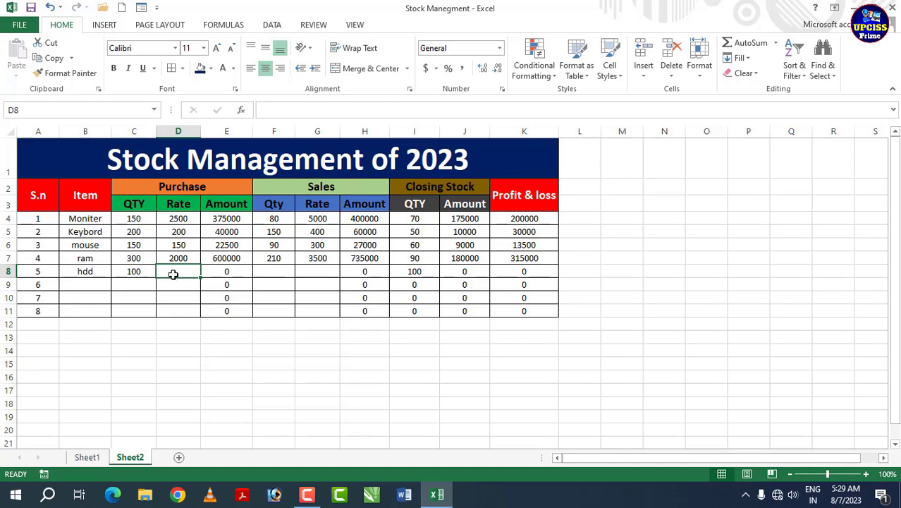
pyautogui.write('25')
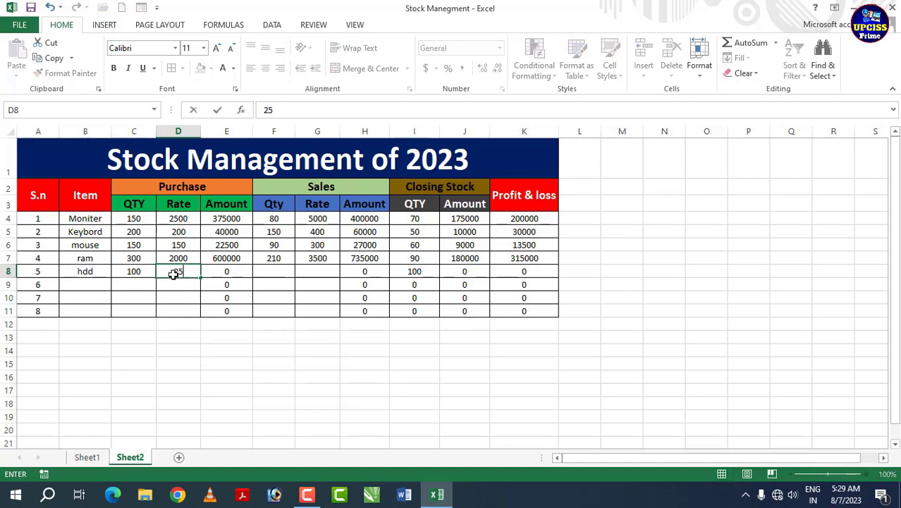
pyautogui.write('00')
pyautogui.click(221, 271)
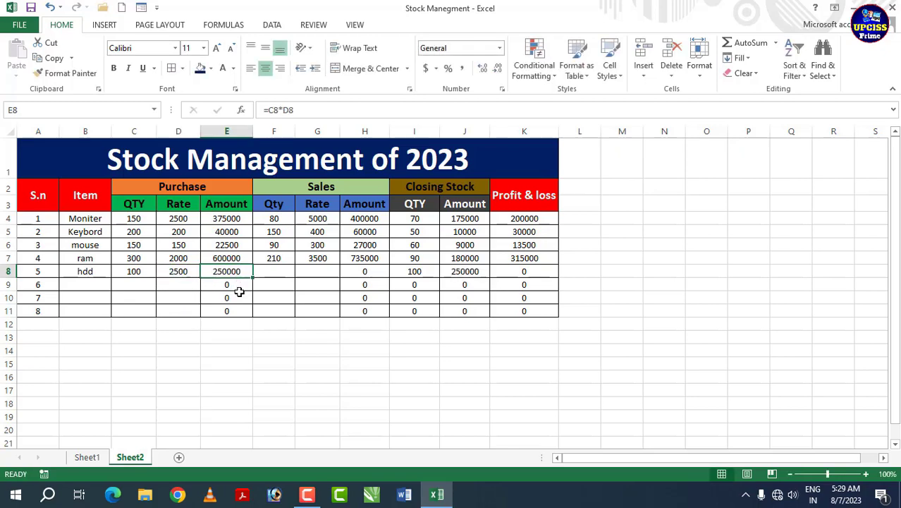
# Enter the hdd sales quantity 25 in F8 and the sales rate 3500 in G8.
pyautogui.press('Tab')
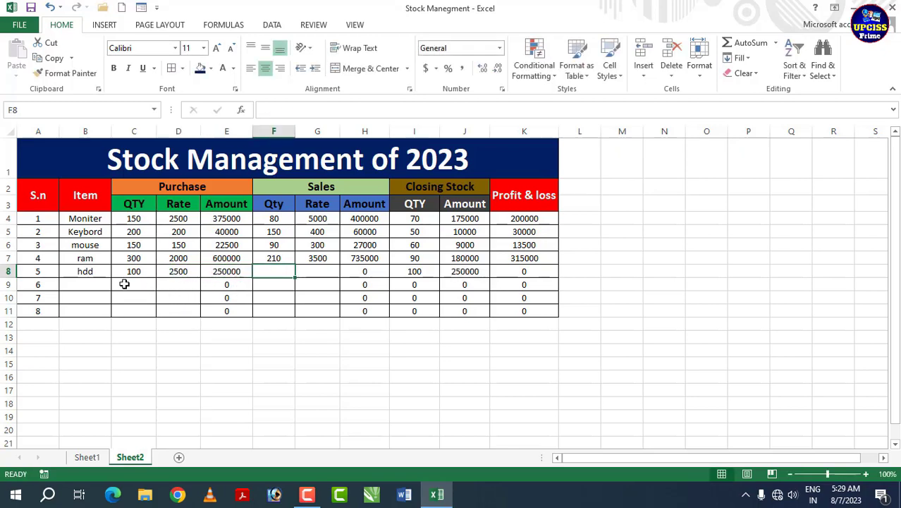
pyautogui.write('25')
pyautogui.press('Tab')
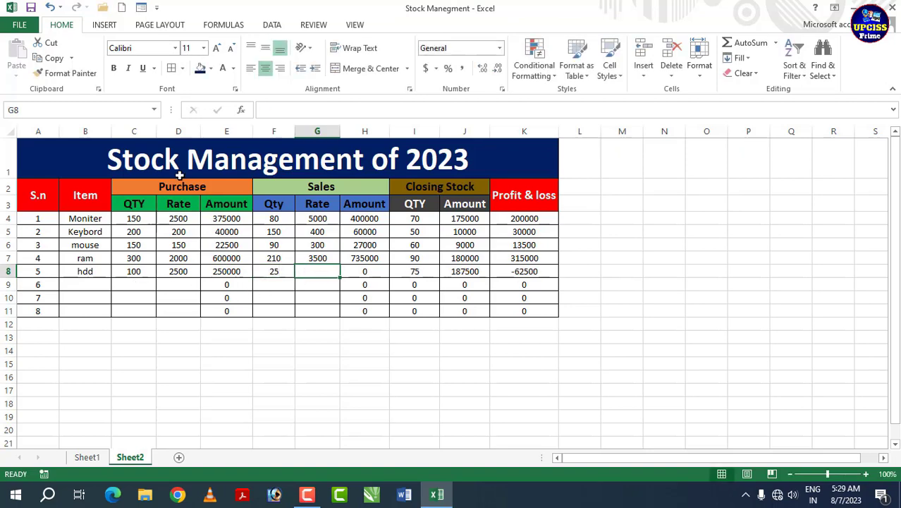
pyautogui.write('3500')
pyautogui.press('Tab')
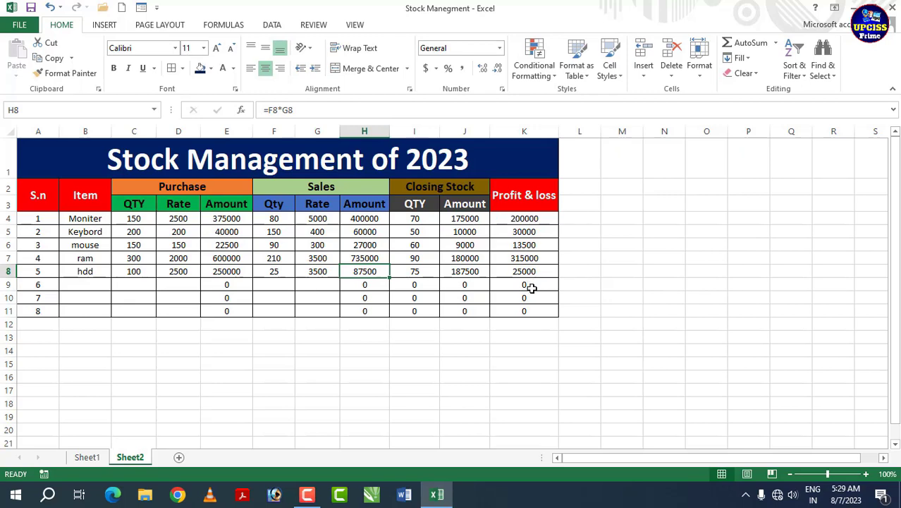
pyautogui.click(92, 284)
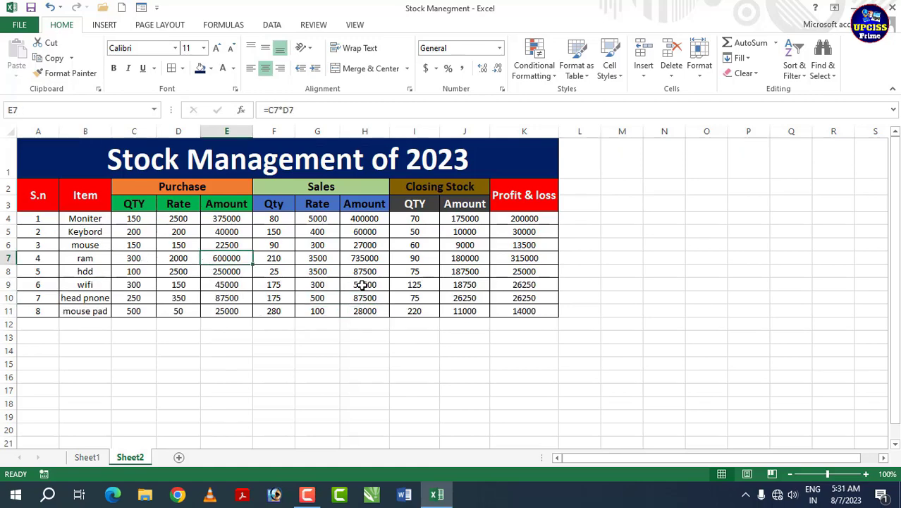
# Increase the font size of the item rows A4:K11 to 12.
pyautogui.moveTo(31, 219); pyautogui.dragTo(512, 304)
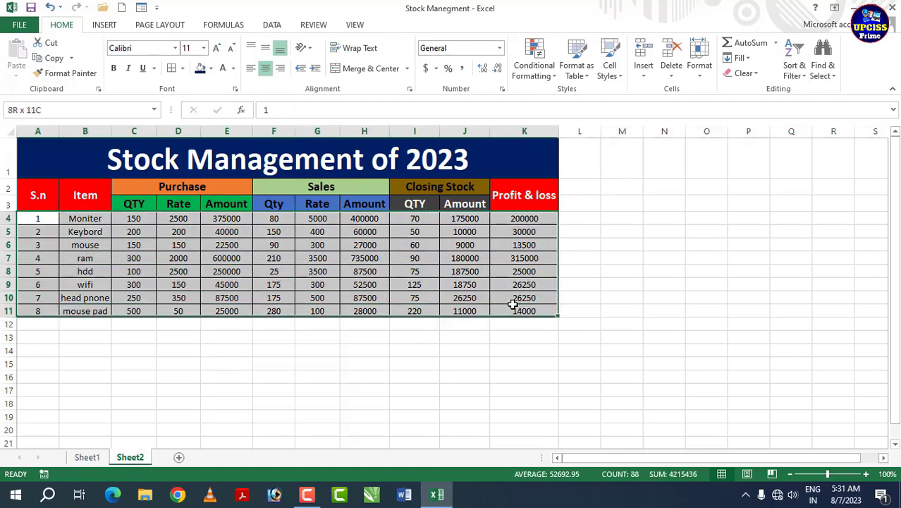
pyautogui.click(216, 47)
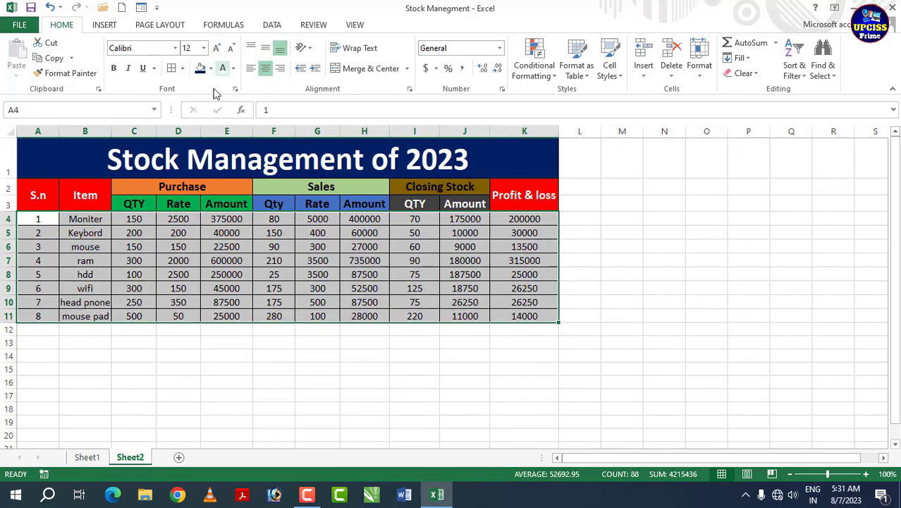
pyautogui.click(297, 303)
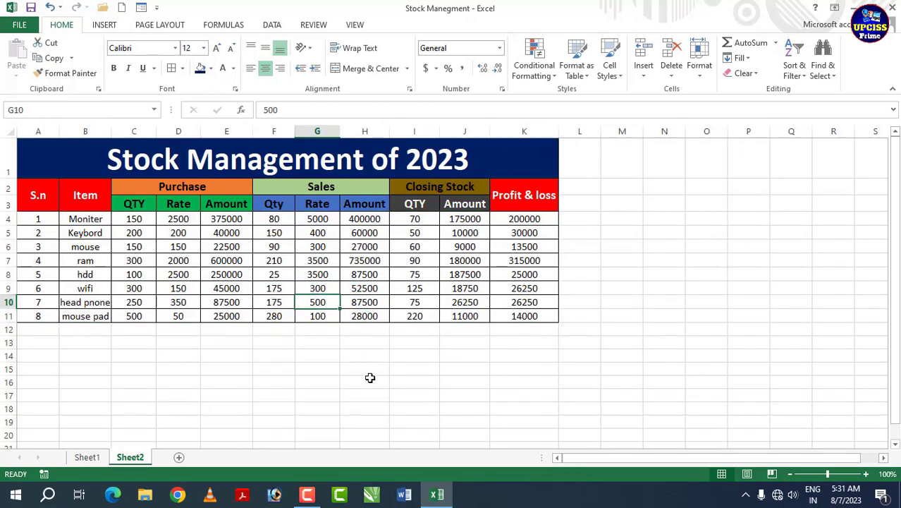
# Zoom the sheet to 130% and select the Moniter purchase rate in D4 to examine the stock table.
pyautogui.scroll(3, 370, 378)
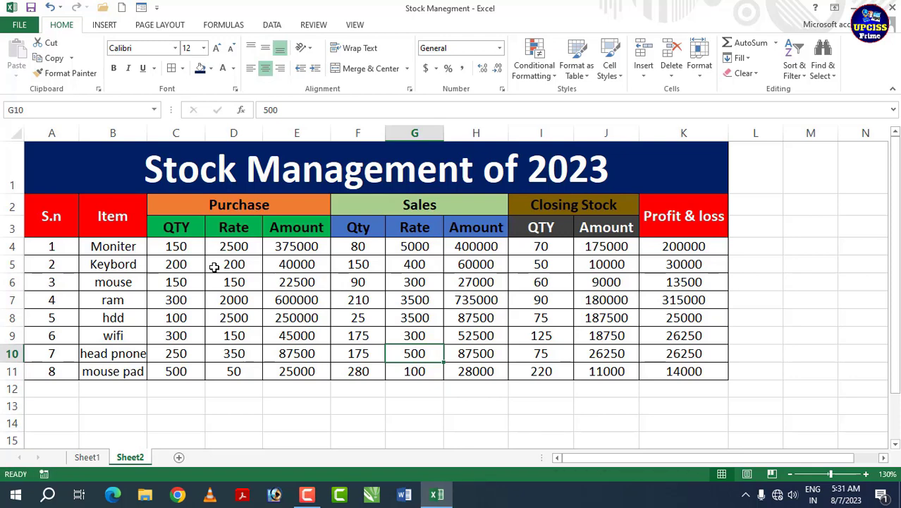
pyautogui.click(247, 247)
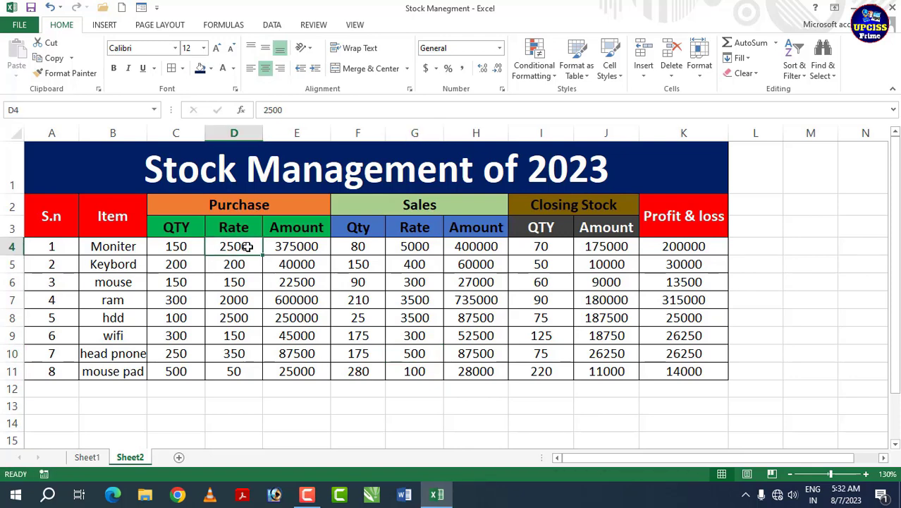